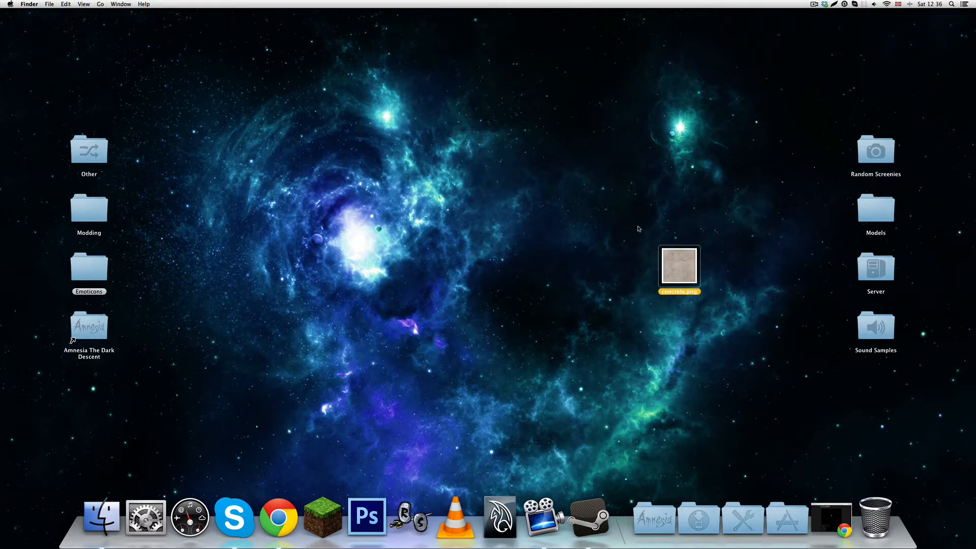
pyautogui.moveTo(639, 229); pyautogui.dragTo(721, 316)
pyautogui.click(721, 316)
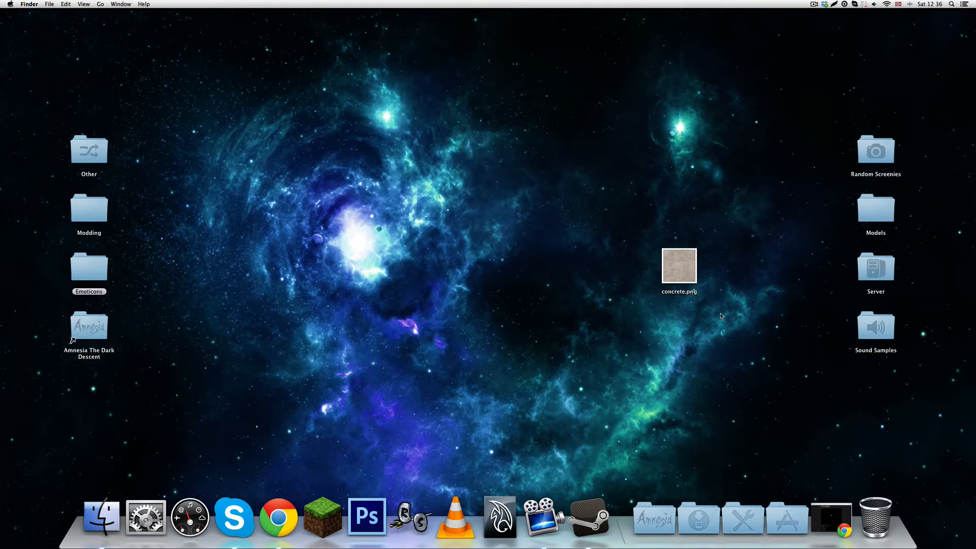
pyautogui.moveTo(711, 303); pyautogui.dragTo(649, 236)
pyautogui.click(649, 236)
pyautogui.moveTo(646, 236)
pyautogui.mouseDown()
pyautogui.moveTo(710, 309)
pyautogui.moveTo(647, 234)
pyautogui.mouseUp()
pyautogui.click(707, 299)
pyautogui.click(648, 234)
# - Open the Amnesia The Dark Descent folder from the desktop and bring up the game's options in the Steam library
pyautogui.doubleClick(85, 329)
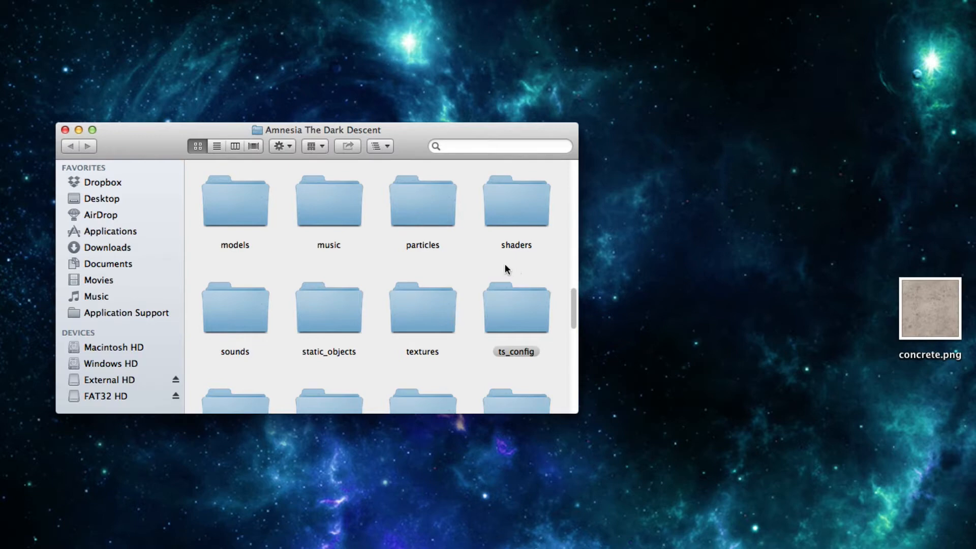
pyautogui.scroll(4, 496, 267)
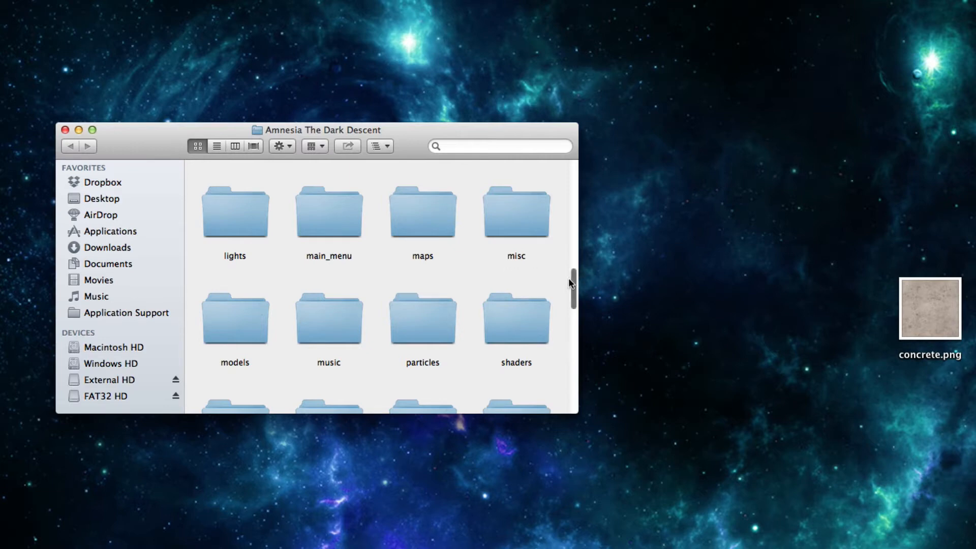
pyautogui.moveTo(573, 280); pyautogui.dragTo(557, 175)
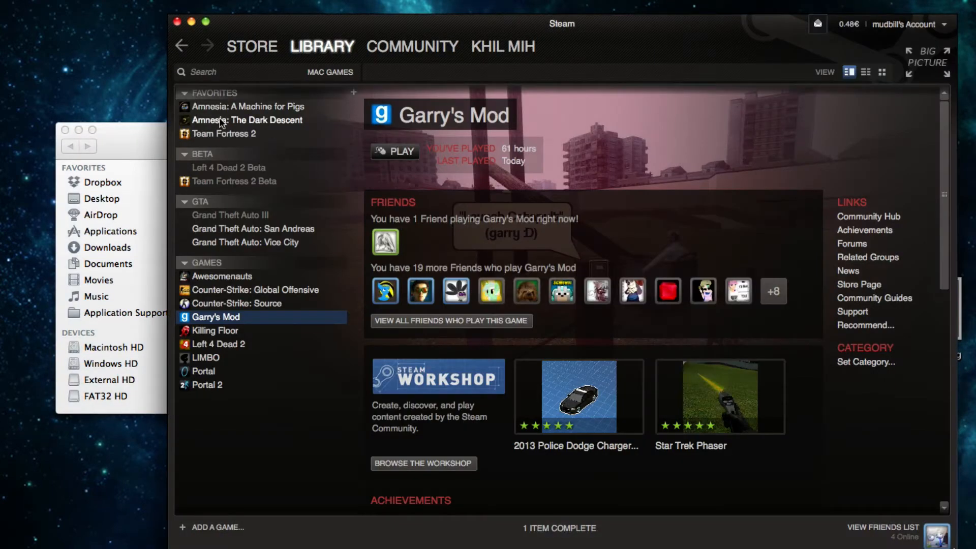
pyautogui.rightClick(221, 122)
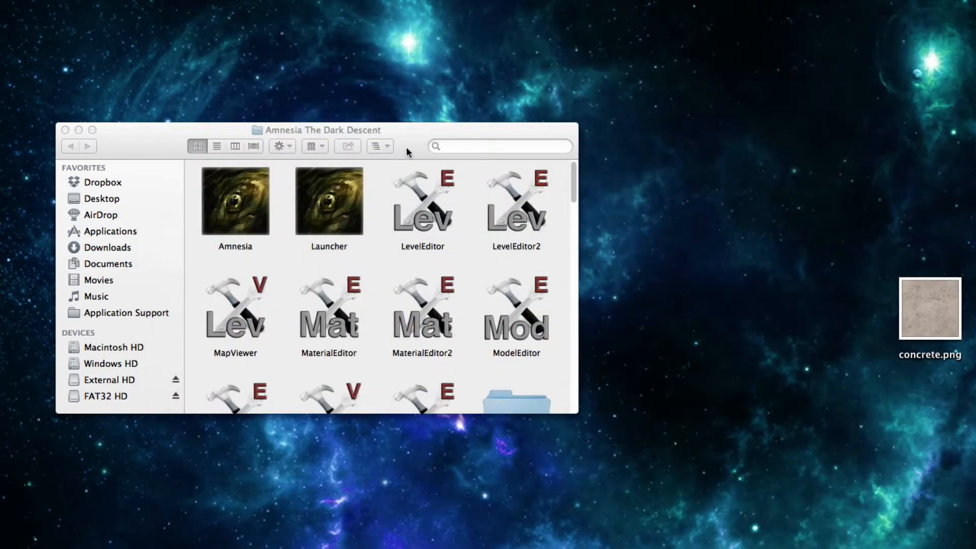
pyautogui.moveTo(407, 146); pyautogui.dragTo(471, 141)
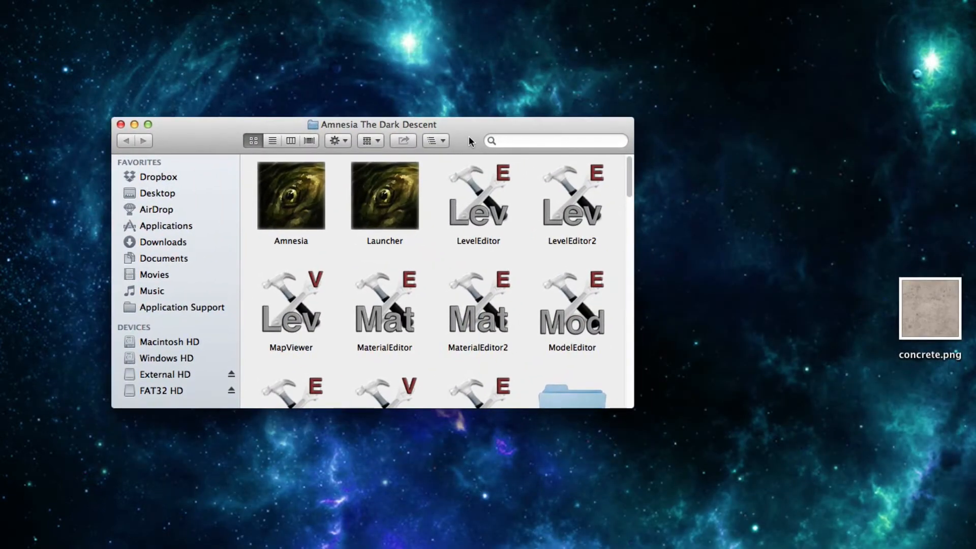
# - Open the Custom_Story folder inside the game's custom_stories folder
pyautogui.scroll(-1, 414, 286)
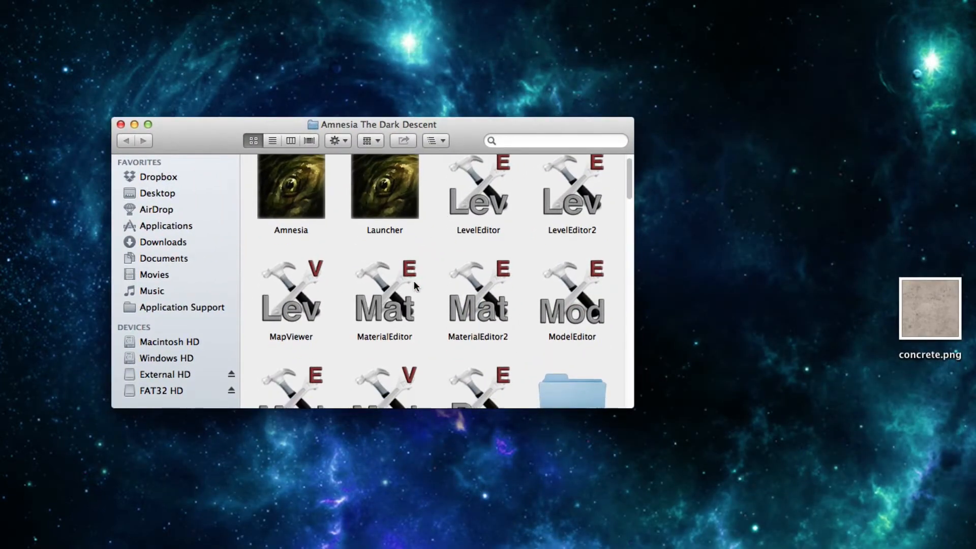
pyautogui.scroll(-10, 414, 286)
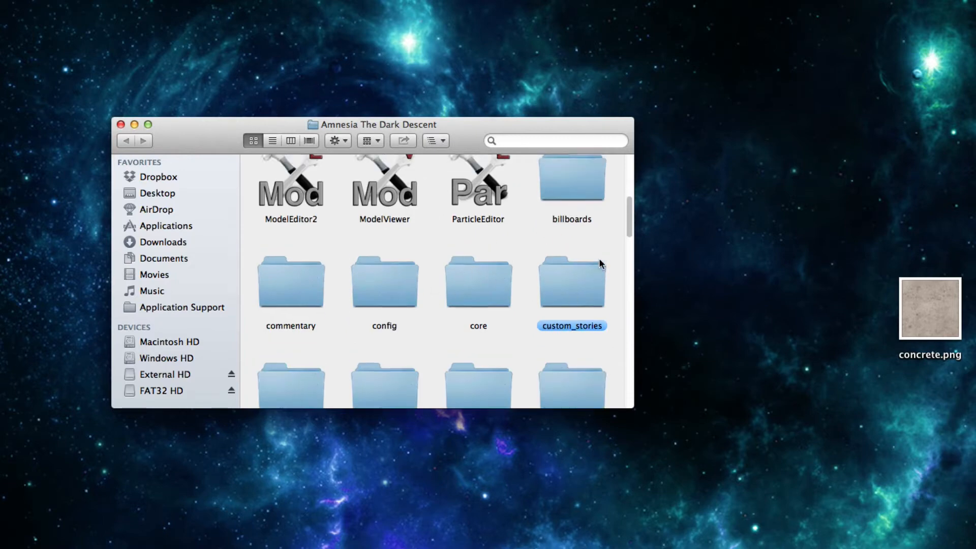
pyautogui.scroll(1, 599, 264)
pyautogui.scroll(-3, 599, 264)
pyautogui.click(561, 210)
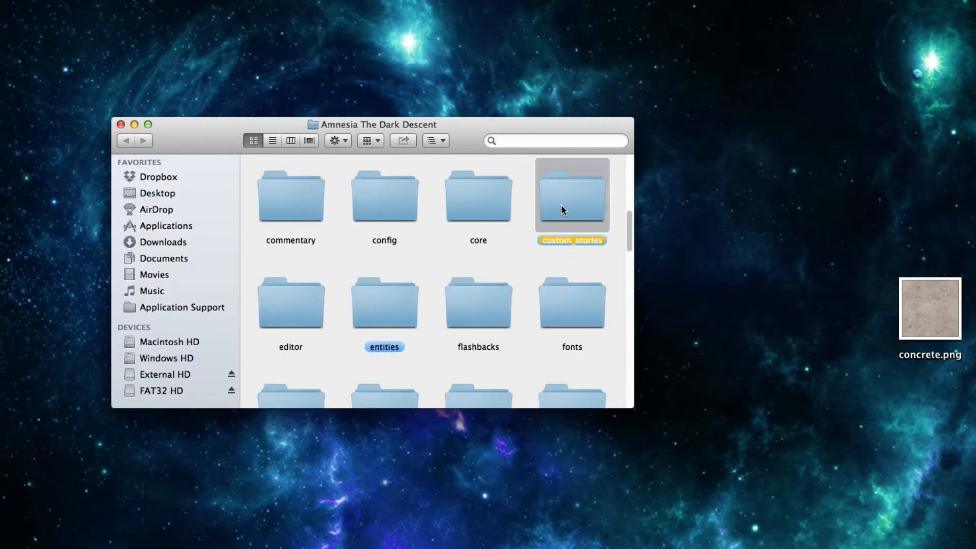
pyautogui.doubleClick(564, 198)
pyautogui.doubleClick(284, 200)
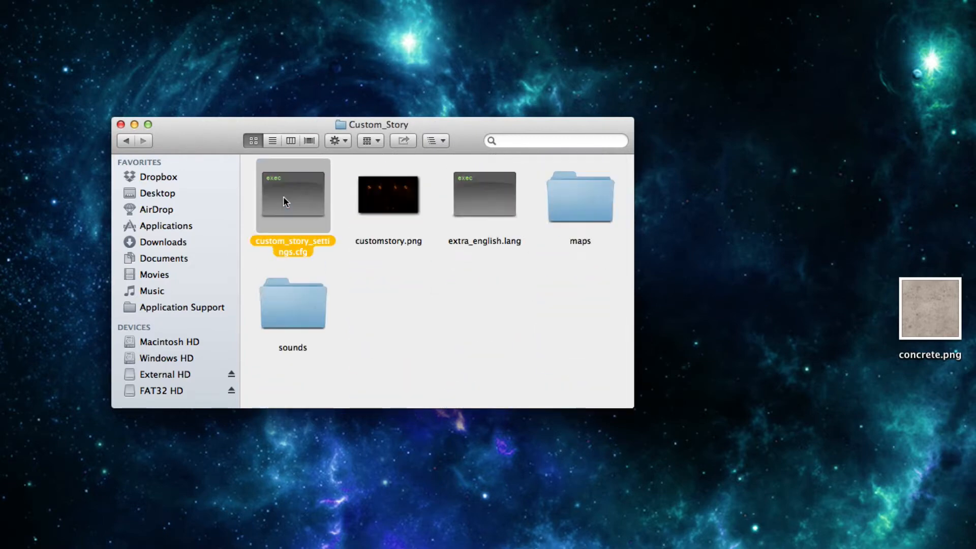
pyautogui.doubleClick(283, 197)
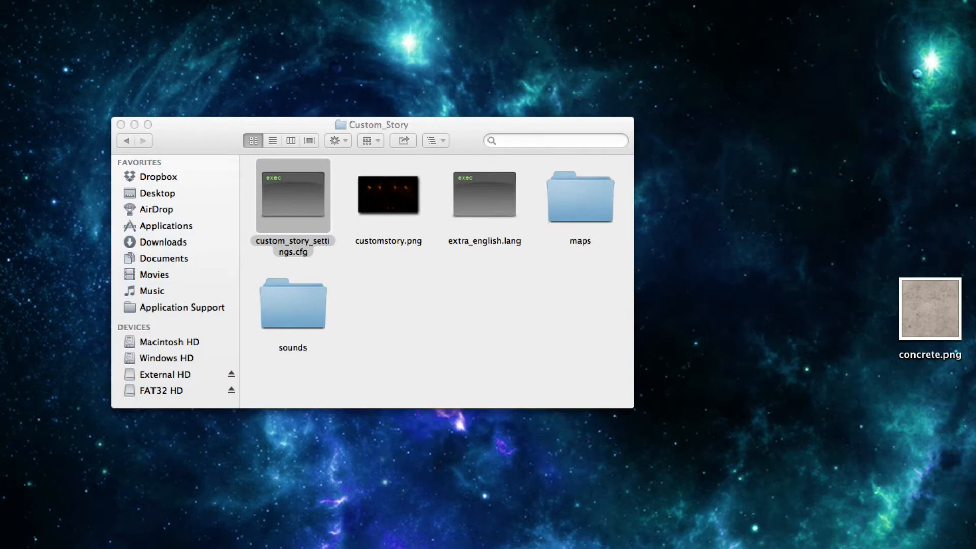
pyautogui.rightClick(870, 548)
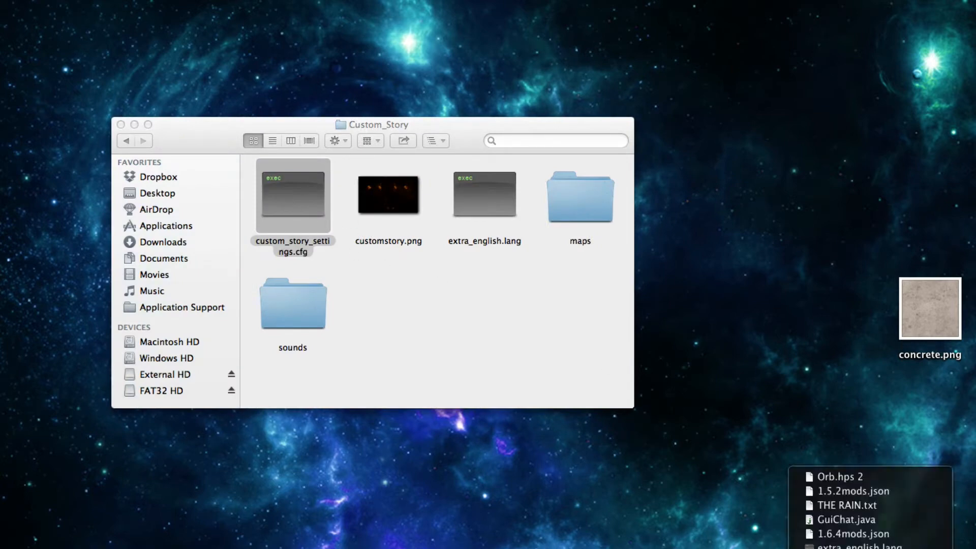
pyautogui.click(870, 548)
pyautogui.click(333, 225)
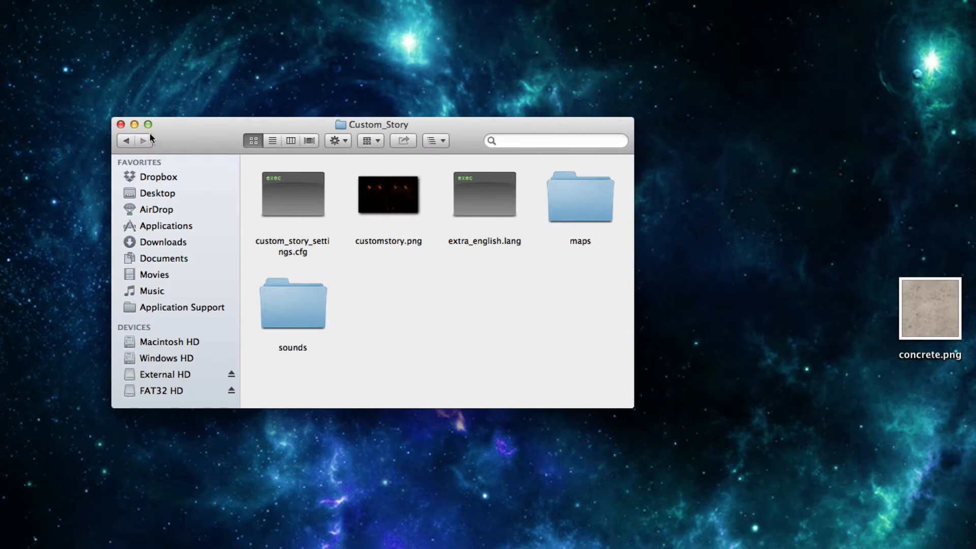
# - Create a new folder named planes inside the Custom_Story folder
pyautogui.moveTo(151, 137); pyautogui.dragTo(114, 154)
pyautogui.moveTo(438, 146)
pyautogui.mouseDown()
pyautogui.moveTo(465, 123)
pyautogui.moveTo(444, 143)
pyautogui.mouseUp()
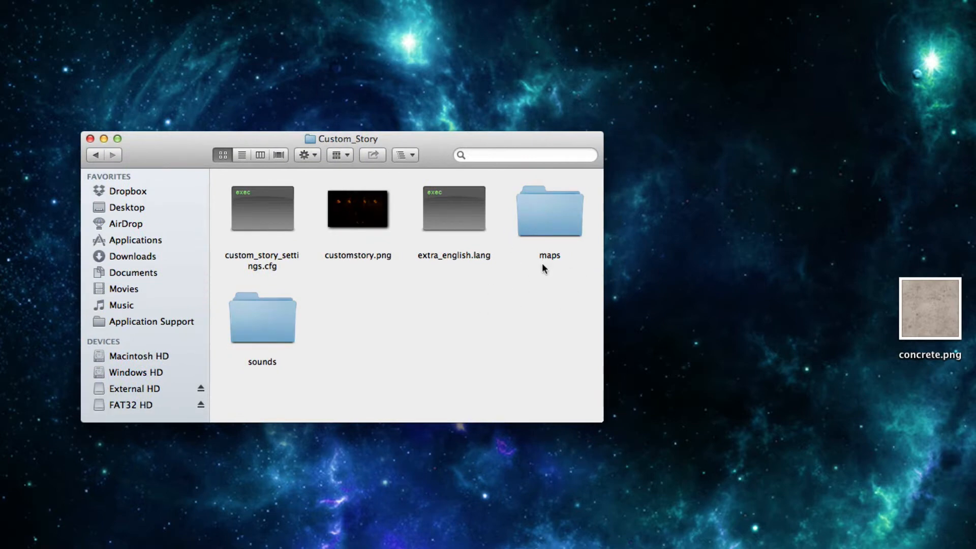
pyautogui.rightClick(432, 331)
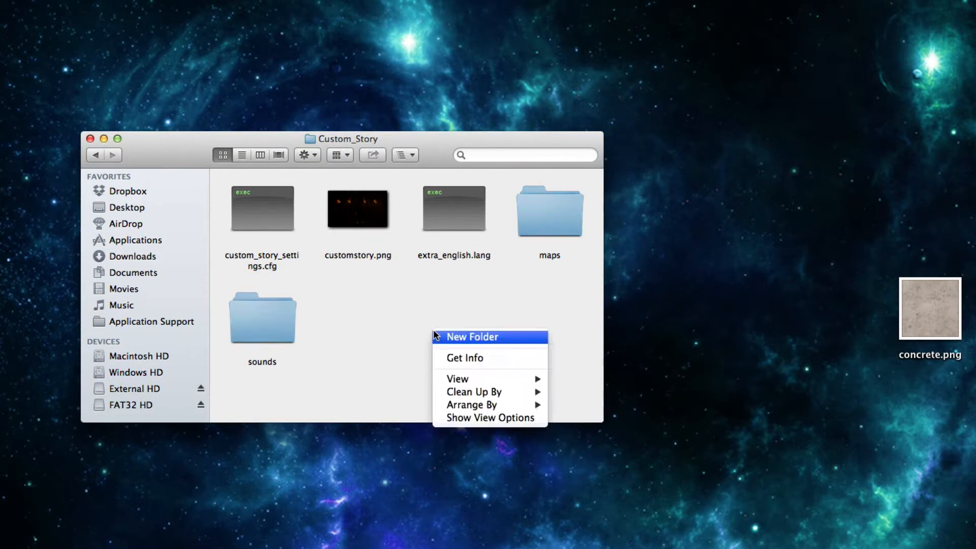
pyautogui.click(473, 337)
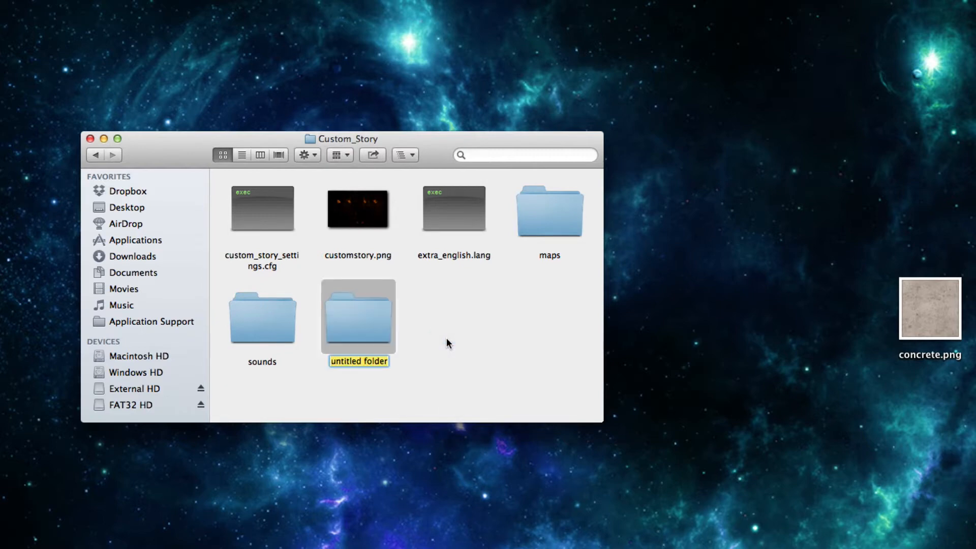
pyautogui.write('planes')
pyautogui.press('Return')
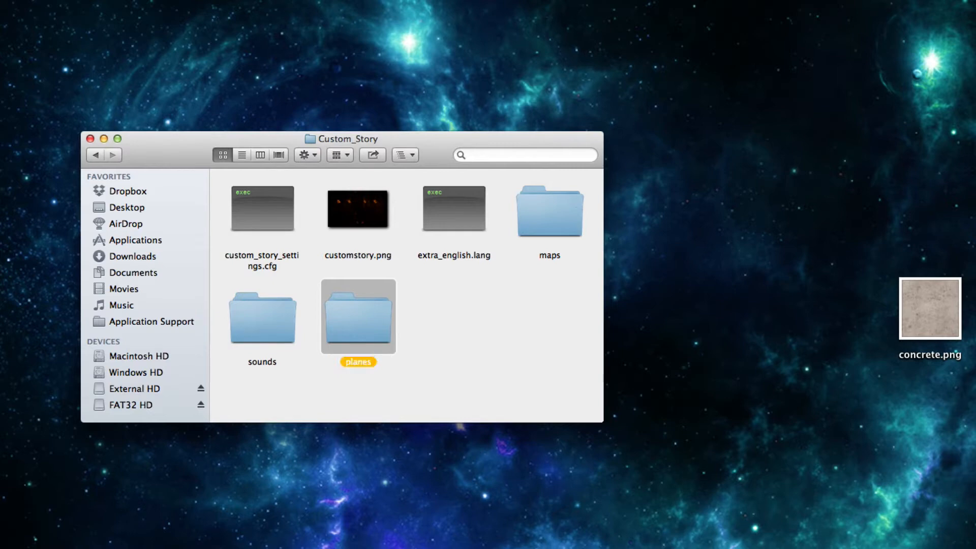
pyautogui.click(481, 332)
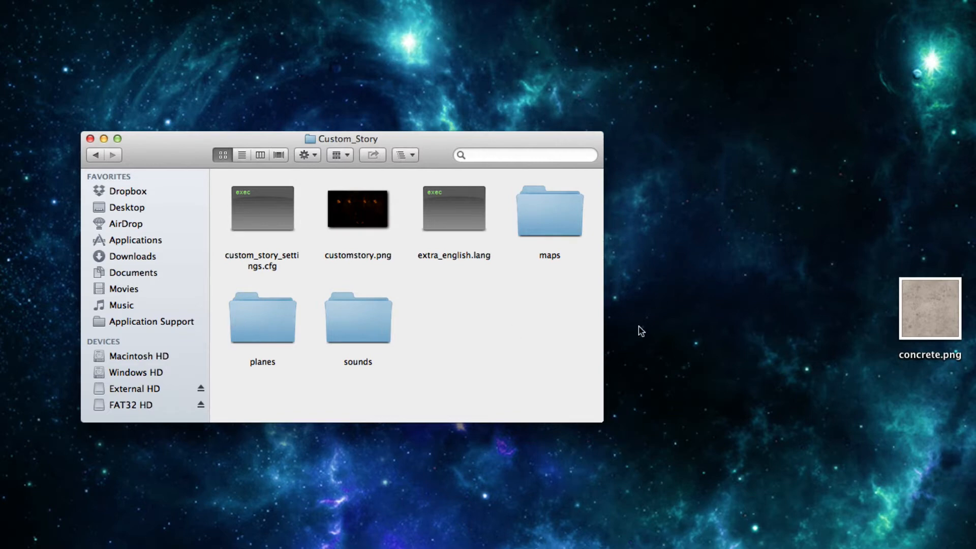
# - Preview concrete.png, move it from the desktop into the planes folder and open that folder
pyautogui.moveTo(937, 304)
pyautogui.mouseDown()
pyautogui.moveTo(932, 314)
pyautogui.moveTo(927, 307)
pyautogui.mouseUp()
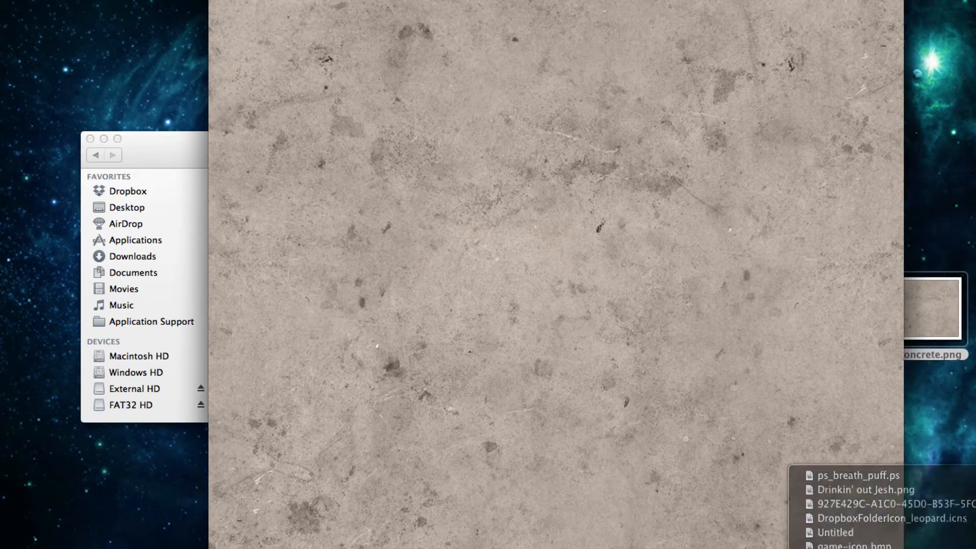
pyautogui.press('space')
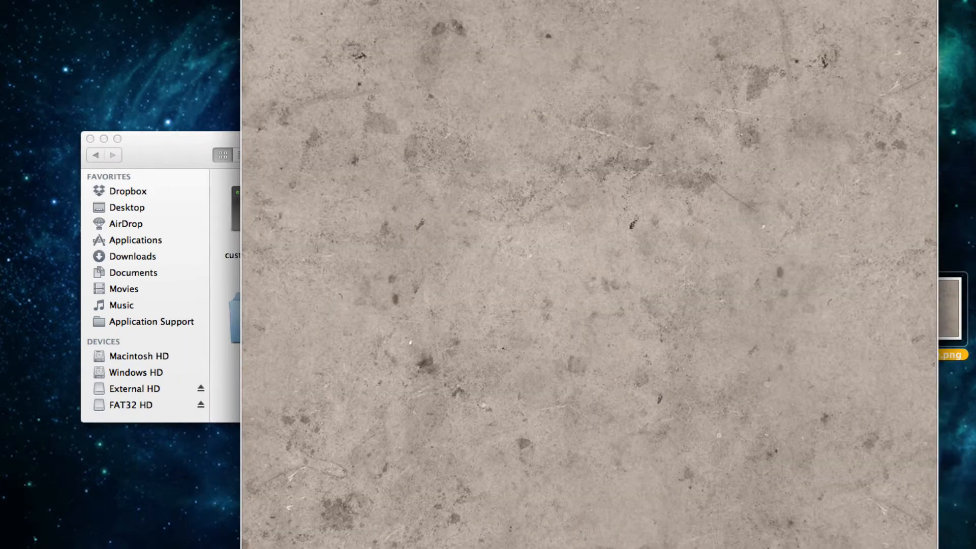
pyautogui.press('space')
pyautogui.moveTo(914, 318); pyautogui.dragTo(264, 321)
pyautogui.doubleClick(279, 325)
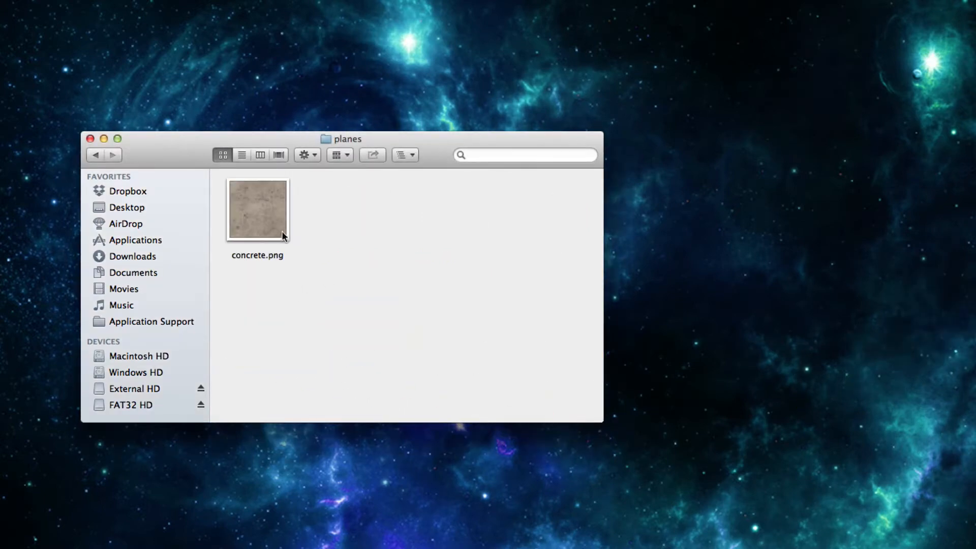
pyautogui.click(283, 237)
pyautogui.click(304, 238)
pyautogui.click(284, 231)
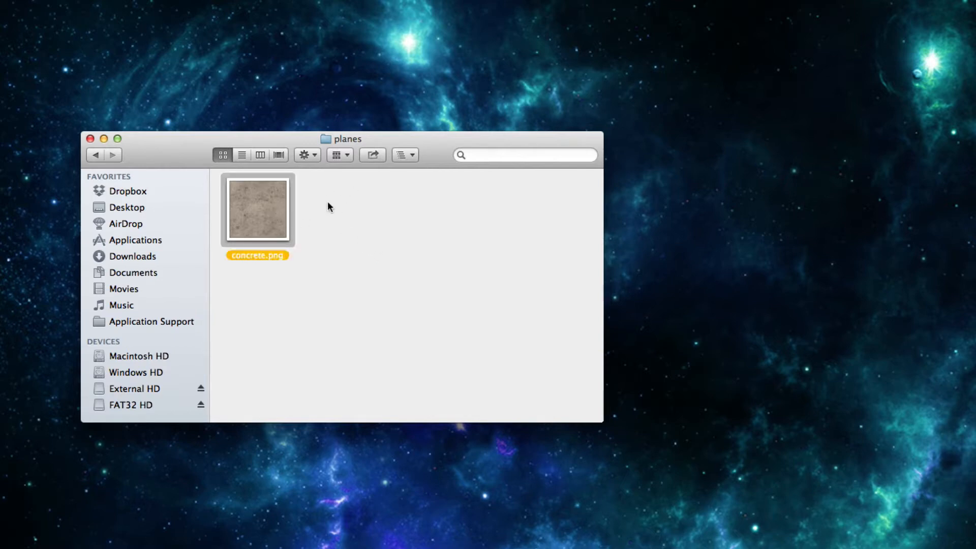
pyautogui.click(305, 254)
pyautogui.click(284, 231)
pyautogui.click(293, 231)
pyautogui.click(285, 236)
pyautogui.click(316, 280)
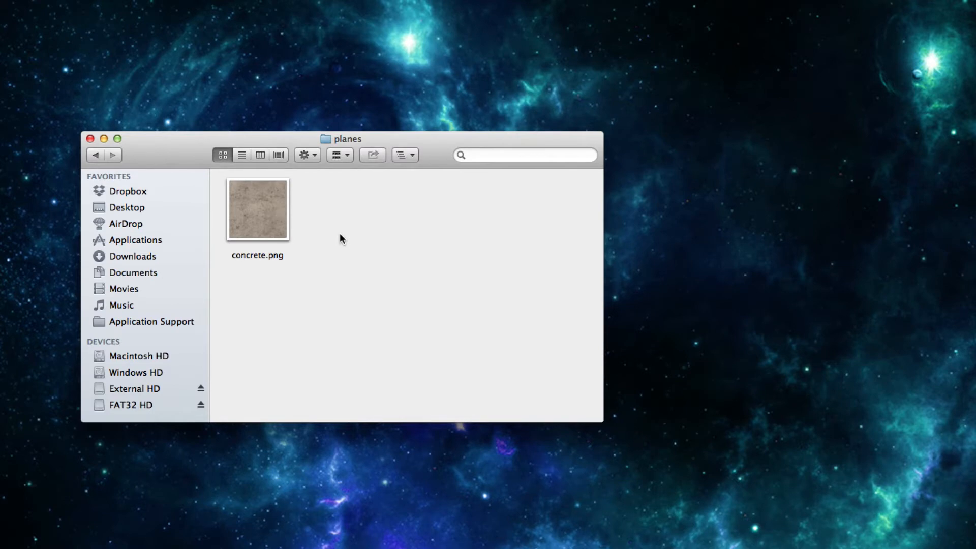
# - Preview the concrete.png texture in the planes folder
pyautogui.click(271, 214)
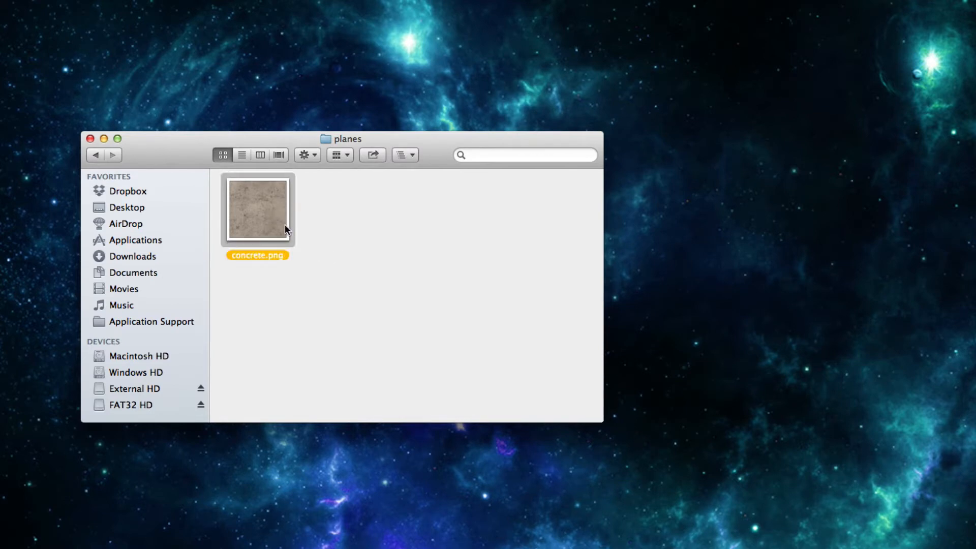
pyautogui.press('space')
pyautogui.press('space')
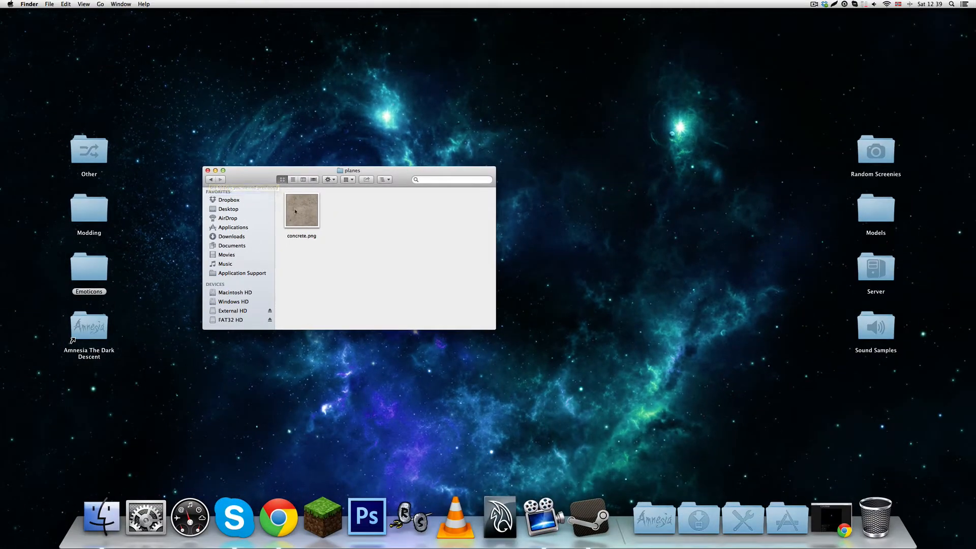
# - Launch MaterialEditor from the Amnesia tools and place its window beside the planes folder window
pyautogui.click(664, 523)
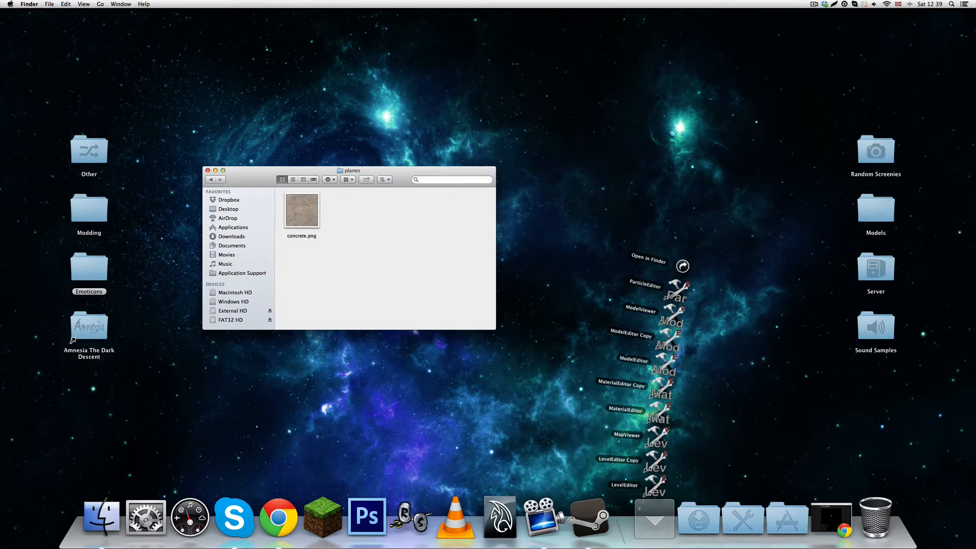
pyautogui.click(659, 413)
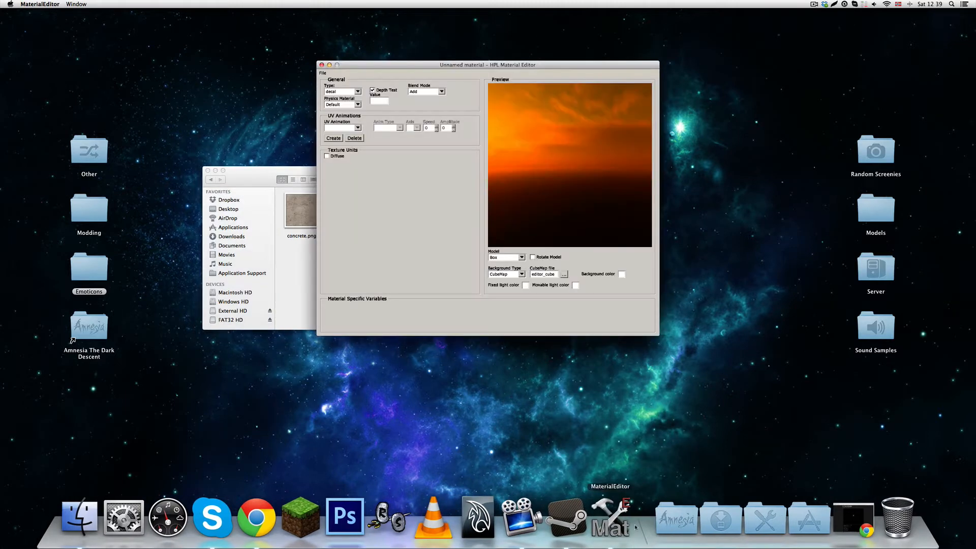
pyautogui.moveTo(433, 66); pyautogui.dragTo(617, 113)
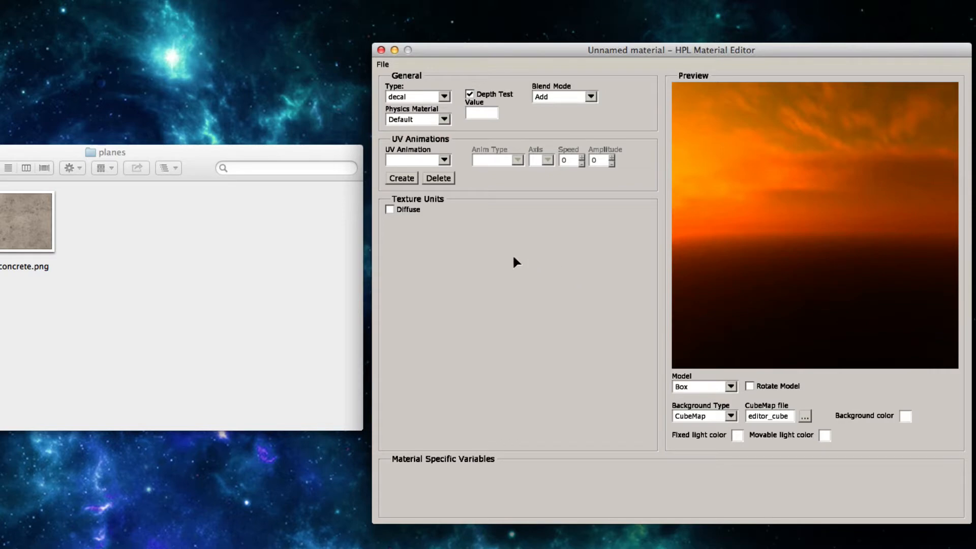
# - Enable the Diffuse texture unit and assign concrete.png from custom_stories > Custom_Story > planes to it
pyautogui.click(390, 210)
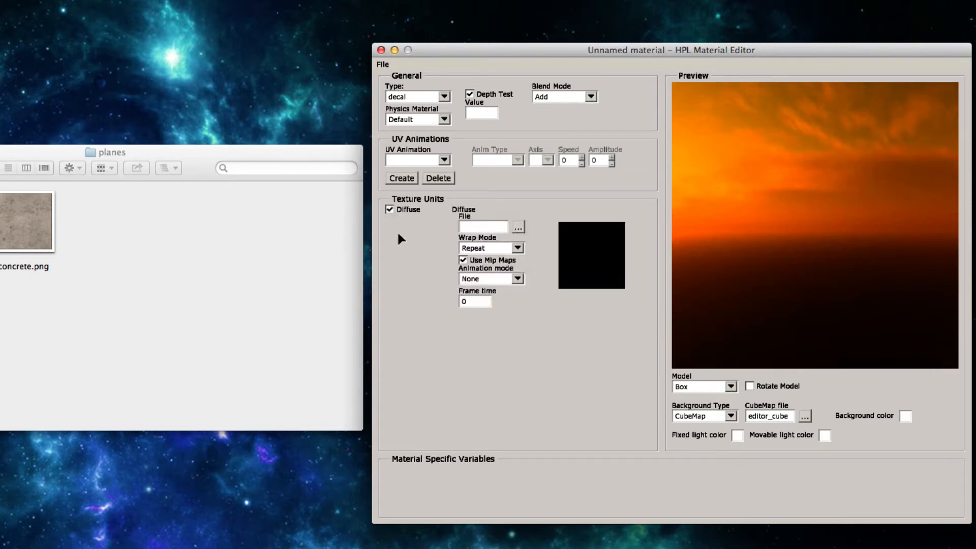
pyautogui.click(522, 228)
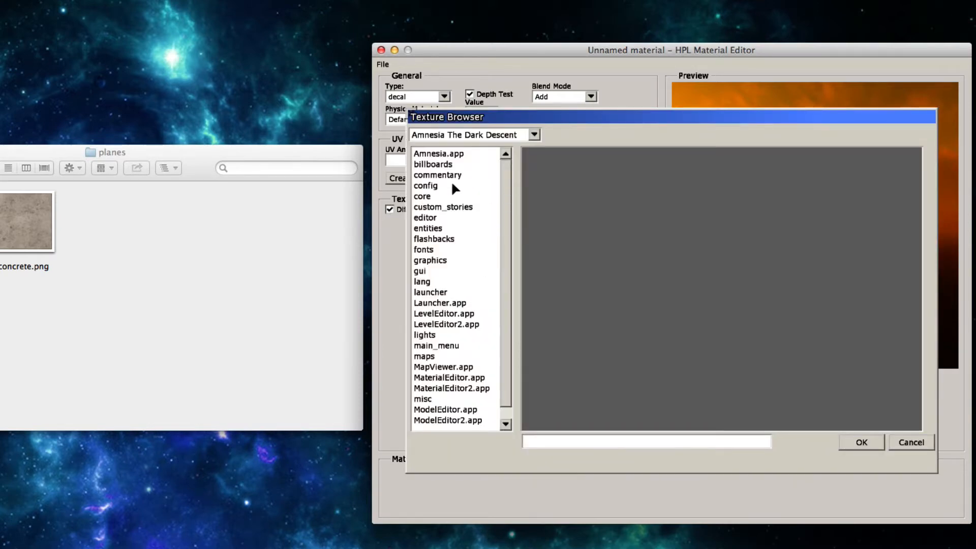
pyautogui.doubleClick(451, 208)
pyautogui.doubleClick(440, 154)
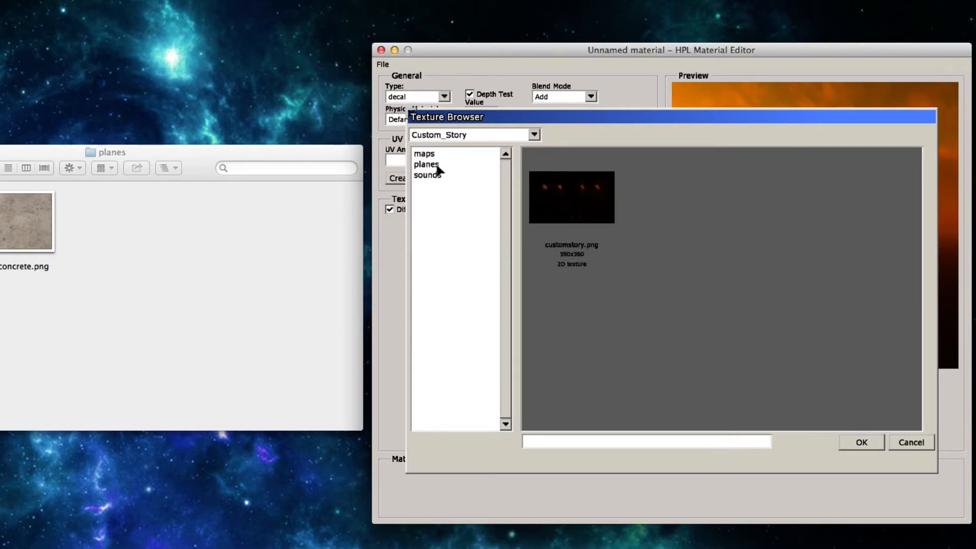
pyautogui.doubleClick(436, 164)
pyautogui.click(557, 182)
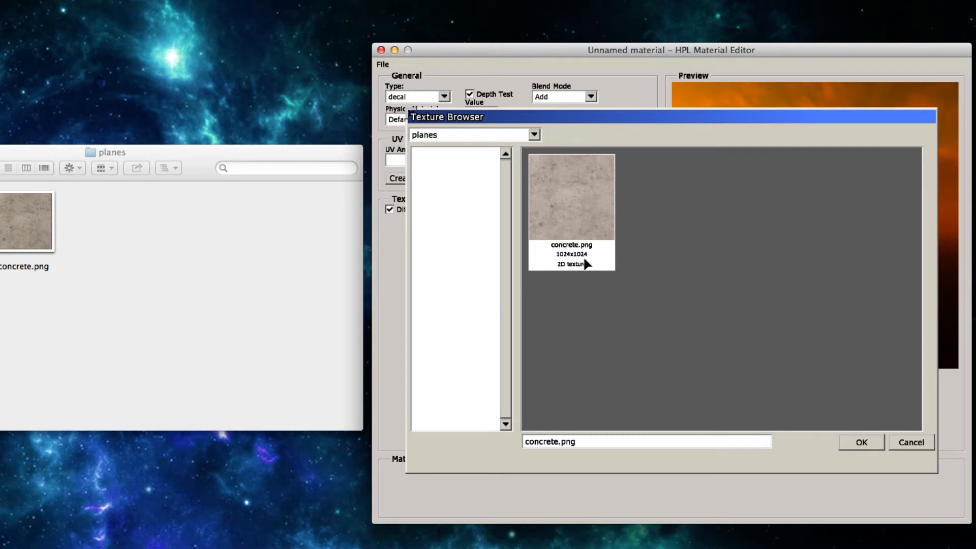
pyautogui.click(849, 441)
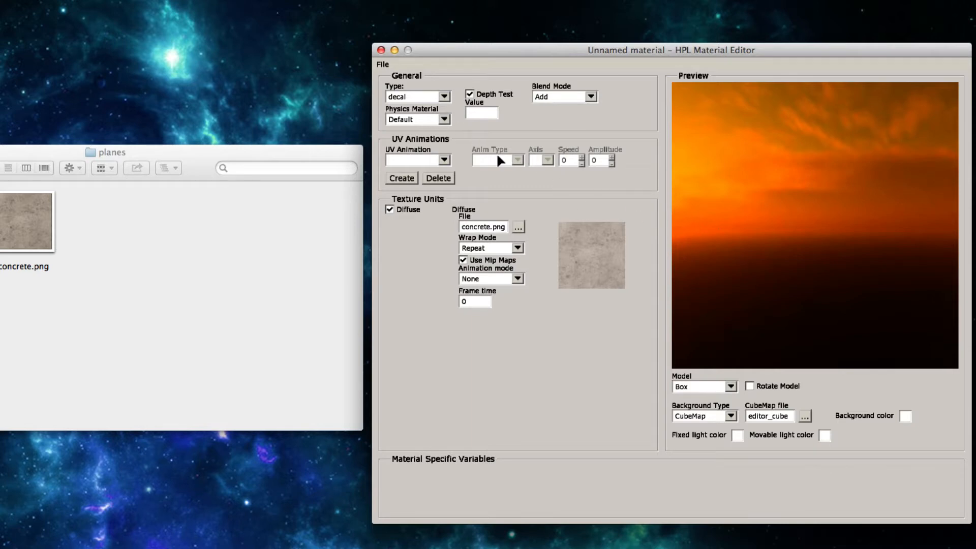
# - Set the material type to soliddiffuse and rotate the preview box to inspect the texture
pyautogui.click(445, 98)
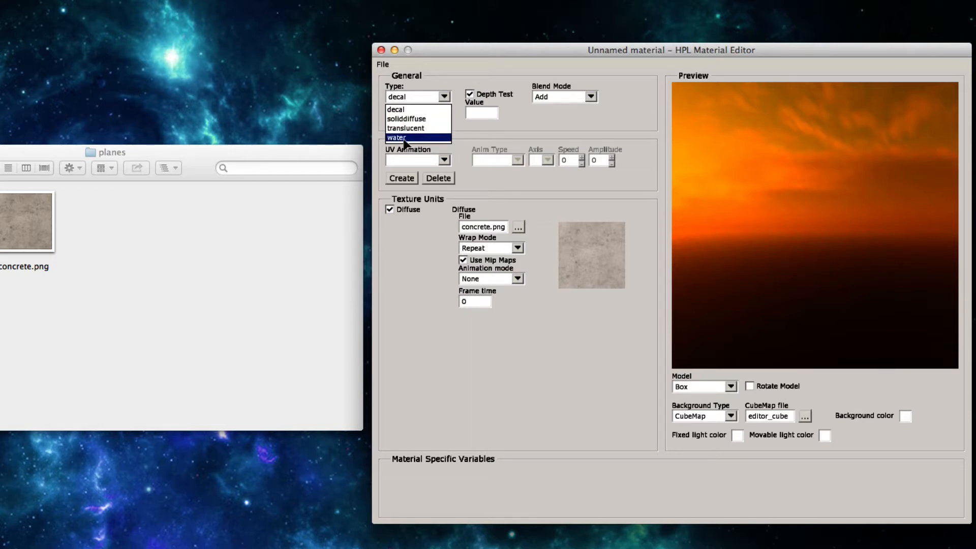
pyautogui.click(402, 120)
pyautogui.moveTo(794, 259); pyautogui.dragTo(682, 259)
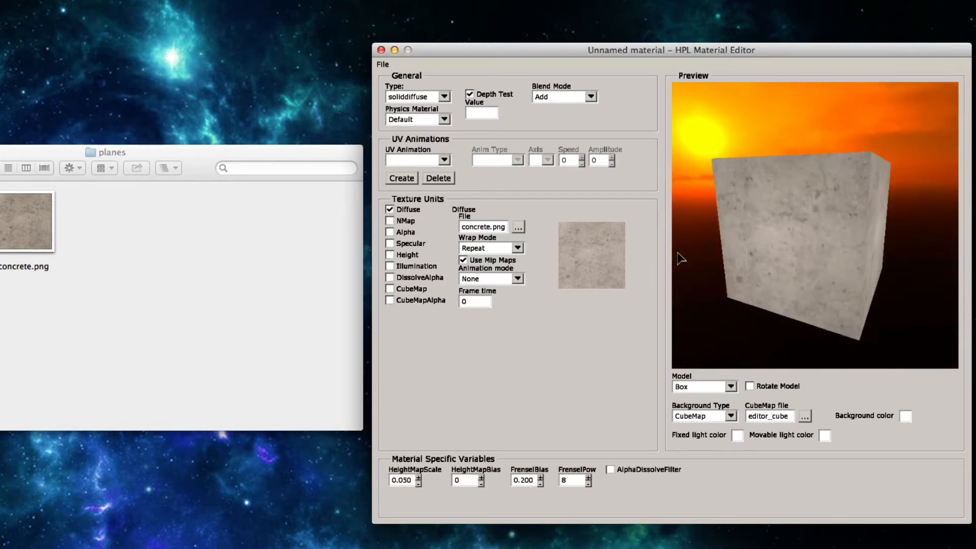
# - Set the physics material to Rock_Reverb and rotate the preview box to face one side
pyautogui.click(444, 119)
pyautogui.moveTo(447, 157); pyautogui.dragTo(445, 173)
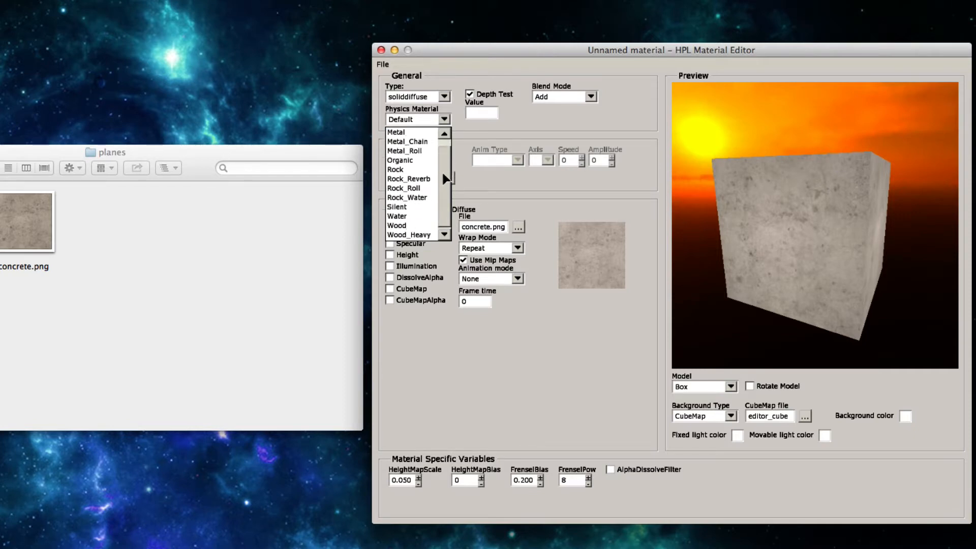
pyautogui.click(409, 179)
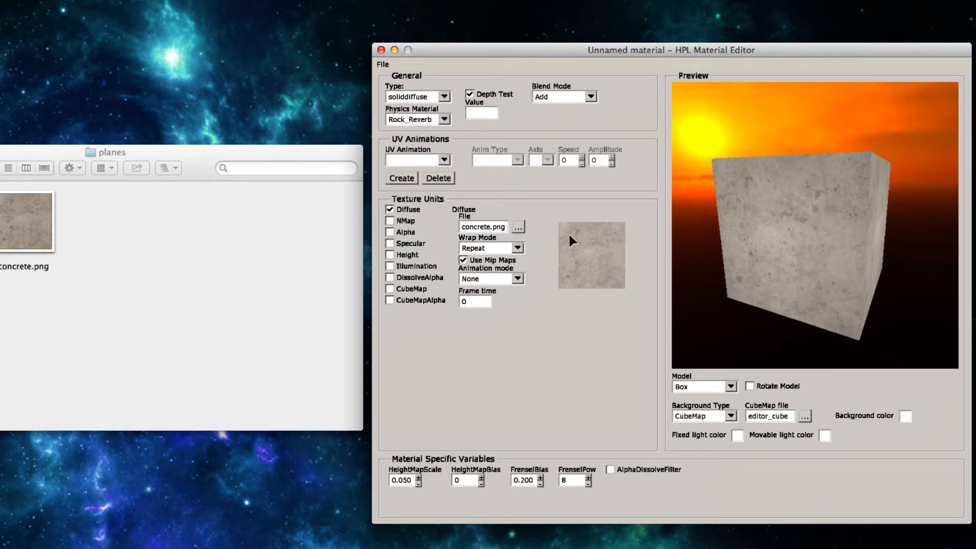
pyautogui.moveTo(786, 226); pyautogui.dragTo(800, 279)
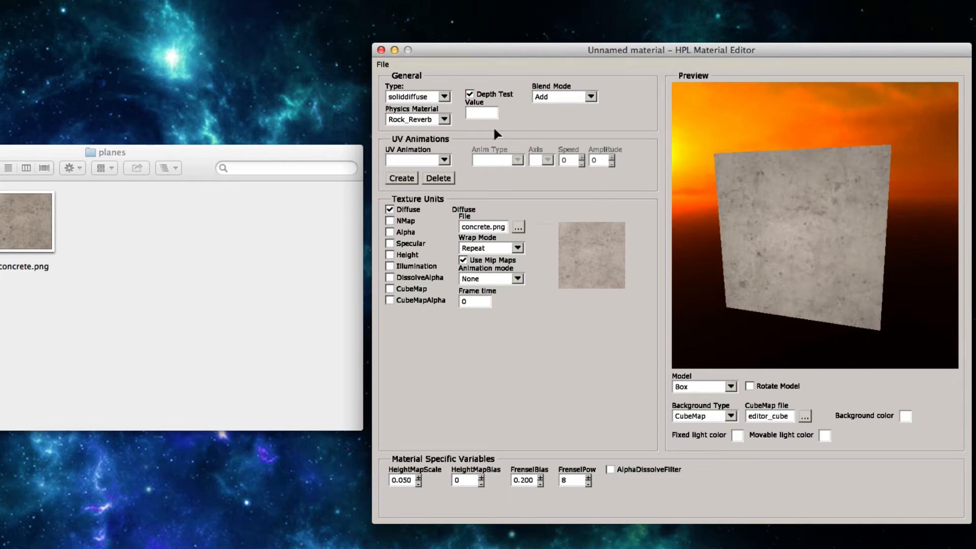
pyautogui.click(445, 119)
pyautogui.scroll(3, 447, 183)
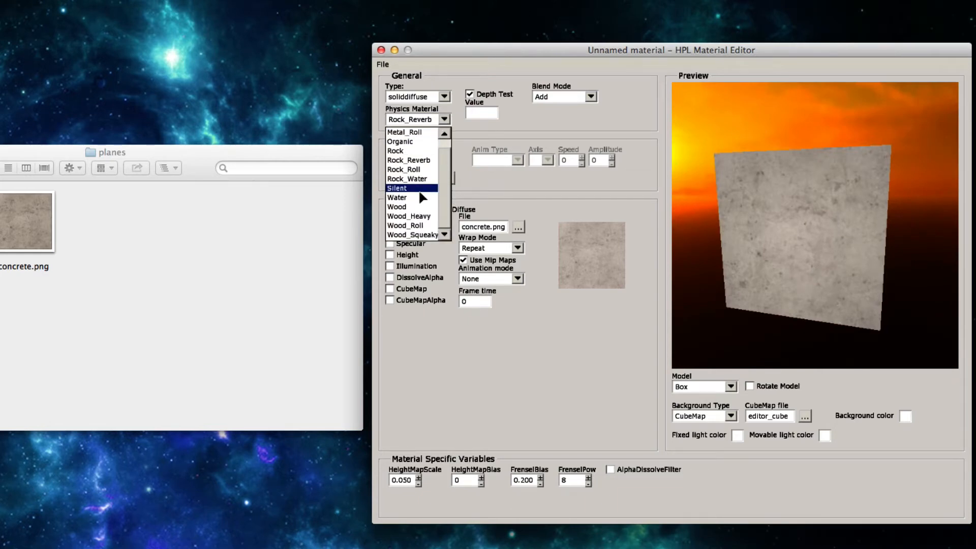
pyautogui.scroll(5, 445, 178)
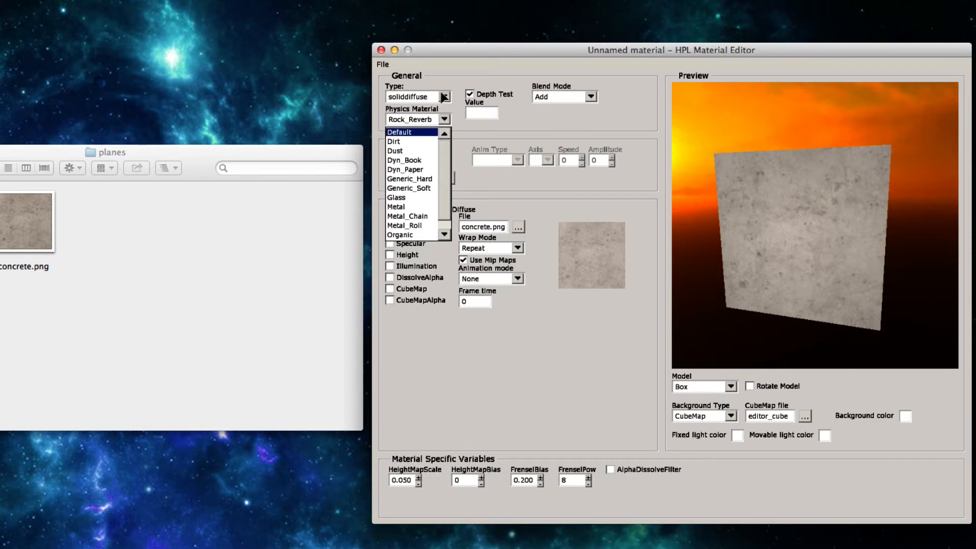
pyautogui.click(514, 138)
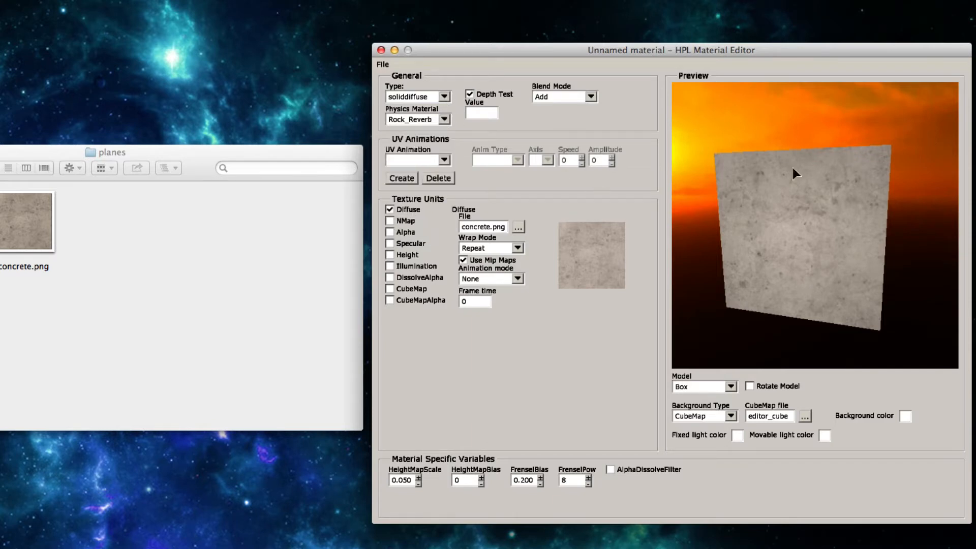
pyautogui.moveTo(812, 261); pyautogui.dragTo(753, 252)
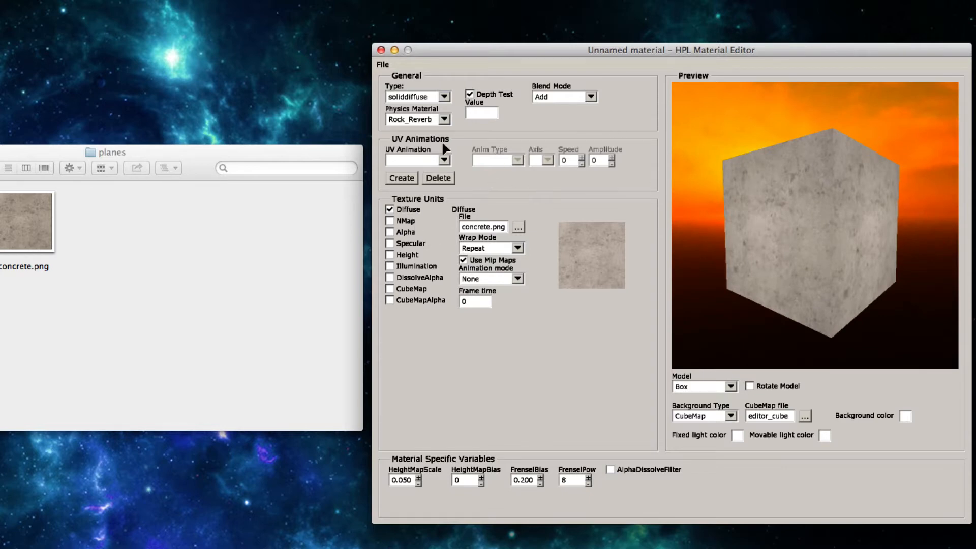
# - Save the material as concrete in custom_stories > Custom_Story > planes
pyautogui.click(383, 66)
pyautogui.click(400, 115)
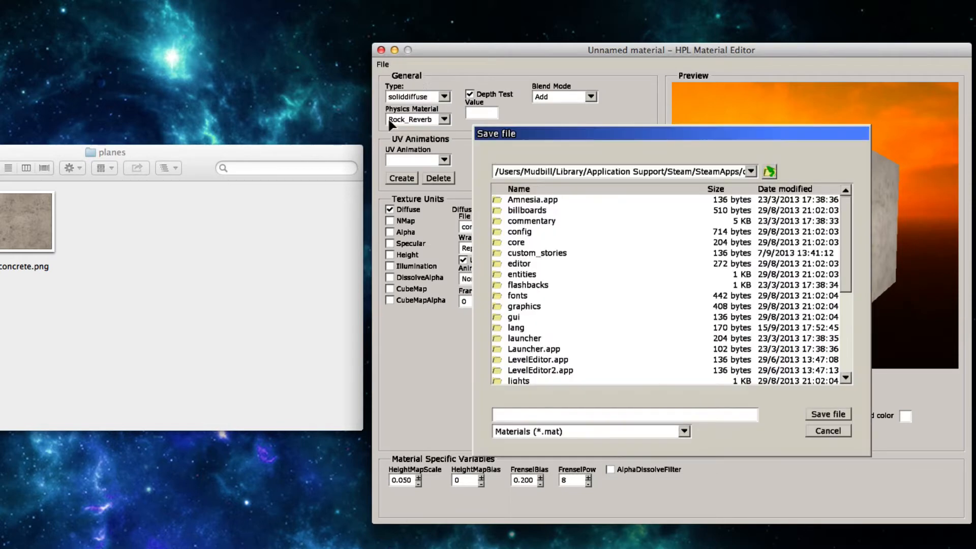
pyautogui.doubleClick(509, 253)
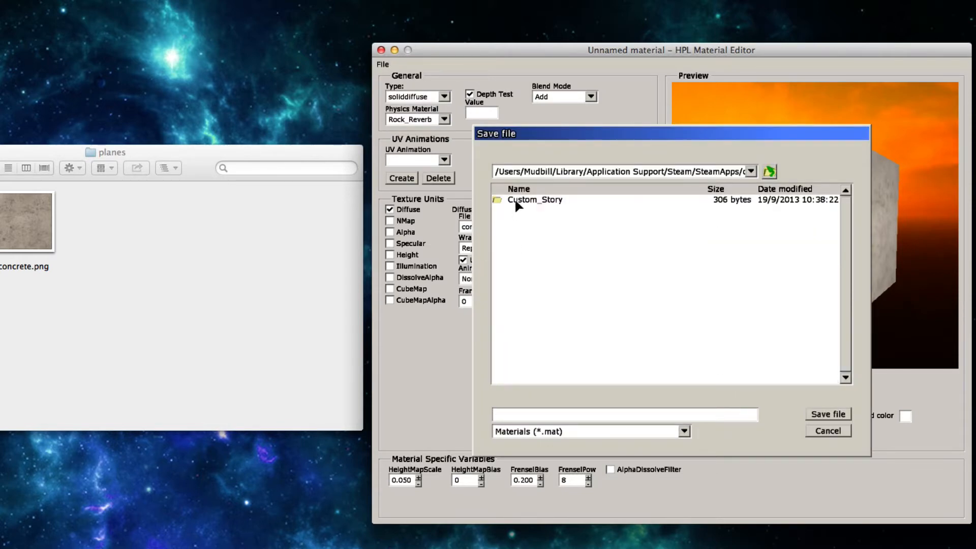
pyautogui.doubleClick(517, 201)
pyautogui.doubleClick(519, 211)
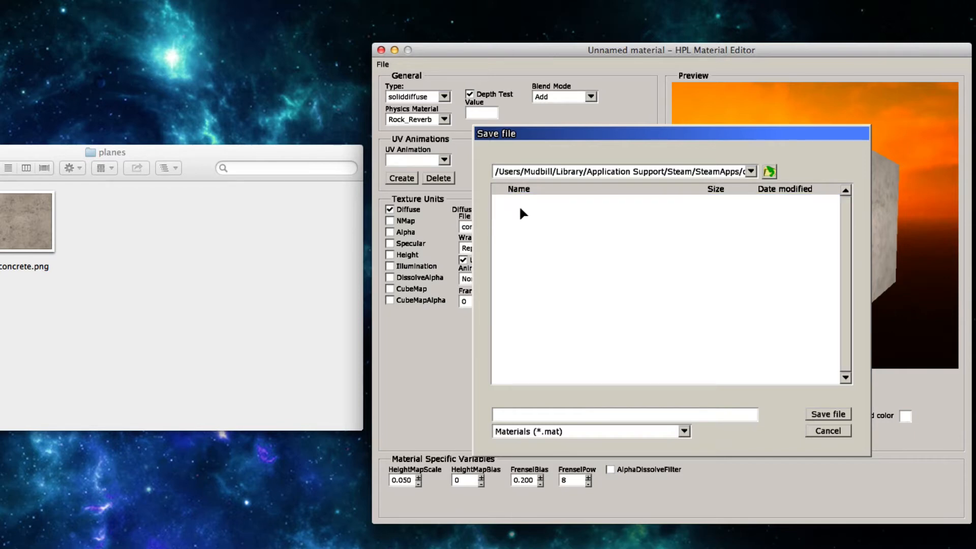
pyautogui.click(538, 416)
pyautogui.write('concrete')
pyautogui.press('Return')
# - Check the saved concrete.mat file beside concrete.png in the planes folder
pyautogui.click(140, 281)
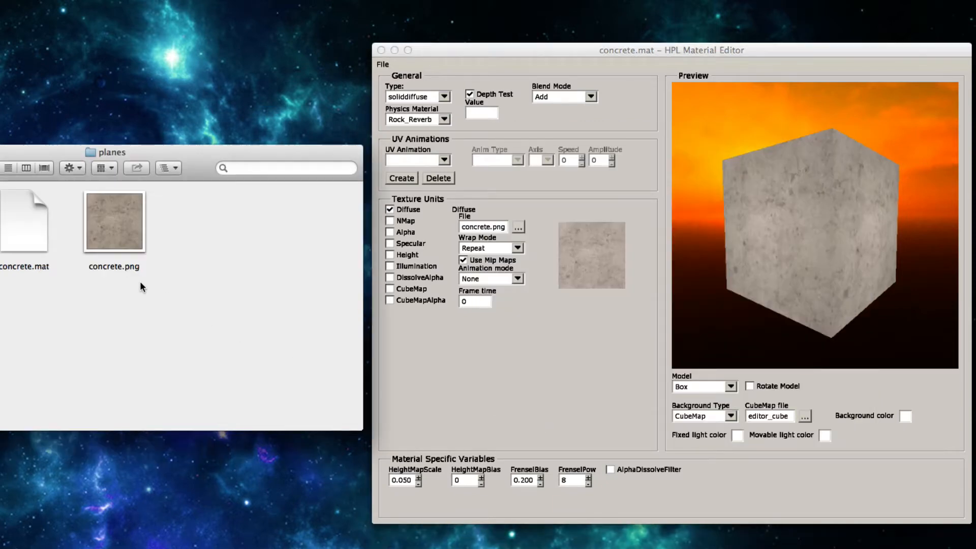
pyautogui.click(26, 242)
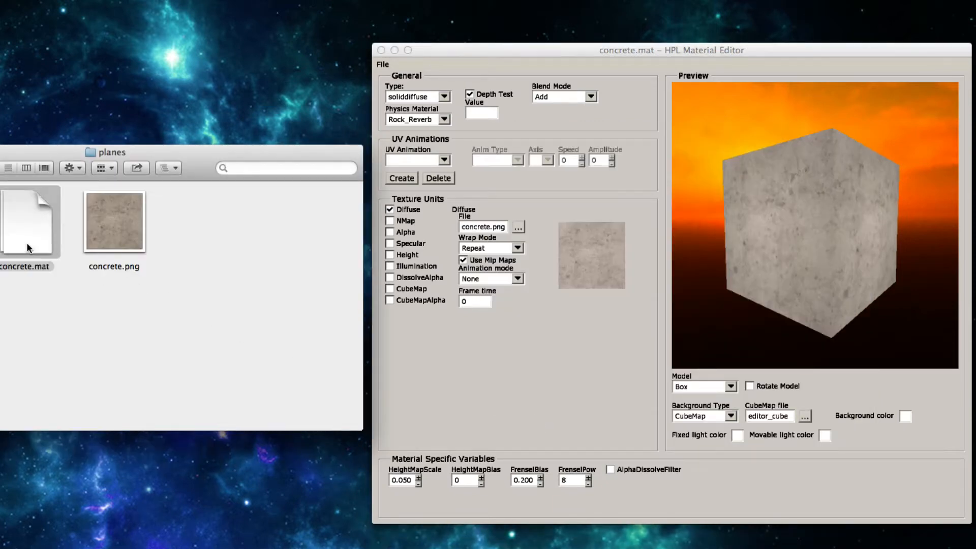
pyautogui.press('space')
pyautogui.press('space')
pyautogui.click(126, 298)
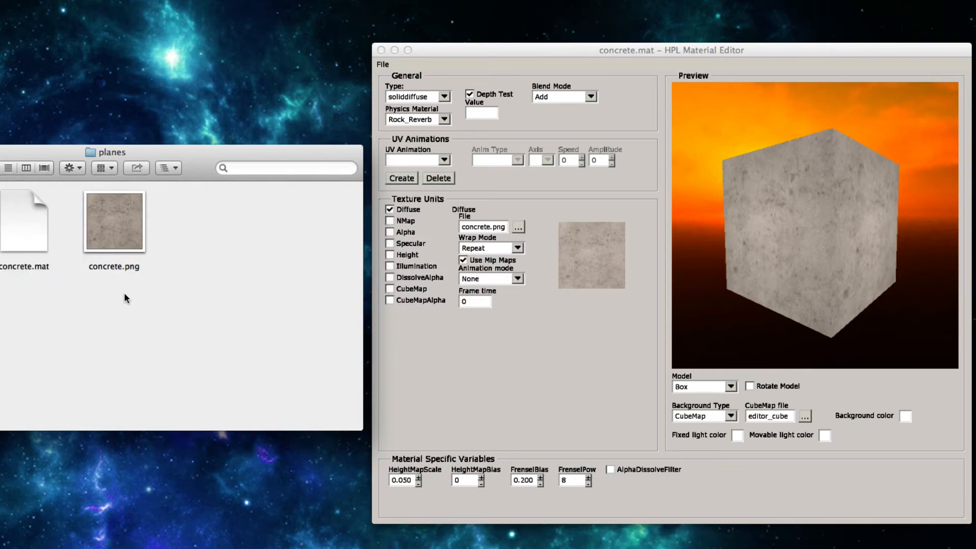
pyautogui.click(35, 229)
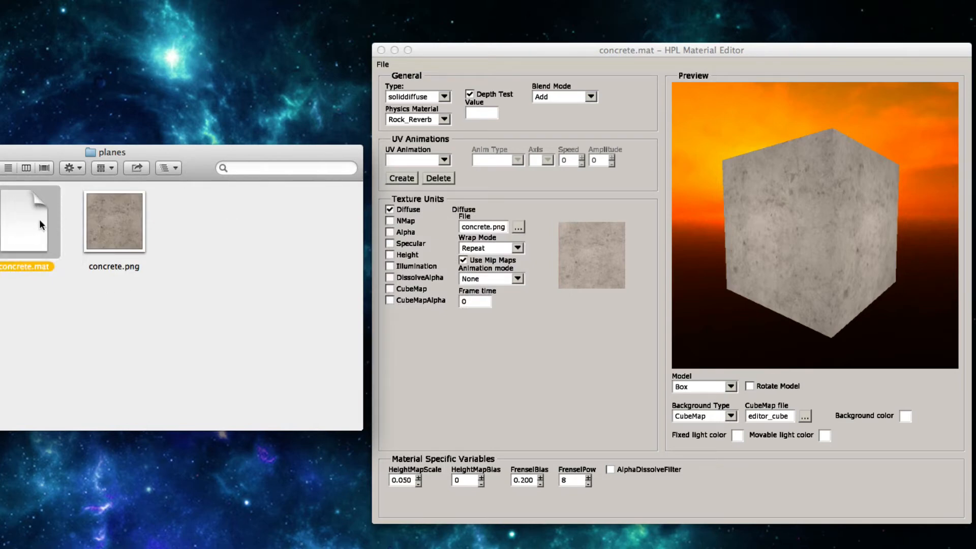
pyautogui.click(97, 210)
pyautogui.click(32, 189)
# - Minimize the Material Editor and move the planes folder window further into view
pyautogui.click(496, 224)
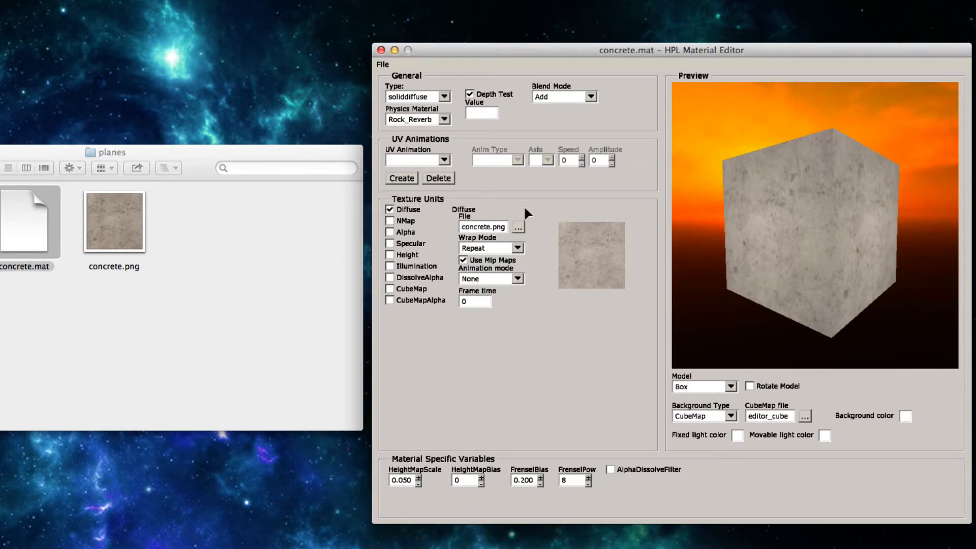
pyautogui.click(395, 50)
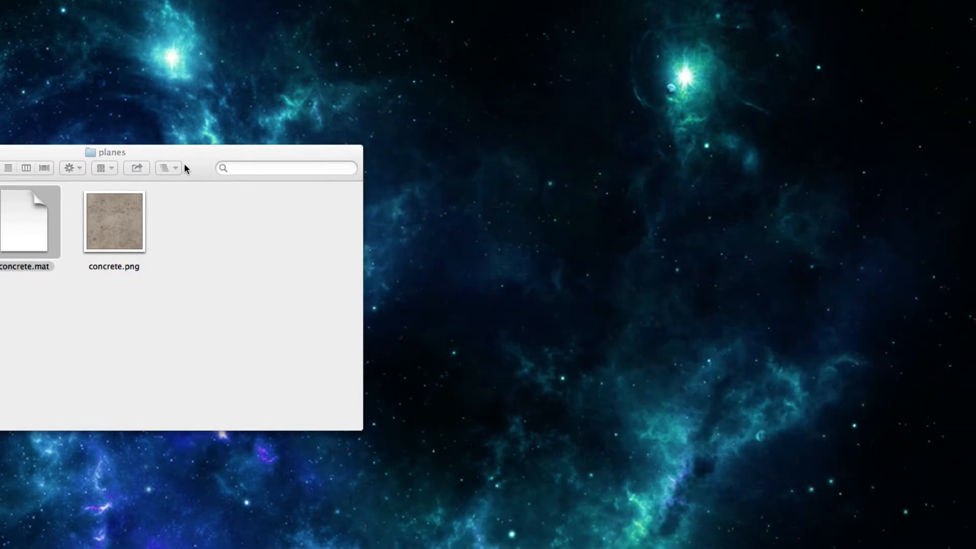
pyautogui.moveTo(184, 163); pyautogui.dragTo(294, 163)
pyautogui.click(311, 247)
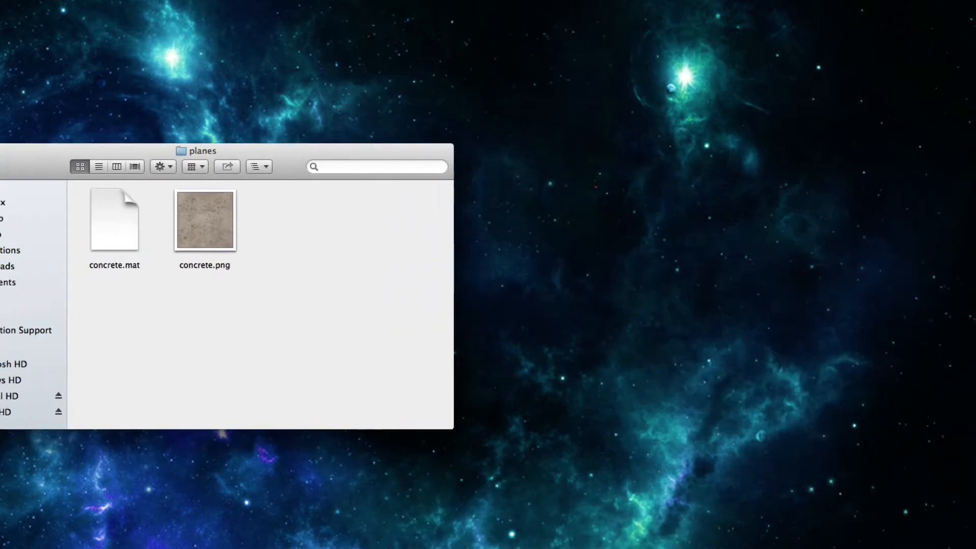
# - Launch the Level Editor from the Amnesia tools and arrange its window beside the planes folder window
pyautogui.click(671, 546)
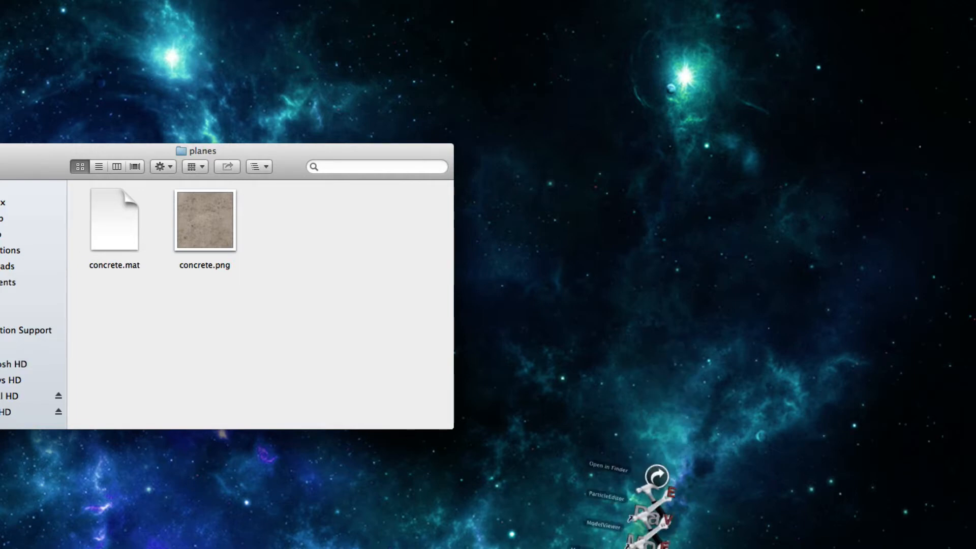
pyautogui.click(351, 218)
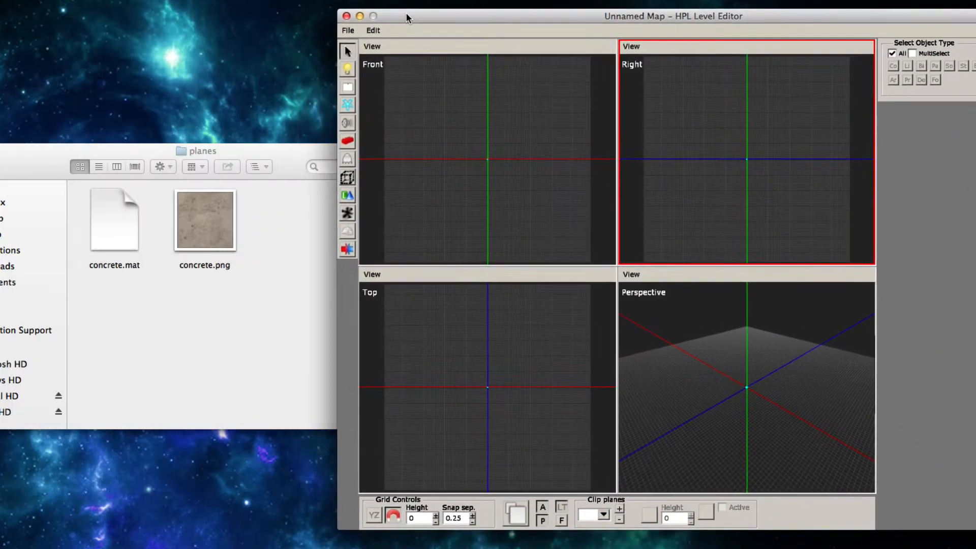
pyautogui.moveTo(402, 25); pyautogui.dragTo(384, 14)
pyautogui.moveTo(273, 157); pyautogui.dragTo(183, 171)
pyautogui.click(429, 13)
pyautogui.moveTo(429, 14); pyautogui.dragTo(381, 18)
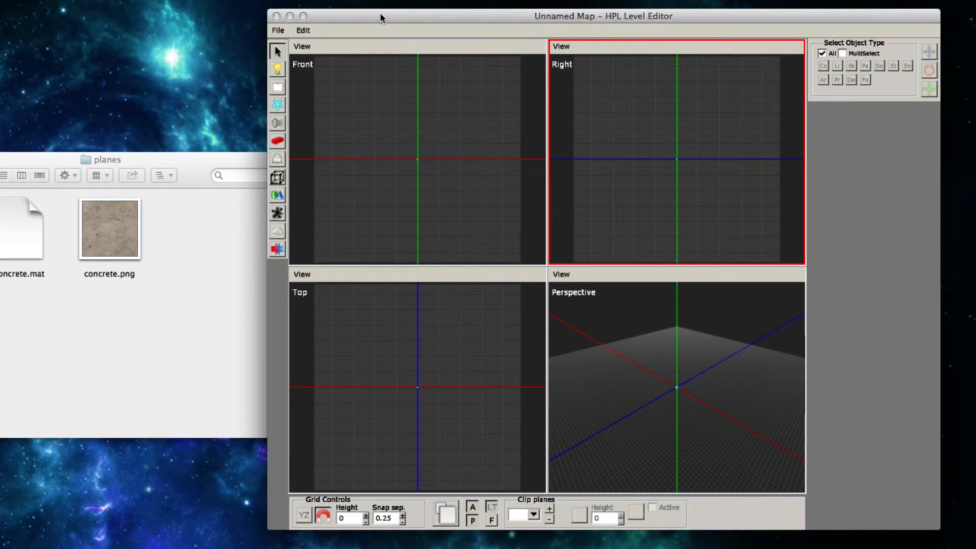
# - Enlarge the Perspective viewport to fill the work area and activate the Primitives tool with type Plane
pyautogui.click(315, 58)
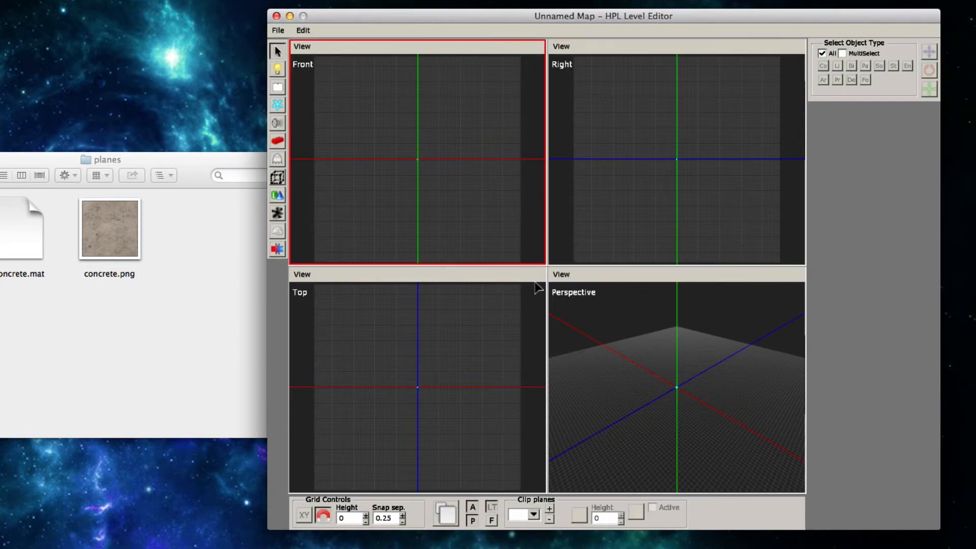
pyautogui.click(649, 374)
pyautogui.press('space')
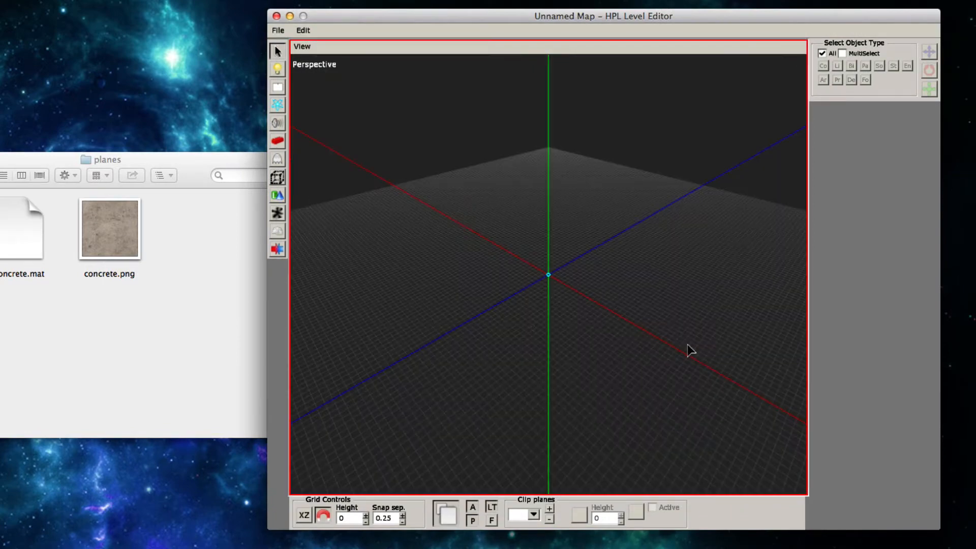
pyautogui.moveTo(512, 306); pyautogui.dragTo(503, 334)
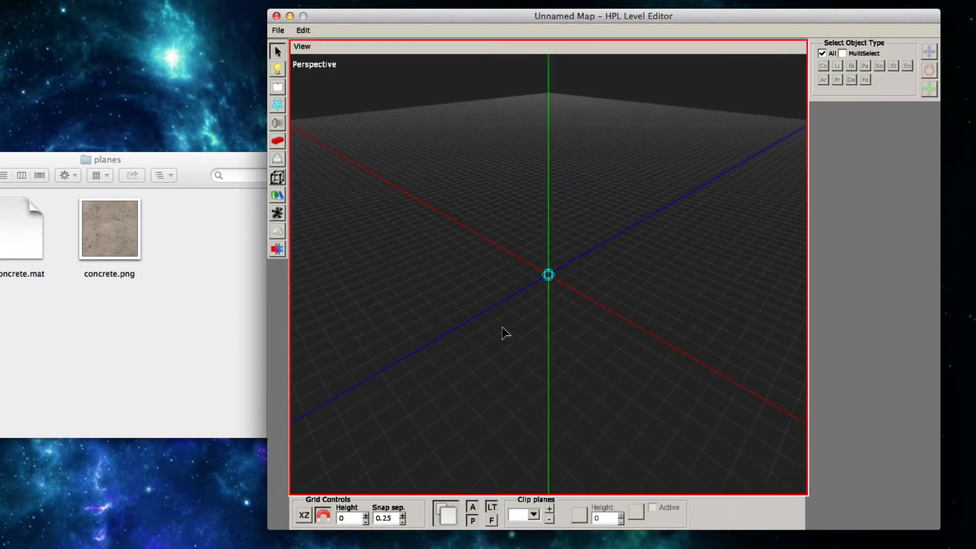
pyautogui.click(278, 196)
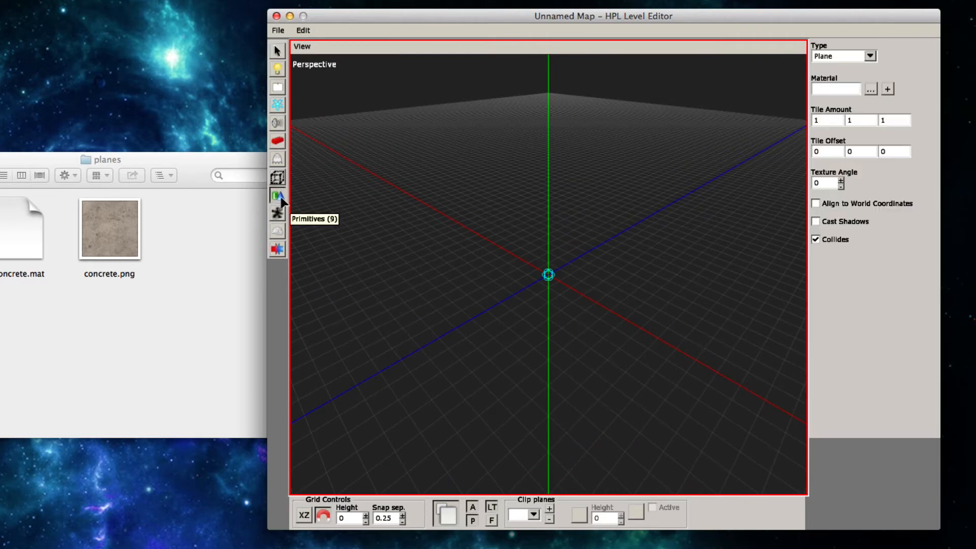
# - Try to assign concrete.mat from custom_stories > Custom_Story > planes as the plane primitive's material
pyautogui.click(871, 90)
pyautogui.doubleClick(378, 194)
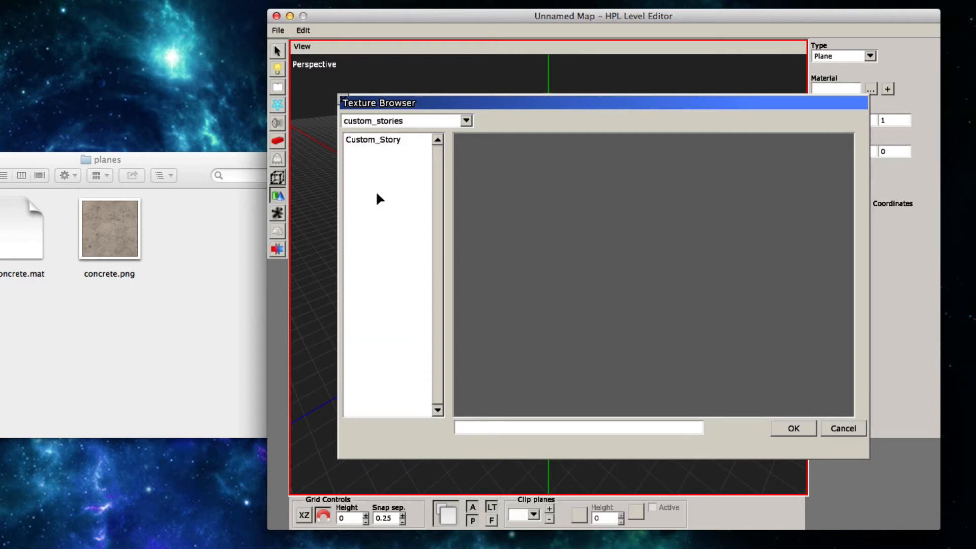
pyautogui.doubleClick(360, 142)
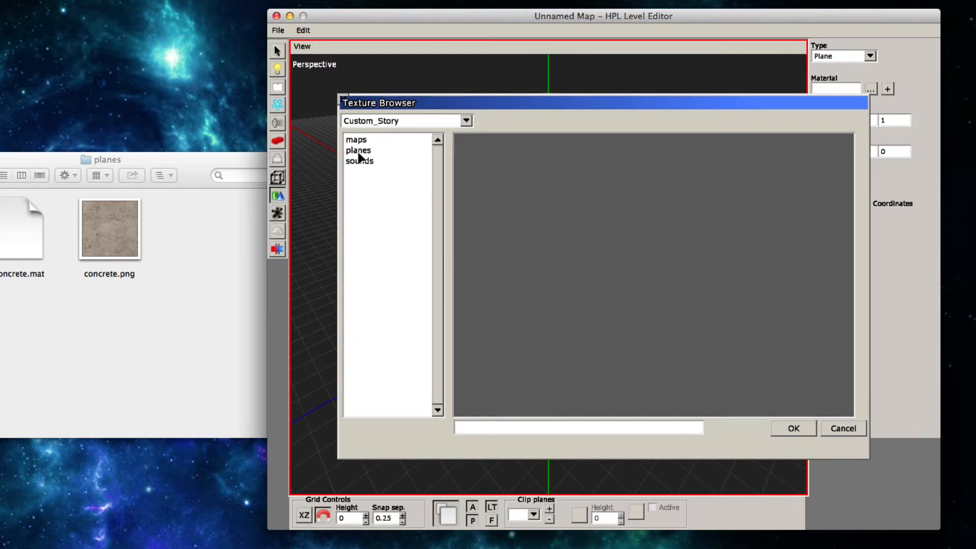
pyautogui.doubleClick(358, 151)
pyautogui.click(481, 183)
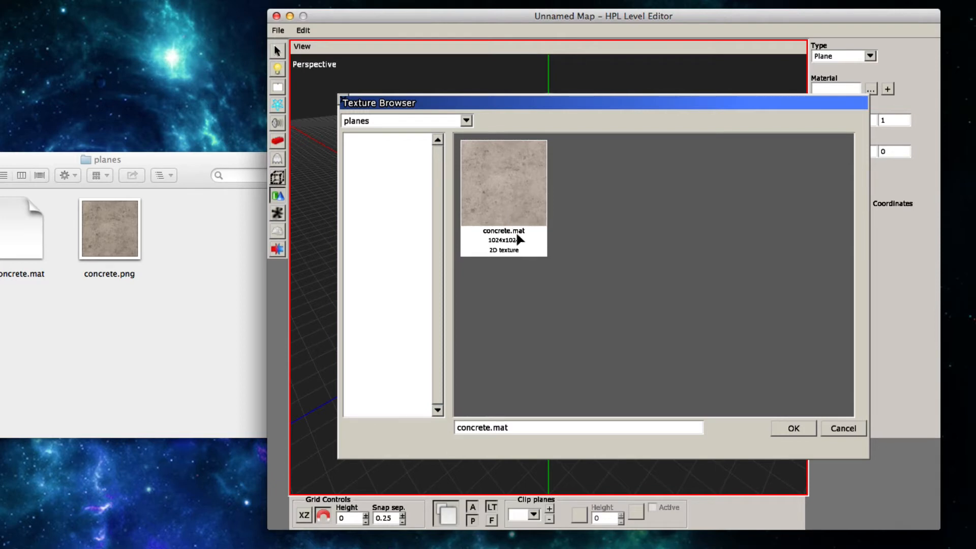
pyautogui.click(779, 428)
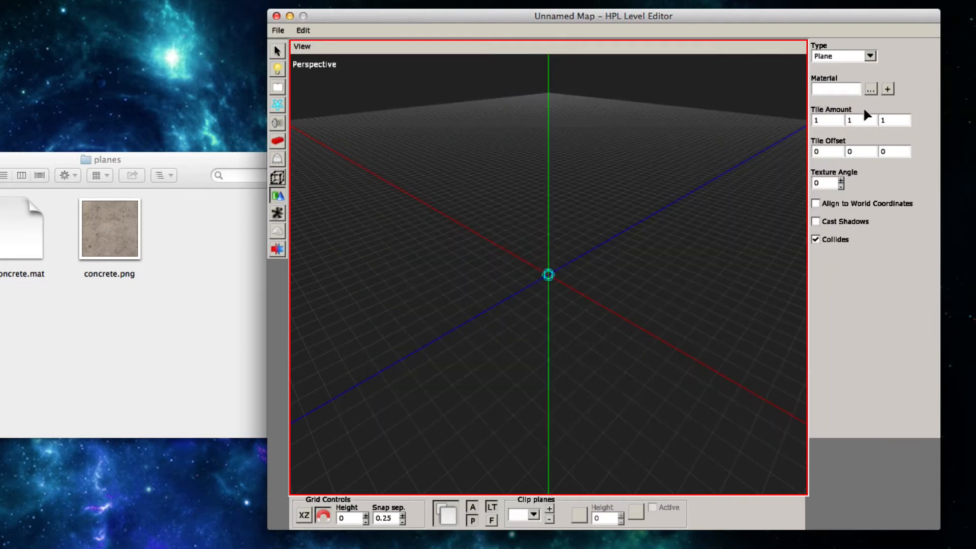
# - Assign concrete.mat from custom_stories > Custom_Story > planes to the plane primitive
pyautogui.click(871, 89)
pyautogui.doubleClick(374, 193)
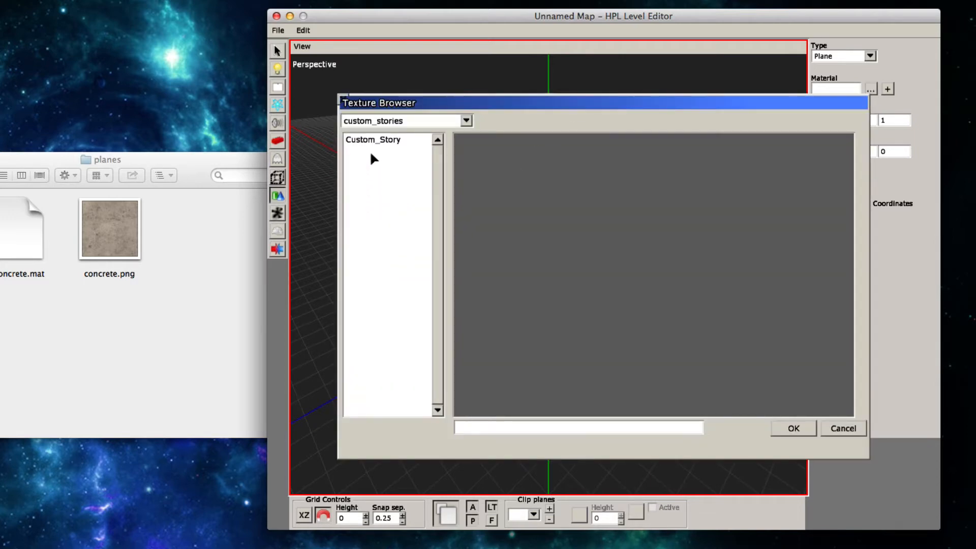
pyautogui.doubleClick(371, 140)
pyautogui.doubleClick(371, 150)
pyautogui.click(527, 183)
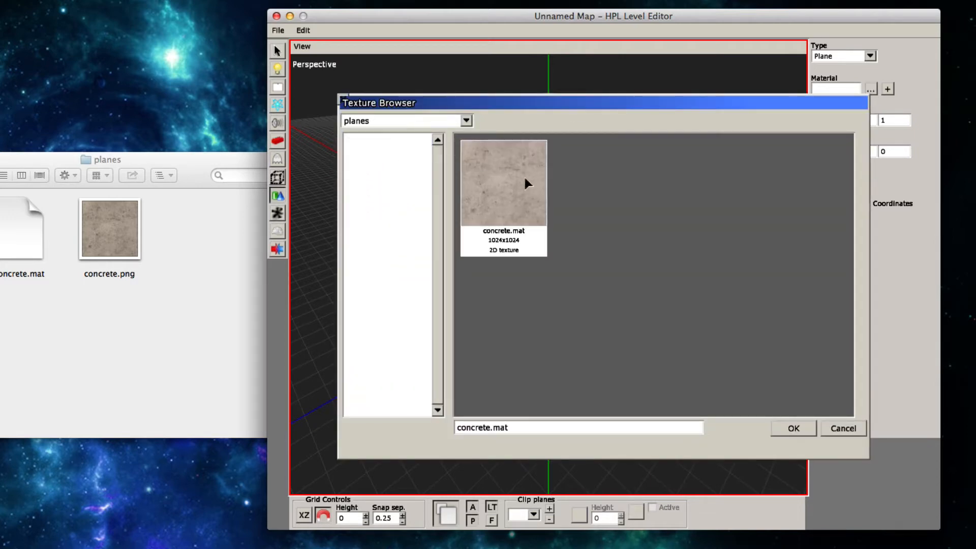
pyautogui.click(802, 429)
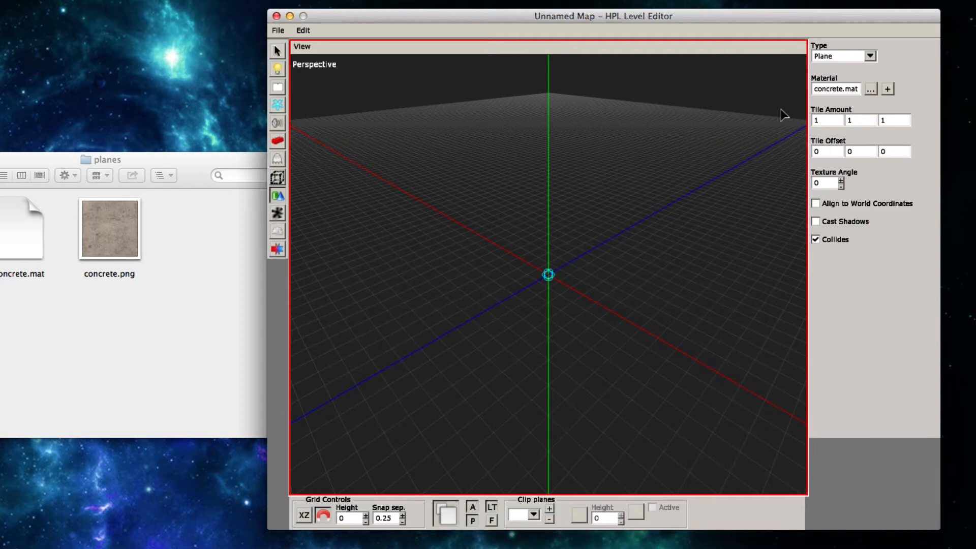
# - Draw a concrete plane about 7.75 by 7.75 units across the grid origin, starting near X -4.5, Z -3, and select it
pyautogui.moveTo(677, 268); pyautogui.dragTo(523, 307)
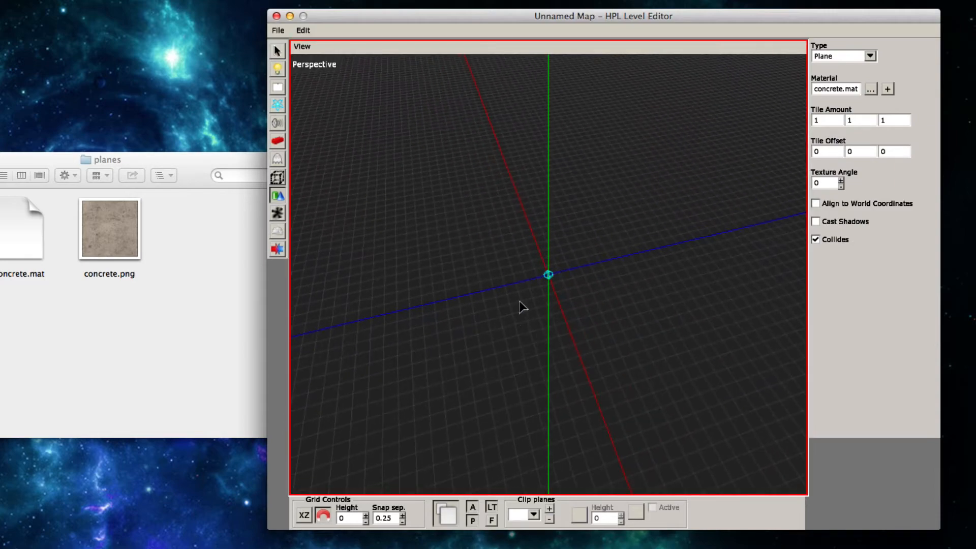
pyautogui.moveTo(339, 193)
pyautogui.mouseDown()
pyautogui.moveTo(599, 321)
pyautogui.moveTo(759, 372)
pyautogui.mouseUp()
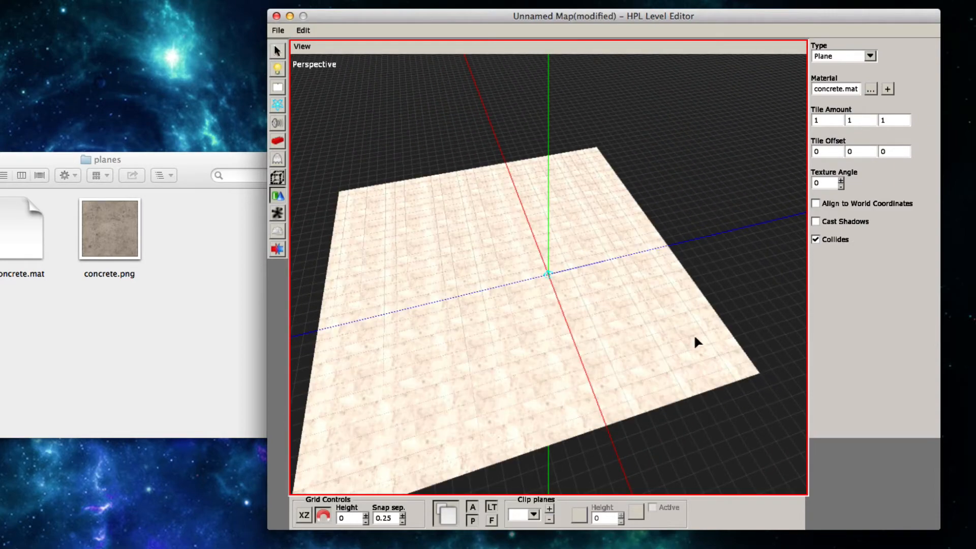
pyautogui.moveTo(695, 339); pyautogui.dragTo(508, 331)
pyautogui.moveTo(584, 310); pyautogui.dragTo(541, 310)
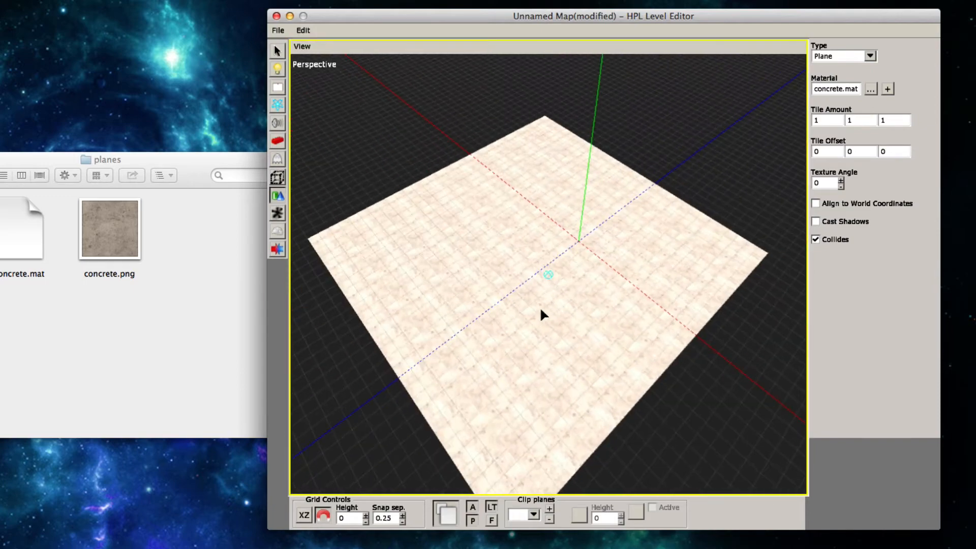
pyautogui.click(277, 50)
pyautogui.click(647, 348)
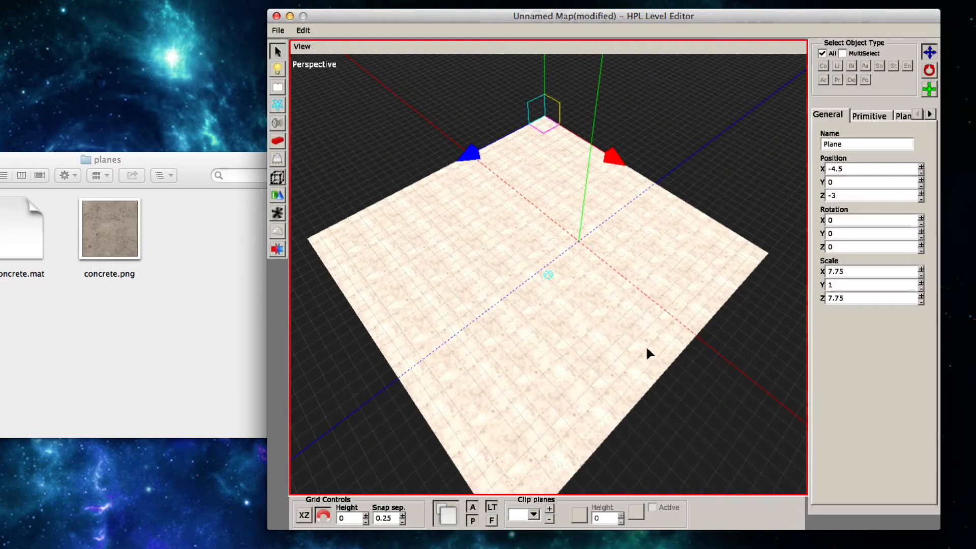
# - Move the concrete plane's corner to the origin at 0, 0, 0 and scale the plane to 6 by 6 units
pyautogui.moveTo(647, 349); pyautogui.dragTo(583, 333)
pyautogui.moveTo(645, 157); pyautogui.dragTo(697, 255)
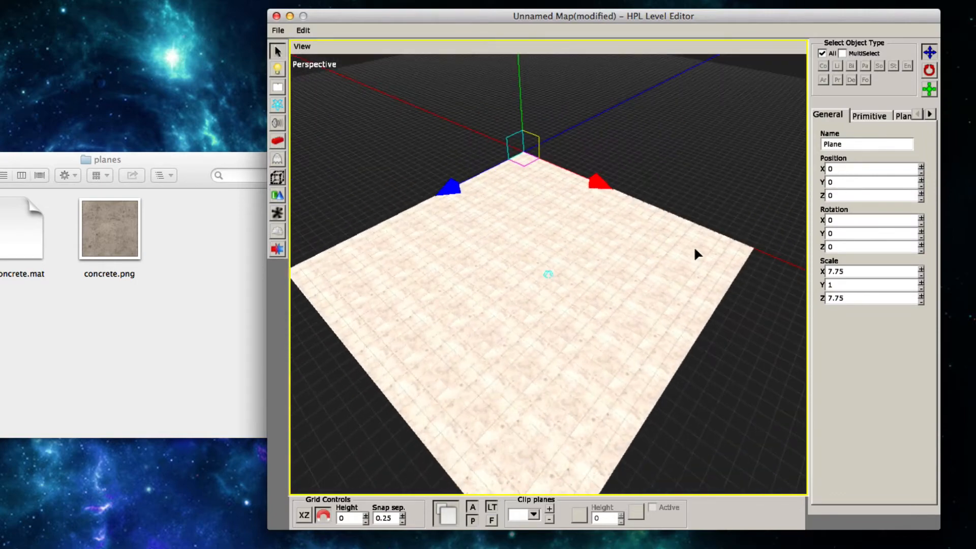
pyautogui.press('e')
pyautogui.moveTo(441, 194); pyautogui.dragTo(501, 175)
pyautogui.moveTo(606, 188); pyautogui.dragTo(780, 147)
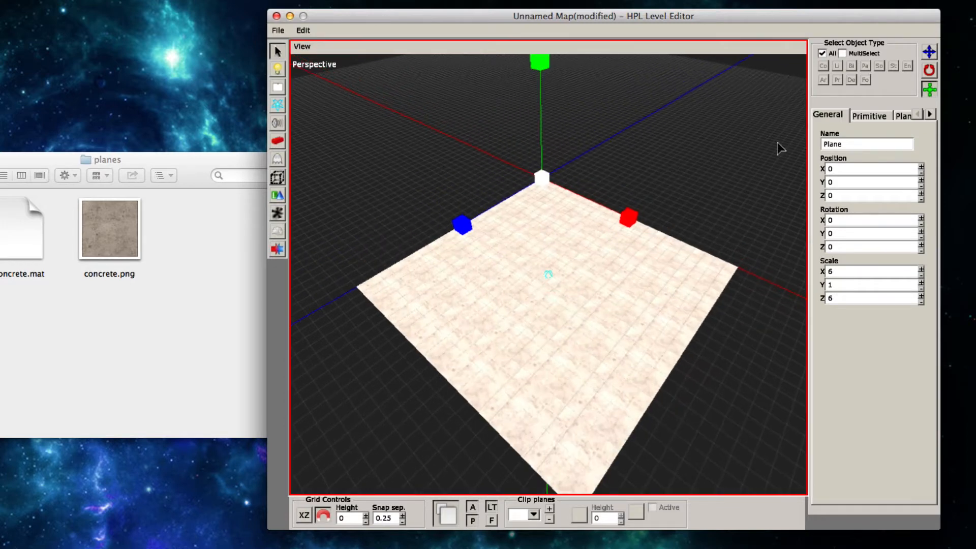
# - Set the concrete plane's tile amount to 0.5 in both X and Z so the texture appears larger
pyautogui.click(905, 116)
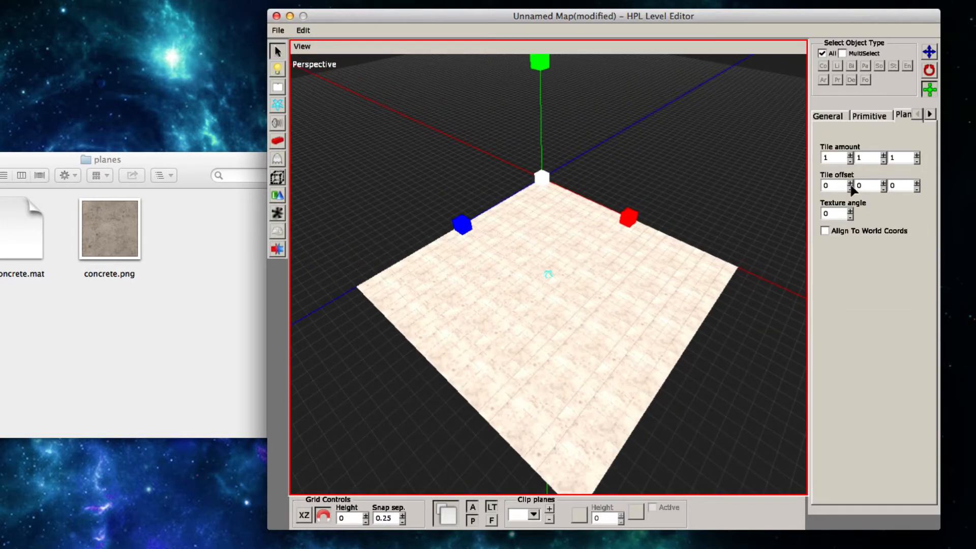
pyautogui.moveTo(570, 250); pyautogui.dragTo(662, 226)
pyautogui.click(851, 161)
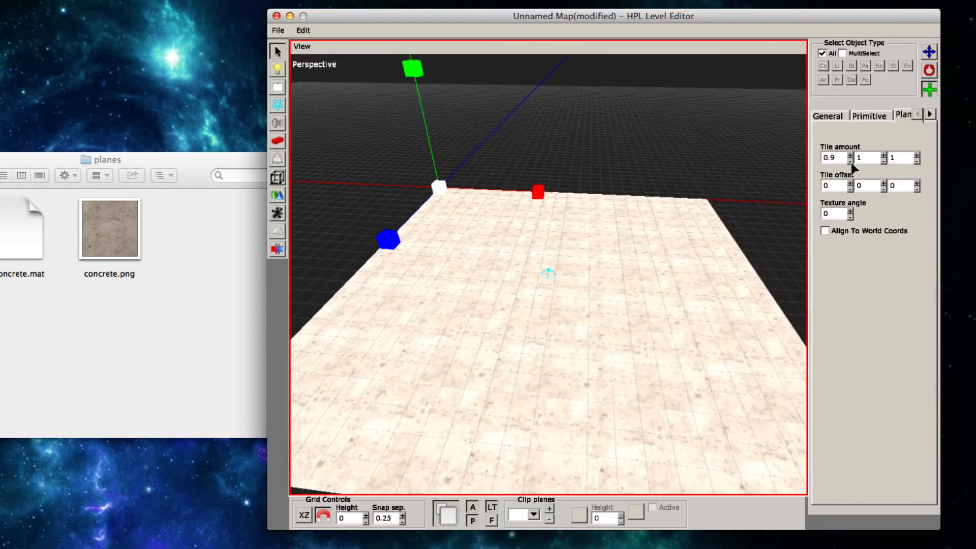
pyautogui.click(850, 160)
pyautogui.click(851, 161)
pyautogui.click(851, 162)
pyautogui.click(850, 162)
pyautogui.click(917, 161)
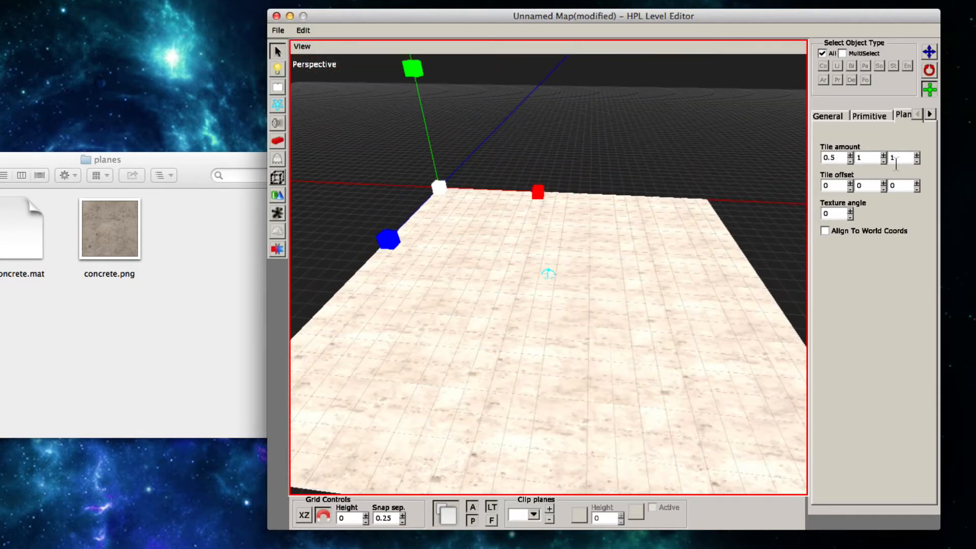
pyautogui.click(917, 162)
pyautogui.click(916, 161)
pyautogui.click(917, 161)
pyautogui.click(917, 162)
# - Inspect how the concrete texture repeats across the plane from above and at an angle, and deselect the plane
pyautogui.moveTo(671, 241); pyautogui.dragTo(536, 431)
pyautogui.moveTo(608, 300); pyautogui.dragTo(560, 255)
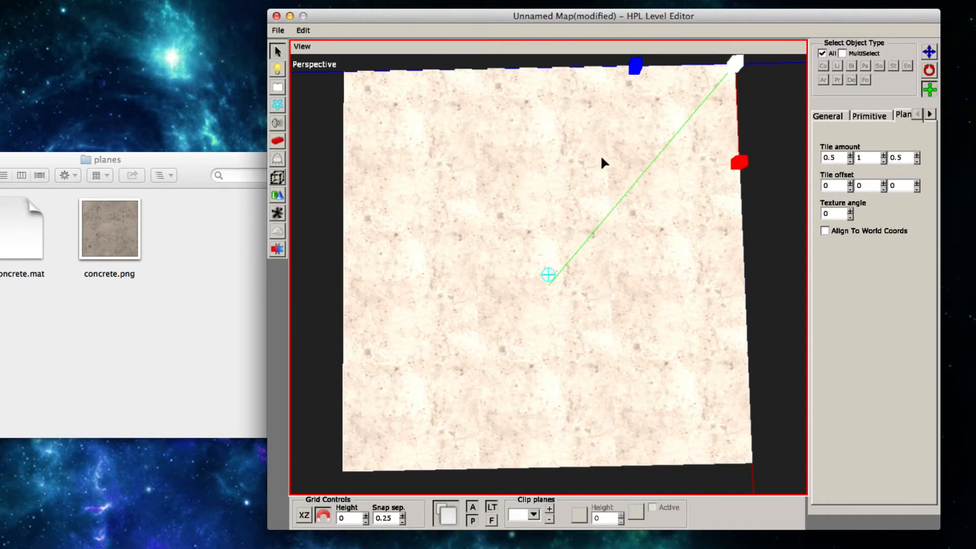
pyautogui.moveTo(629, 261); pyautogui.dragTo(634, 319)
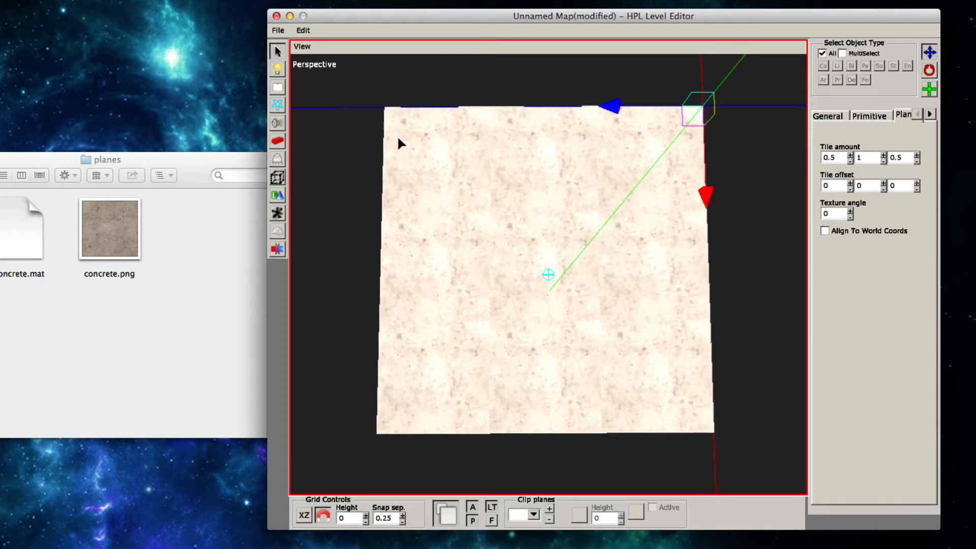
pyautogui.moveTo(641, 331); pyautogui.dragTo(619, 362)
pyautogui.click(553, 319)
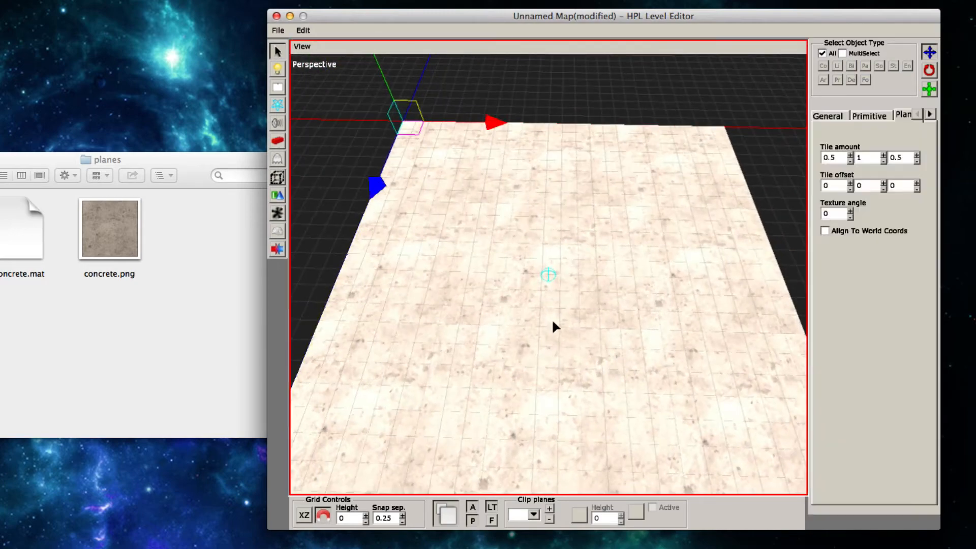
pyautogui.moveTo(552, 319); pyautogui.dragTo(535, 297)
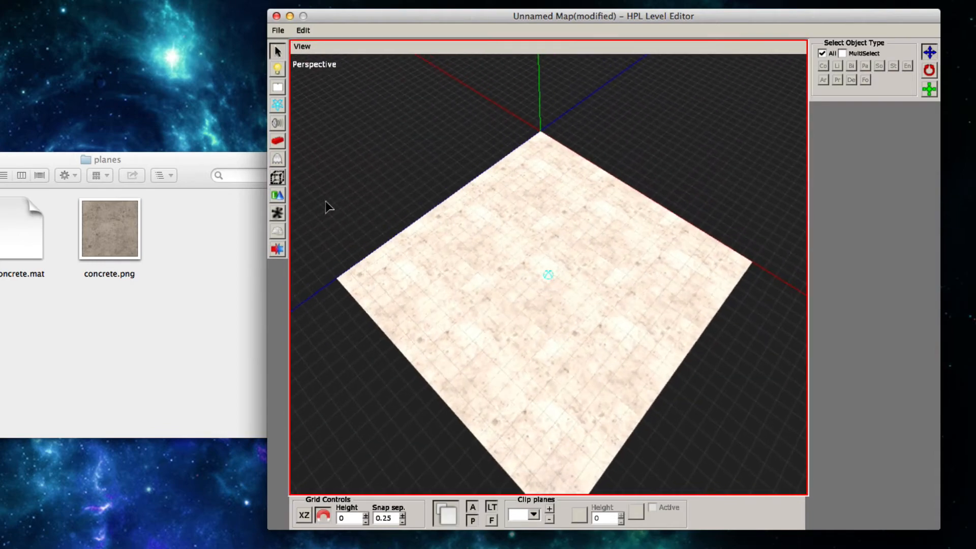
# - Place a PlayerStart area on the concrete plane near the corner diagonally opposite the origin
pyautogui.click(279, 178)
pyautogui.moveTo(685, 290); pyautogui.dragTo(619, 299)
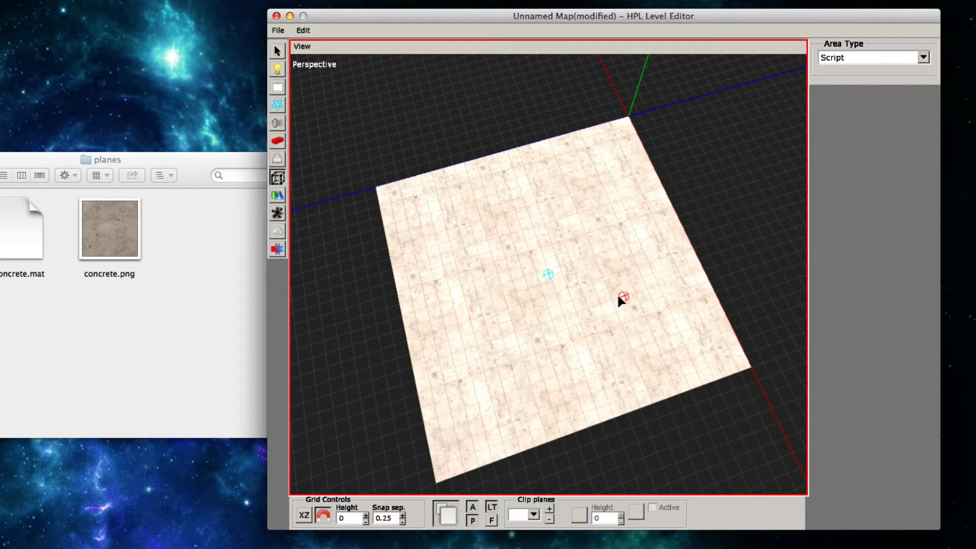
pyautogui.moveTo(620, 299); pyautogui.dragTo(579, 285)
pyautogui.click(923, 57)
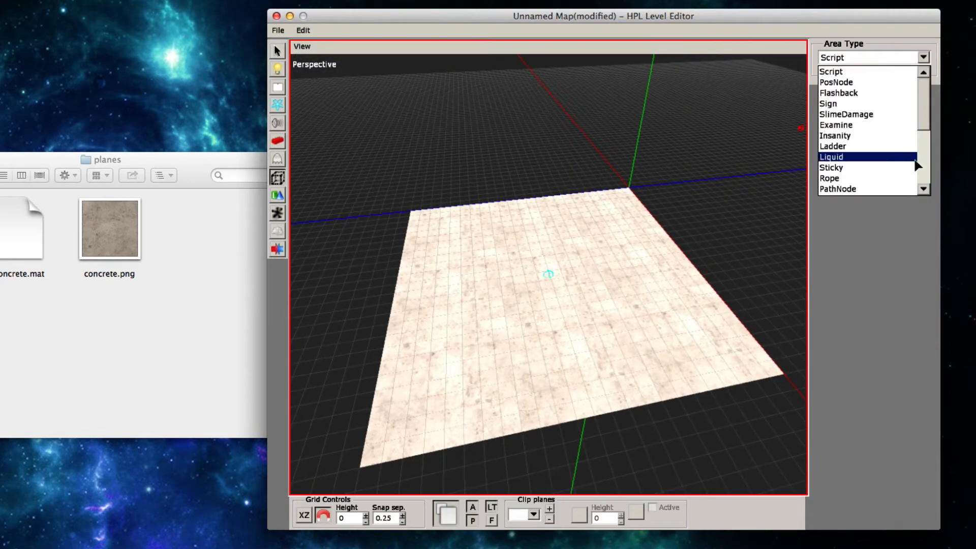
pyautogui.scroll(-1, 895, 163)
pyautogui.click(855, 190)
pyautogui.moveTo(523, 338); pyautogui.dragTo(408, 250)
pyautogui.click(543, 398)
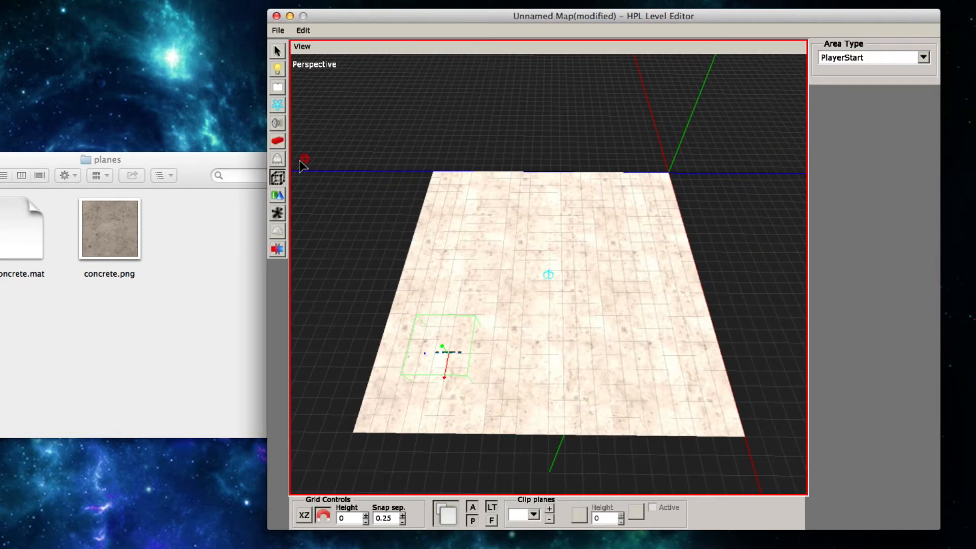
# - Place two castlebase default static walls, rotated 90 degrees about Y, along the plane's edge on the blue Z axis
pyautogui.click(277, 142)
pyautogui.click(926, 56)
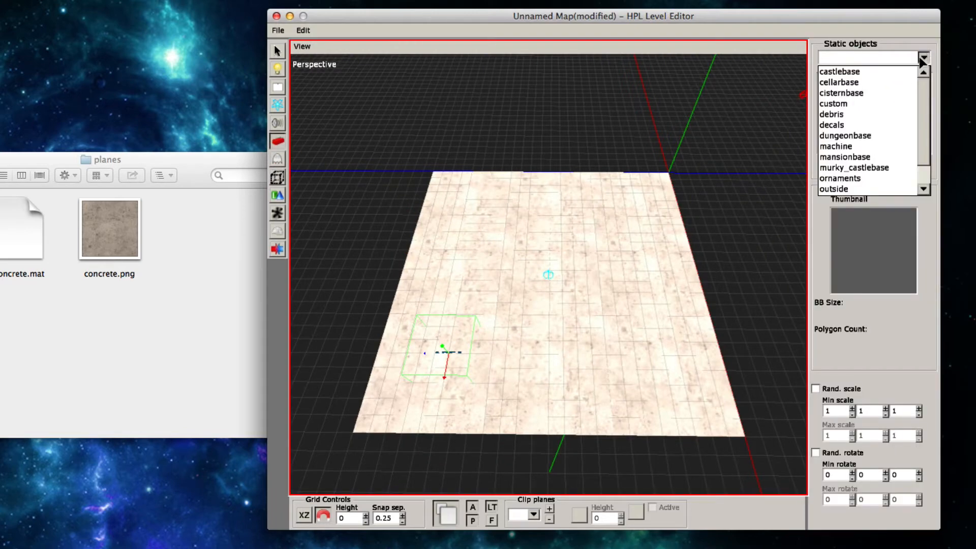
pyautogui.click(839, 70)
pyautogui.scroll(-10, 850, 101)
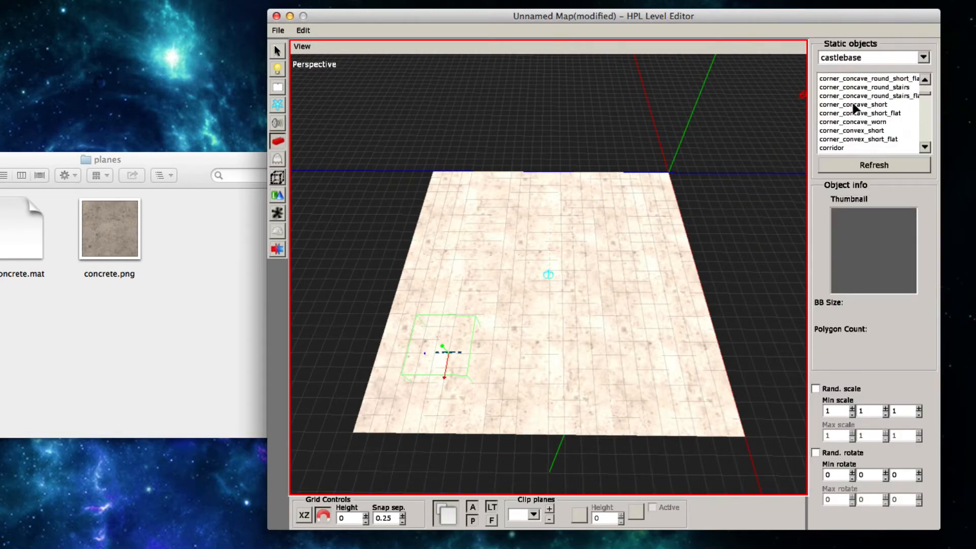
pyautogui.moveTo(924, 94); pyautogui.dragTo(926, 124)
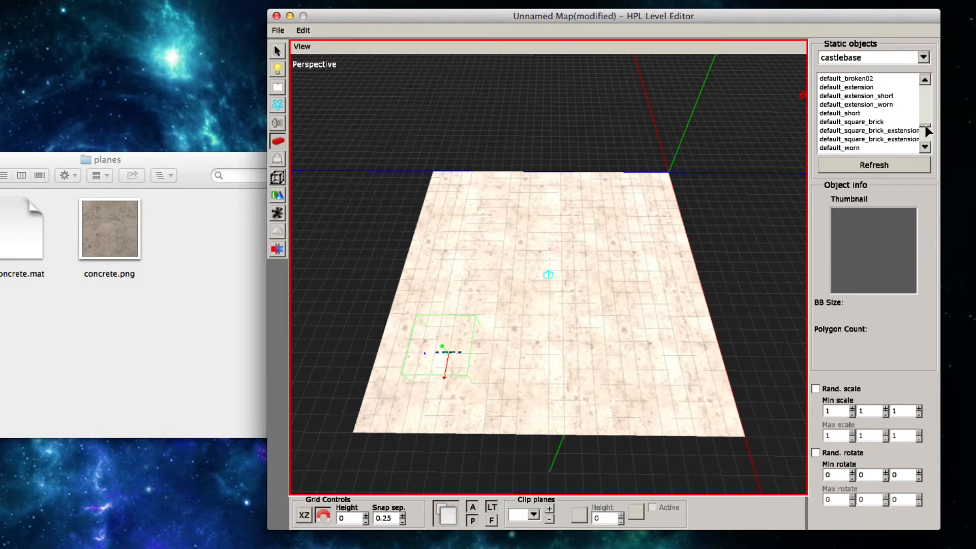
pyautogui.click(854, 131)
pyautogui.click(844, 78)
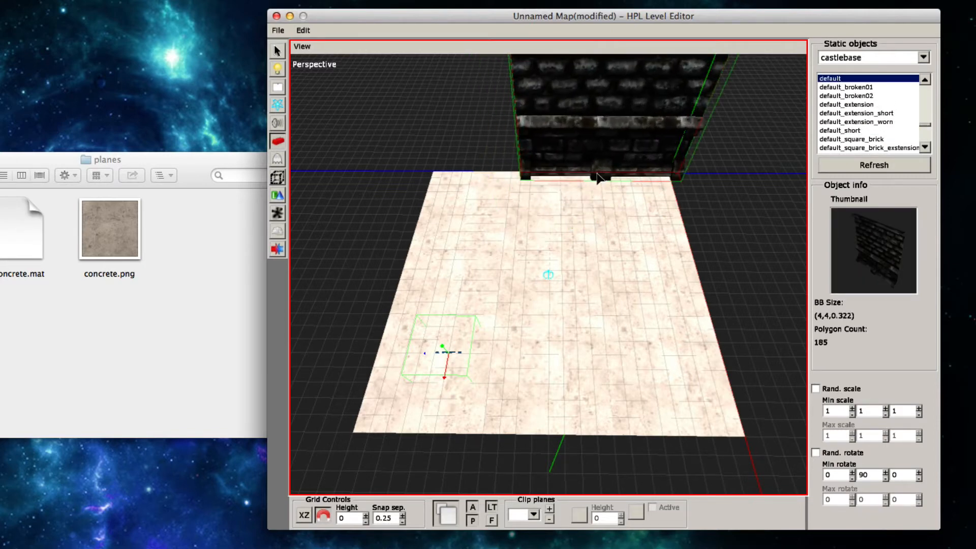
pyautogui.click(589, 176)
pyautogui.click(432, 176)
# - Line the two adjoining sides of the plane with default walls, using Y rotations of 180 and 0 degrees
pyautogui.scroll(6, 411, 195)
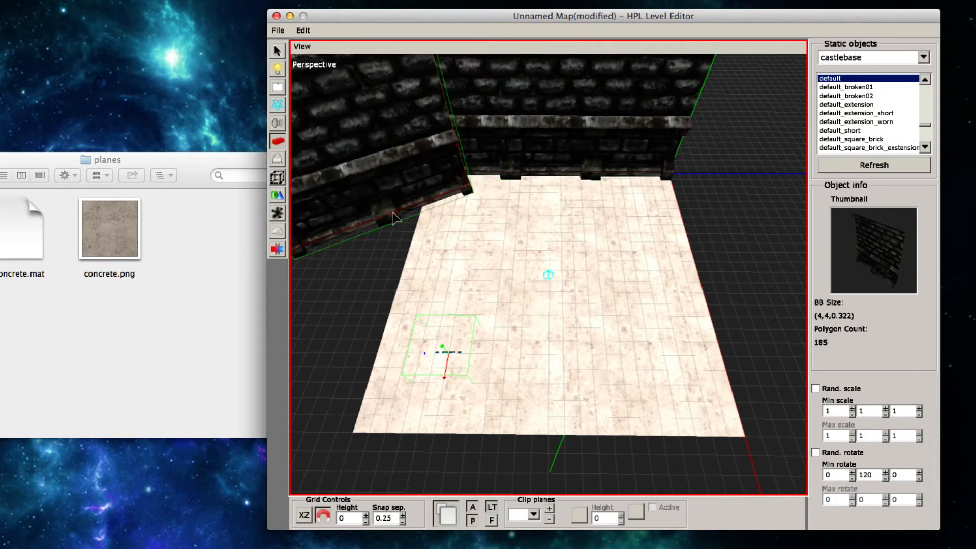
pyautogui.click(421, 229)
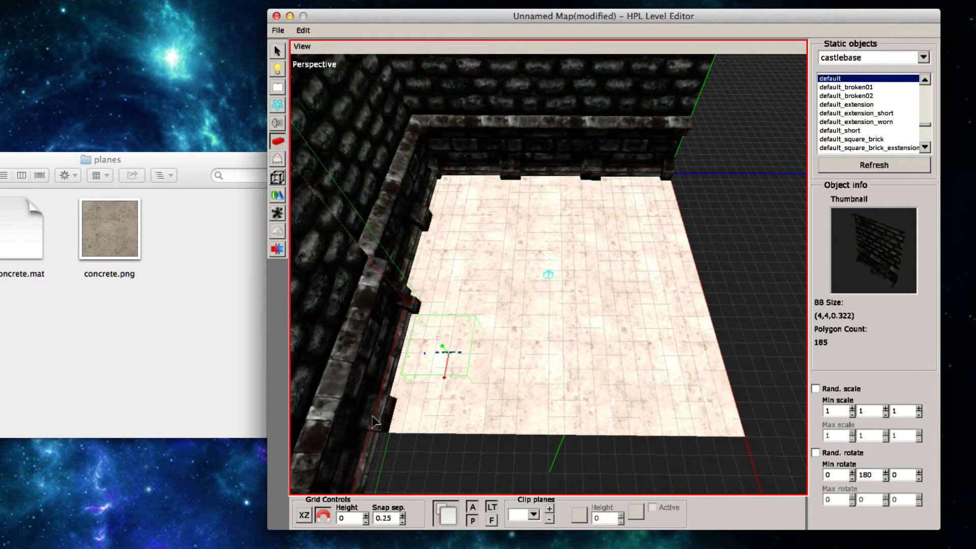
pyautogui.click(372, 416)
pyautogui.scroll(4, 372, 416)
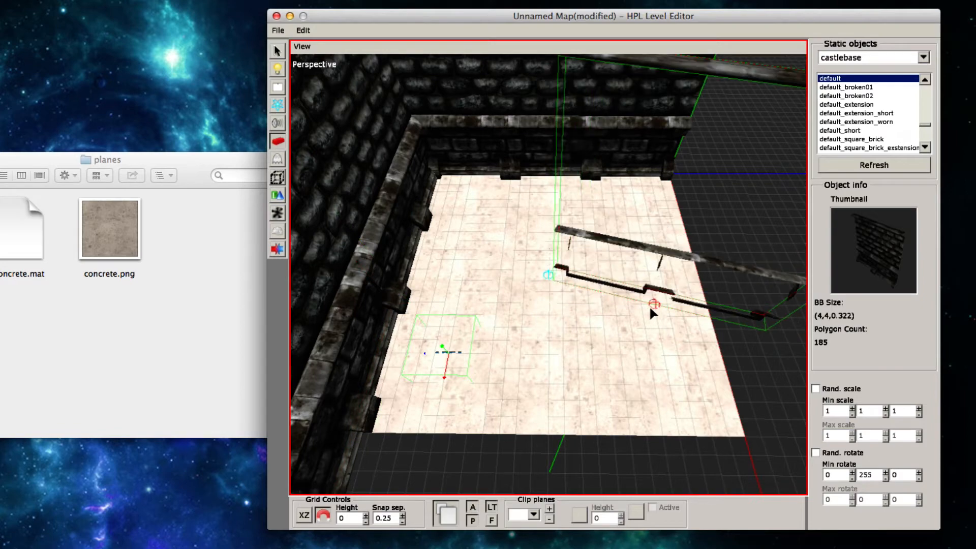
pyautogui.scroll(8, 649, 306)
pyautogui.click(698, 221)
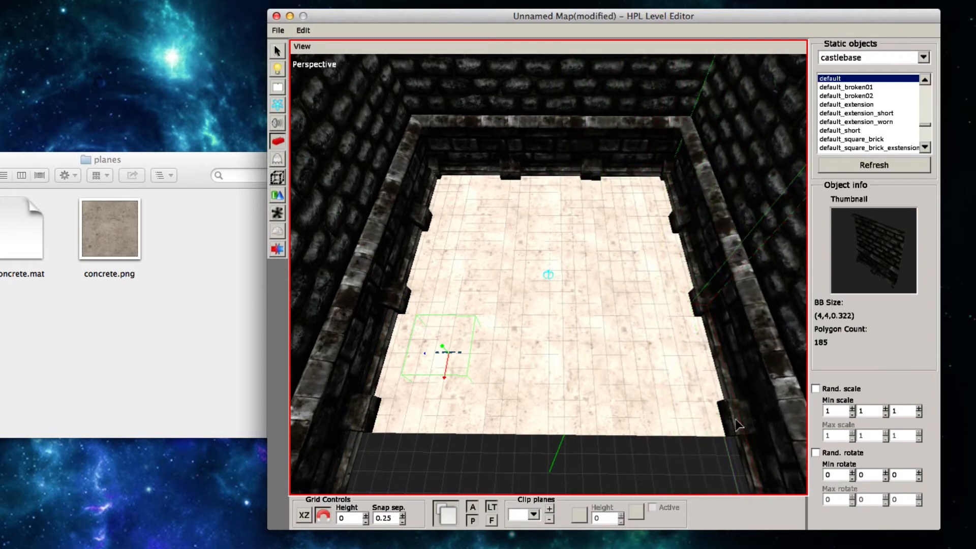
# - Close the room's remaining open side with default walls rotated to -90 degrees about Y
pyautogui.scroll(-6, 657, 387)
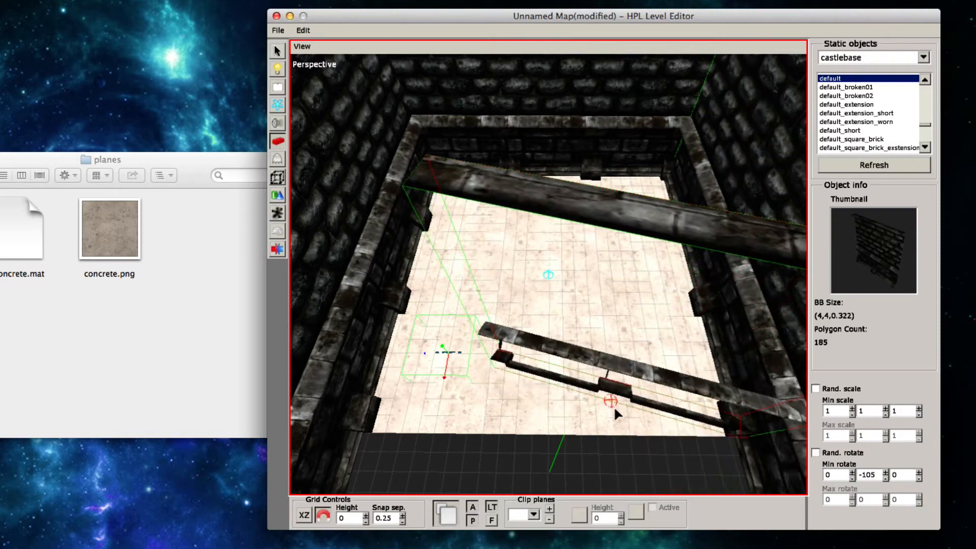
pyautogui.click(704, 440)
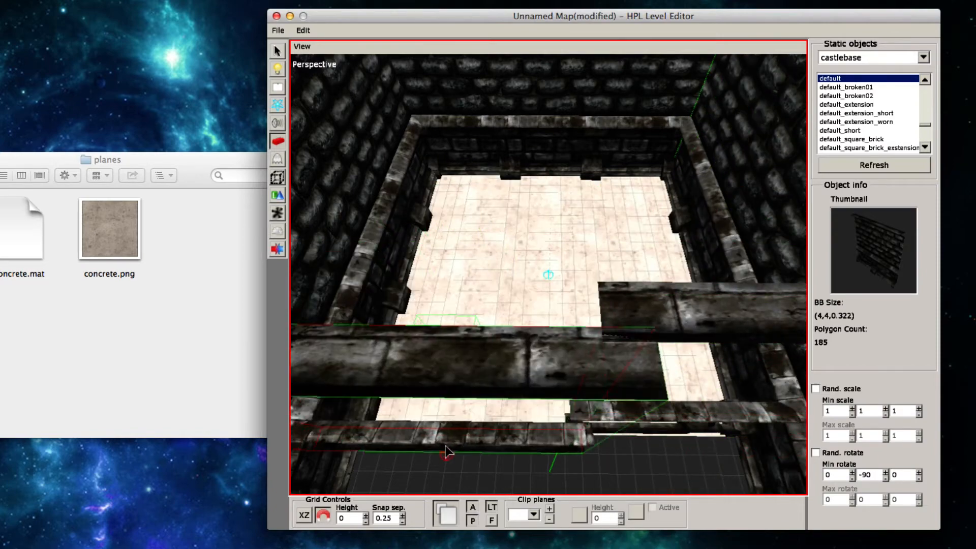
pyautogui.moveTo(477, 312); pyautogui.dragTo(610, 303)
pyautogui.scroll(-5, 592, 366)
pyautogui.scroll(5, 592, 365)
pyautogui.scroll(-5, 609, 303)
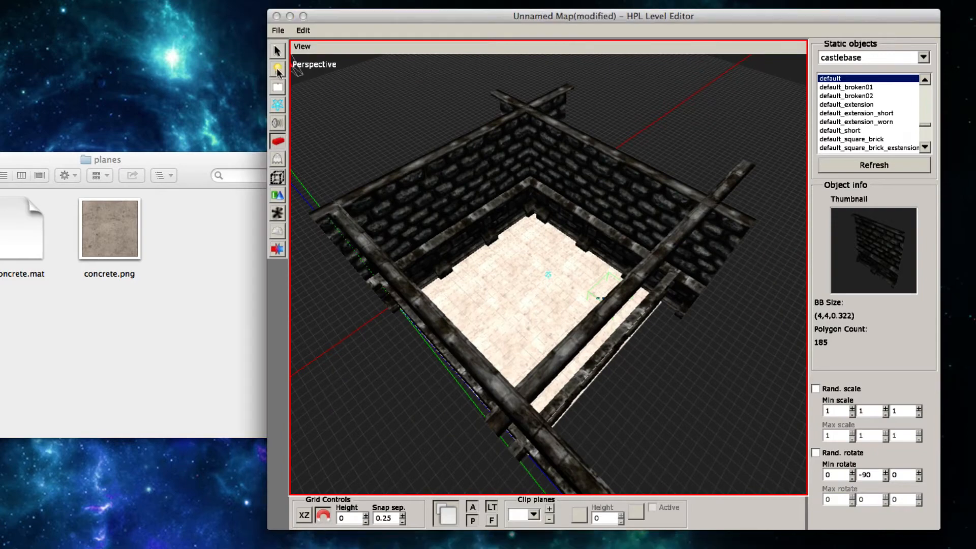
# - Draw a BoxLight around the walled room, with a footprint and height large enough to enclose it
pyautogui.click(278, 69)
pyautogui.moveTo(419, 193); pyautogui.dragTo(434, 309)
pyautogui.moveTo(383, 220); pyautogui.dragTo(764, 267)
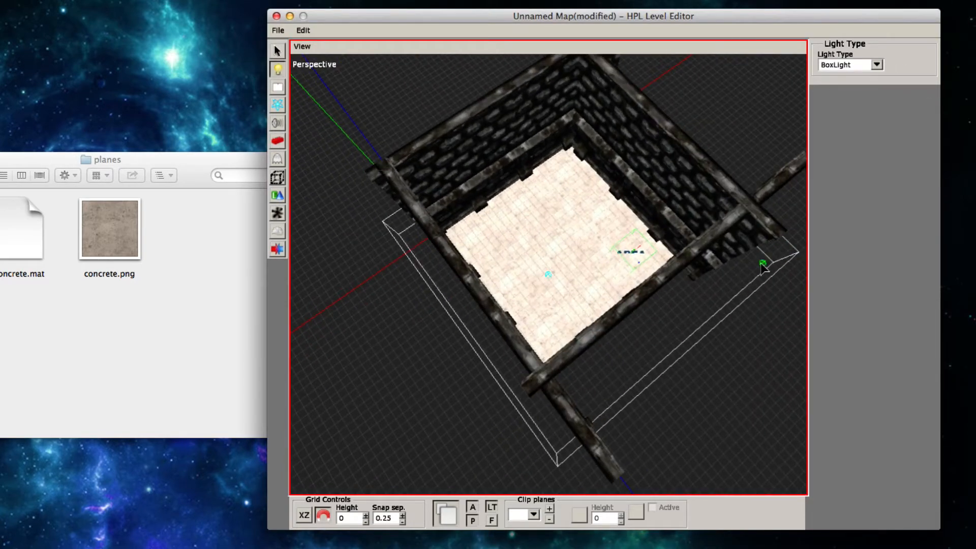
pyautogui.click(752, 155)
pyautogui.moveTo(752, 154); pyautogui.dragTo(643, 145)
# - Select the box light and lower it to a Y position of 1.75
pyautogui.press('1')
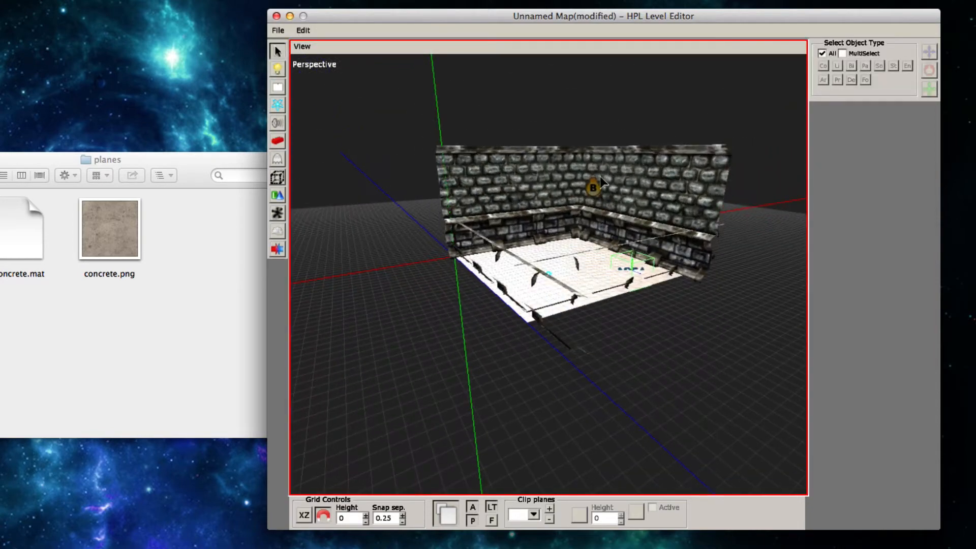
pyautogui.click(594, 187)
pyautogui.moveTo(596, 84); pyautogui.dragTo(600, 147)
pyautogui.moveTo(601, 147); pyautogui.dragTo(448, 250)
# - Set the box light's diffuse color to 0.7 for R, G and B, and deselect the light
pyautogui.click(873, 293)
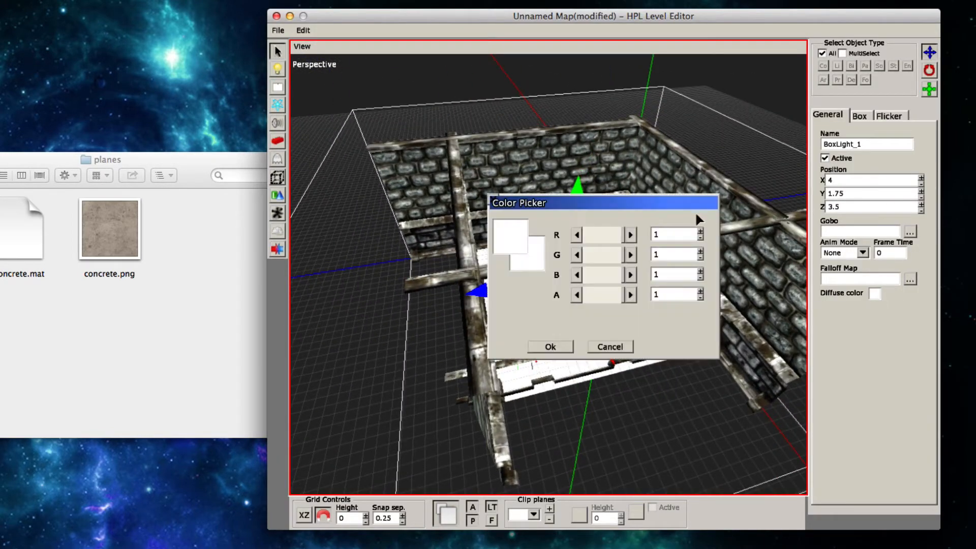
pyautogui.click(701, 237)
pyautogui.click(701, 238)
pyautogui.click(701, 238)
pyautogui.click(701, 238)
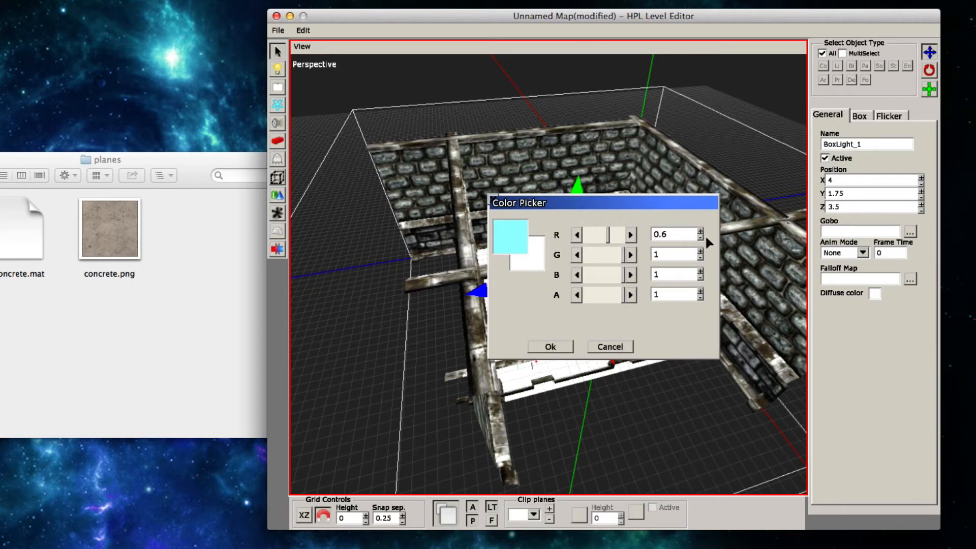
pyautogui.click(701, 231)
pyautogui.click(701, 257)
pyautogui.click(701, 257)
pyautogui.click(702, 257)
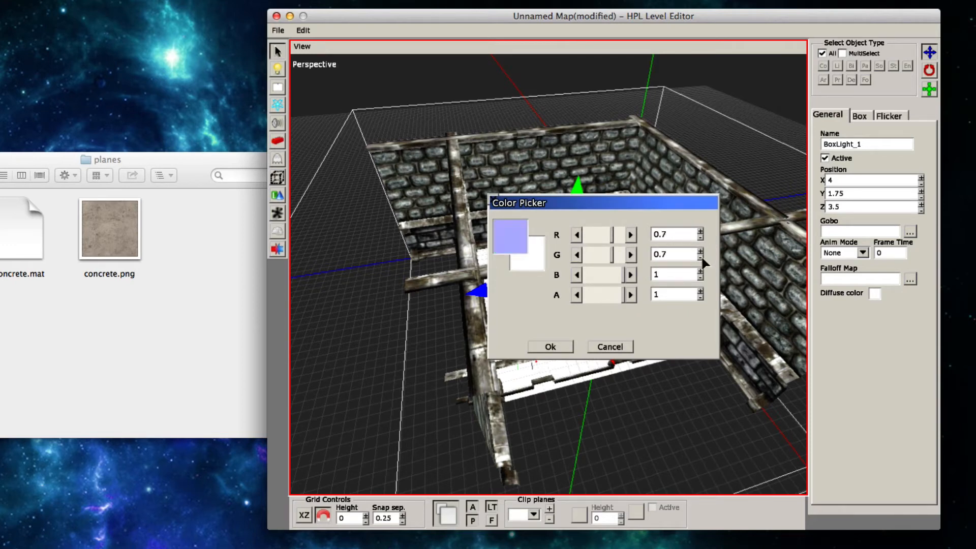
pyautogui.click(701, 278)
pyautogui.click(701, 277)
pyautogui.click(702, 277)
pyautogui.click(551, 347)
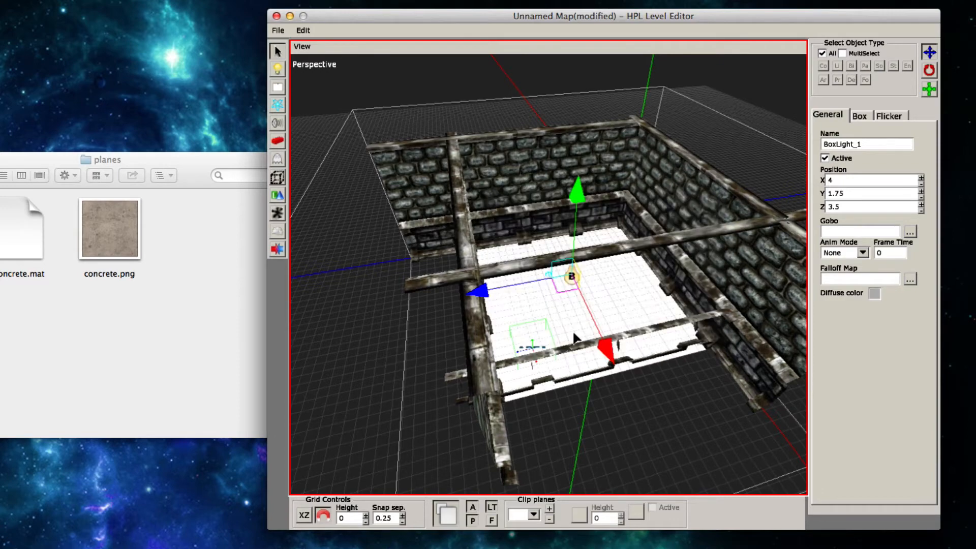
pyautogui.click(732, 91)
pyautogui.moveTo(732, 91); pyautogui.dragTo(532, 219)
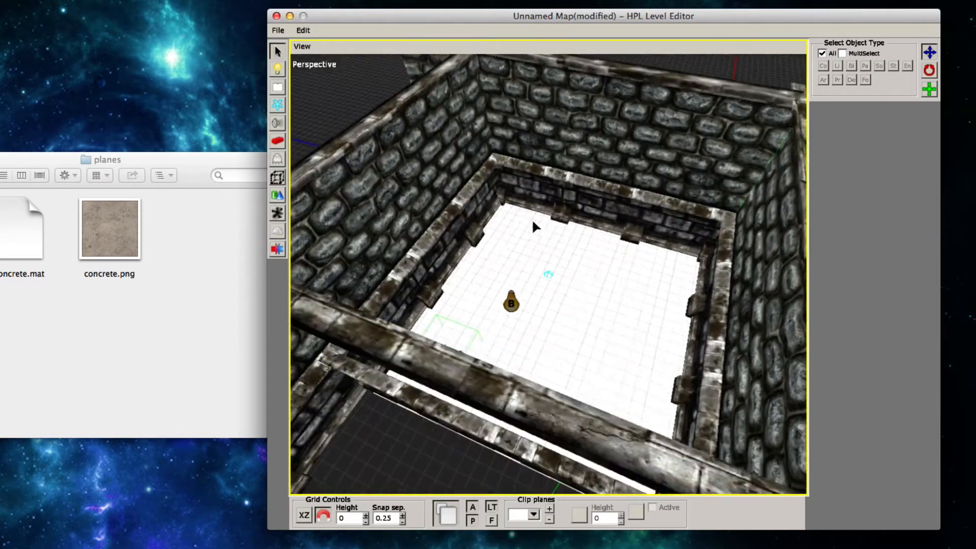
# - Save the level as "map" in the maps folder of Custom_Story and minimize the editor window
pyautogui.click(279, 30)
pyautogui.click(290, 72)
pyautogui.doubleClick(468, 242)
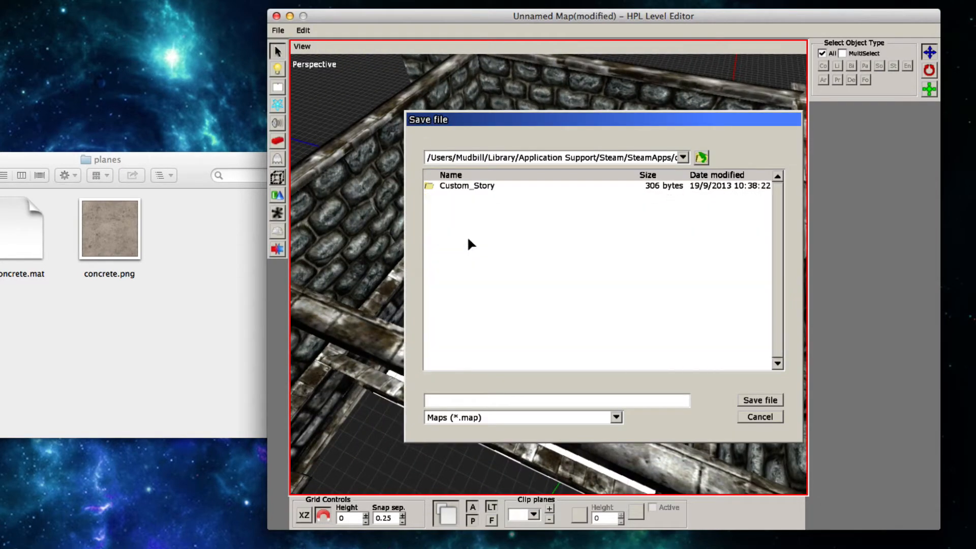
pyautogui.doubleClick(468, 186)
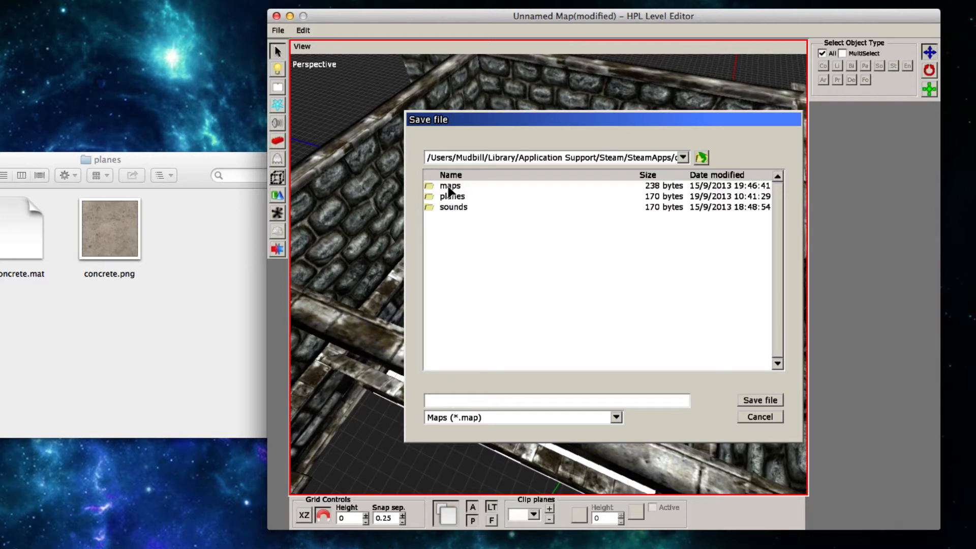
pyautogui.doubleClick(451, 186)
pyautogui.click(497, 402)
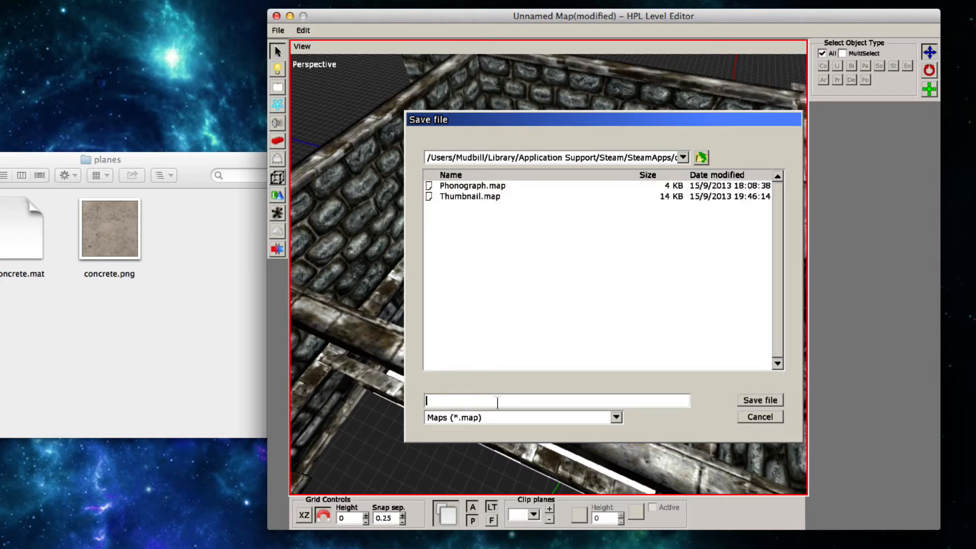
pyautogui.write('map')
pyautogui.press('Return')
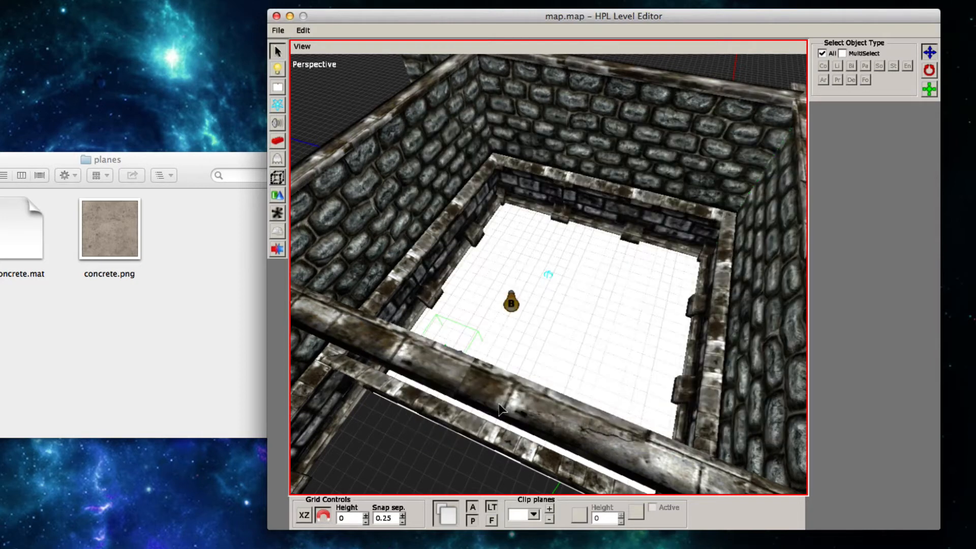
pyautogui.click(290, 16)
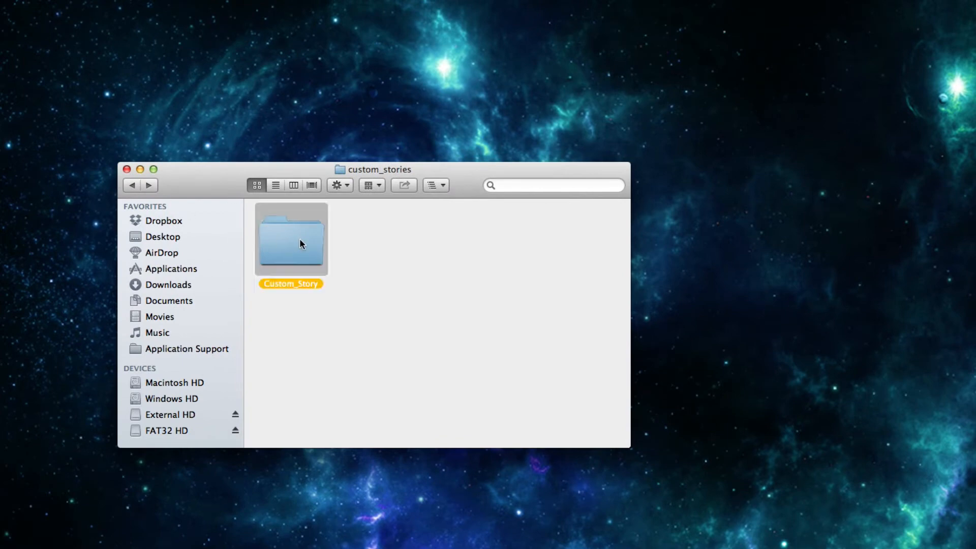
# - Open the maps folder inside Custom_Story and check for the saved map.map file
pyautogui.doubleClick(300, 240)
pyautogui.doubleClick(558, 248)
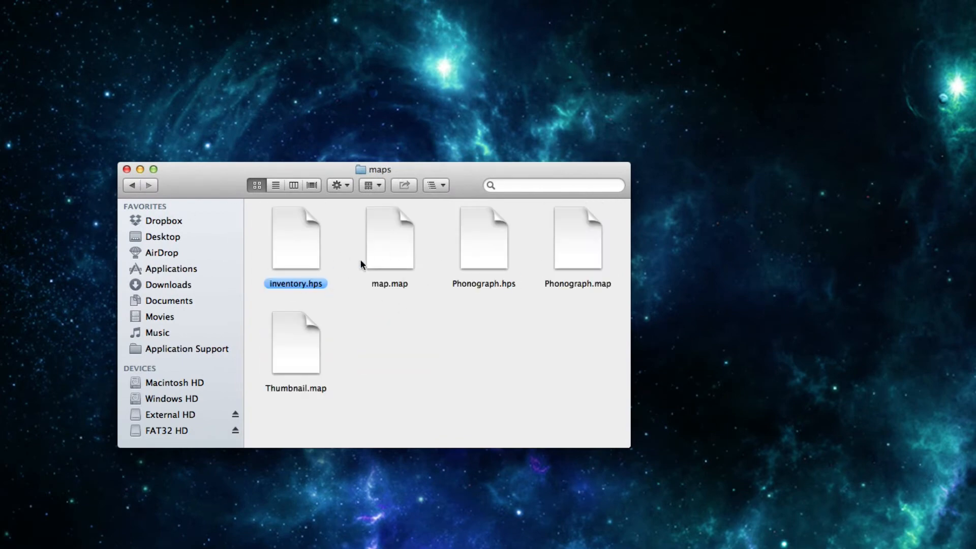
pyautogui.click(374, 262)
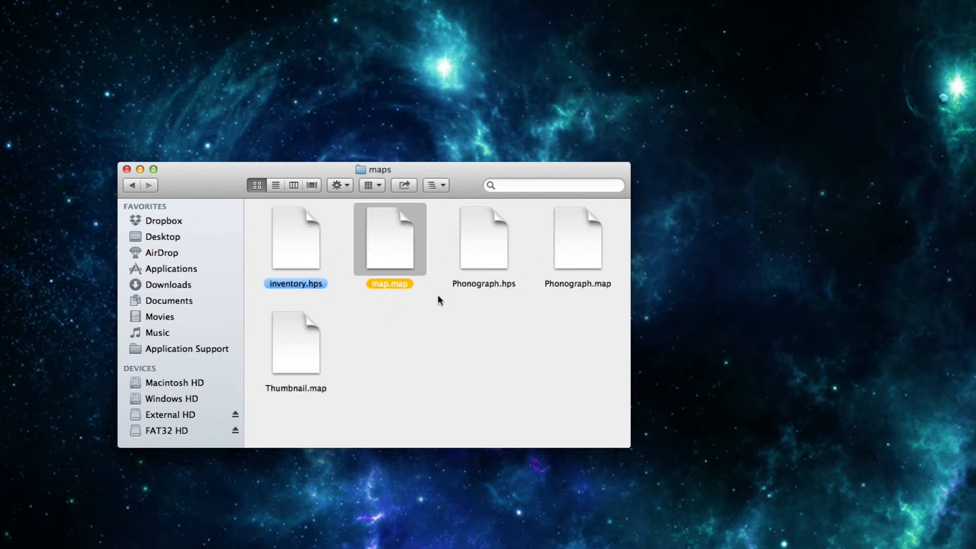
pyautogui.click(400, 314)
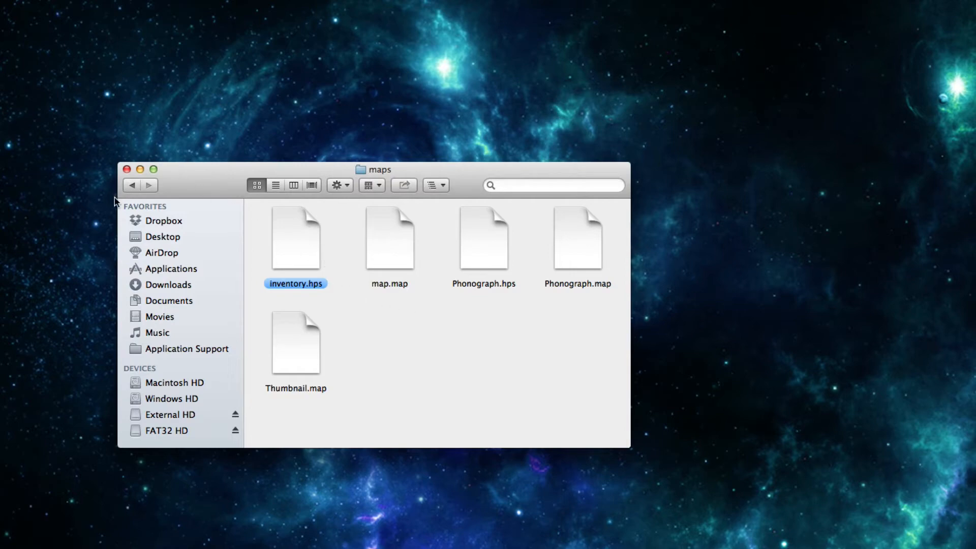
# - Set StartMap to "map.map" in Custom_Story's custom_story_settings.cfg and close the text editor
pyautogui.click(133, 185)
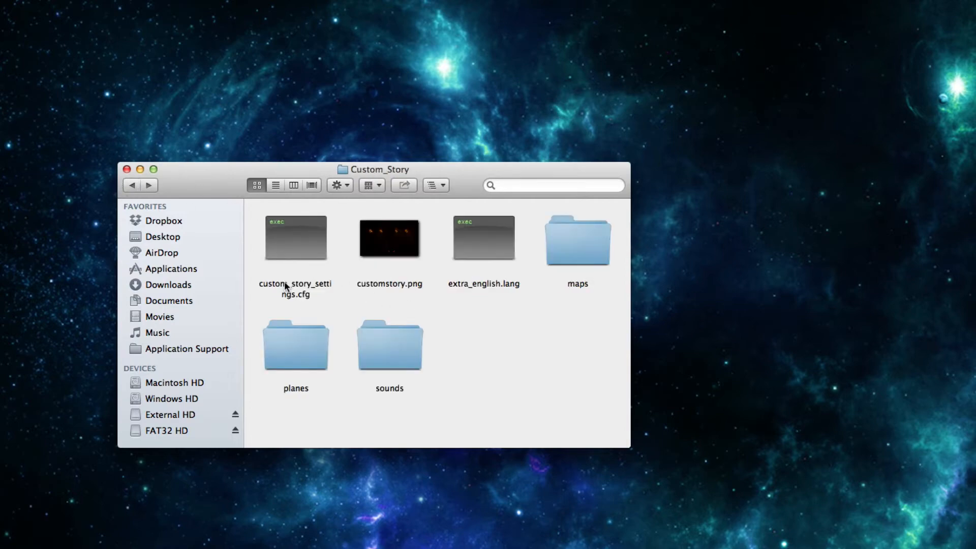
pyautogui.doubleClick(284, 246)
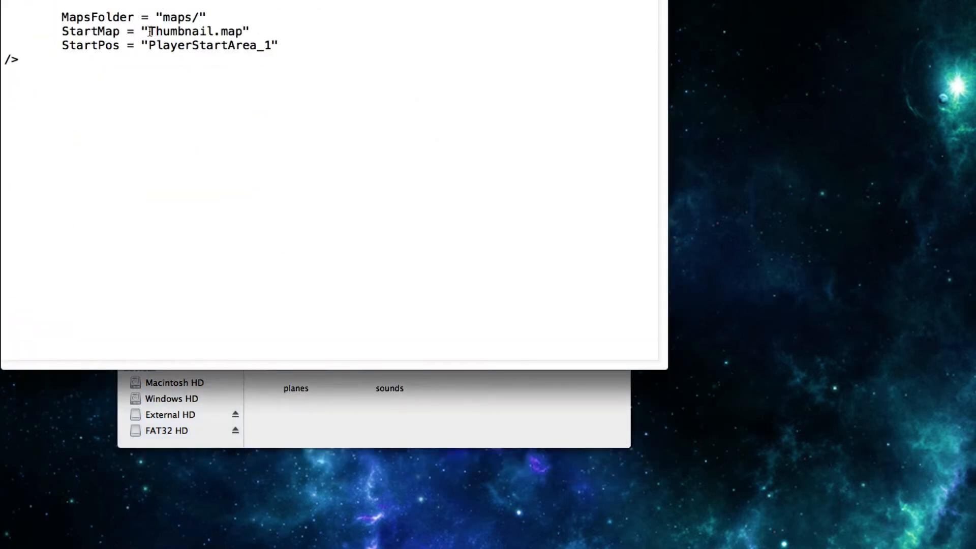
pyautogui.moveTo(148, 32); pyautogui.dragTo(211, 32)
pyautogui.write('map')
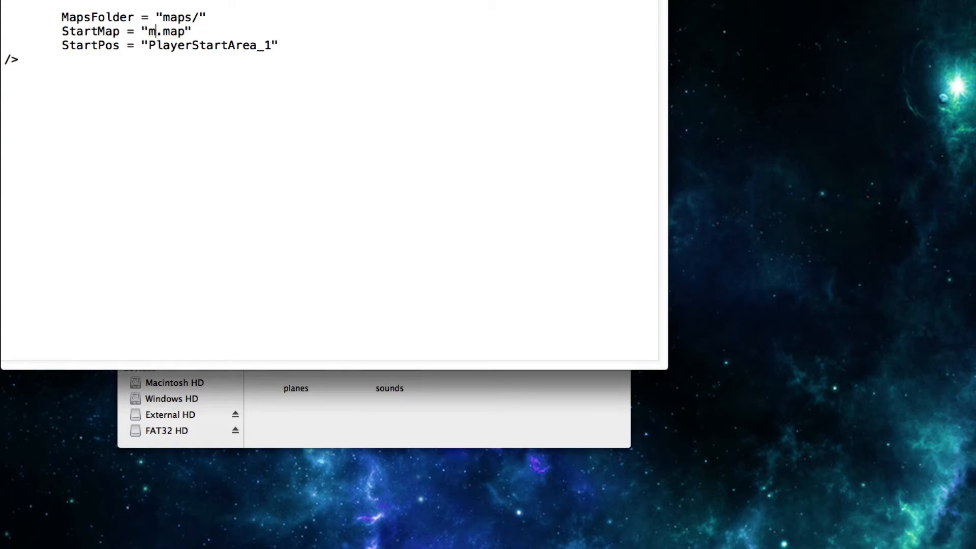
pyautogui.press('super+q')
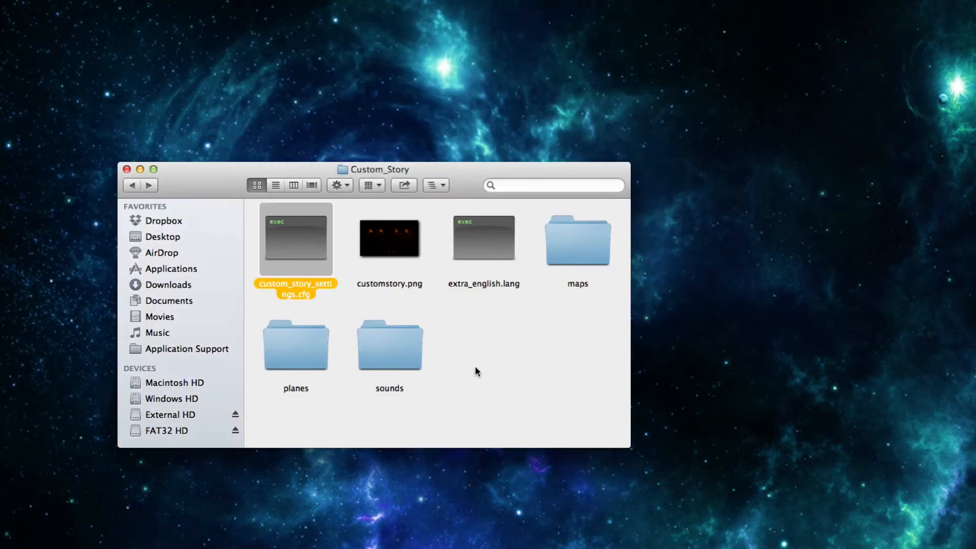
# - Launch Amnesia, start the Tutorial custom story and walk around the room to examine the concrete floor
pyautogui.click(476, 367)
pyautogui.press('F4')
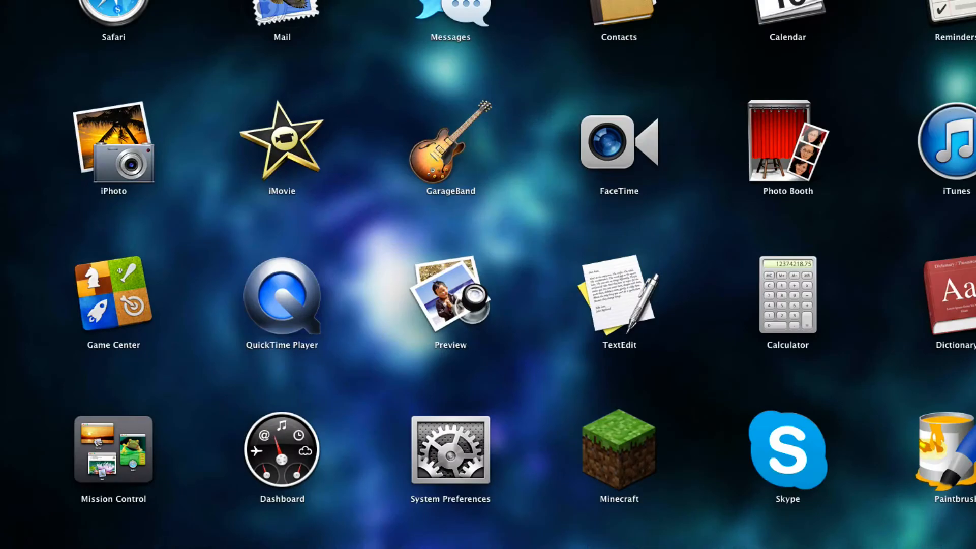
pyautogui.click(579, 422)
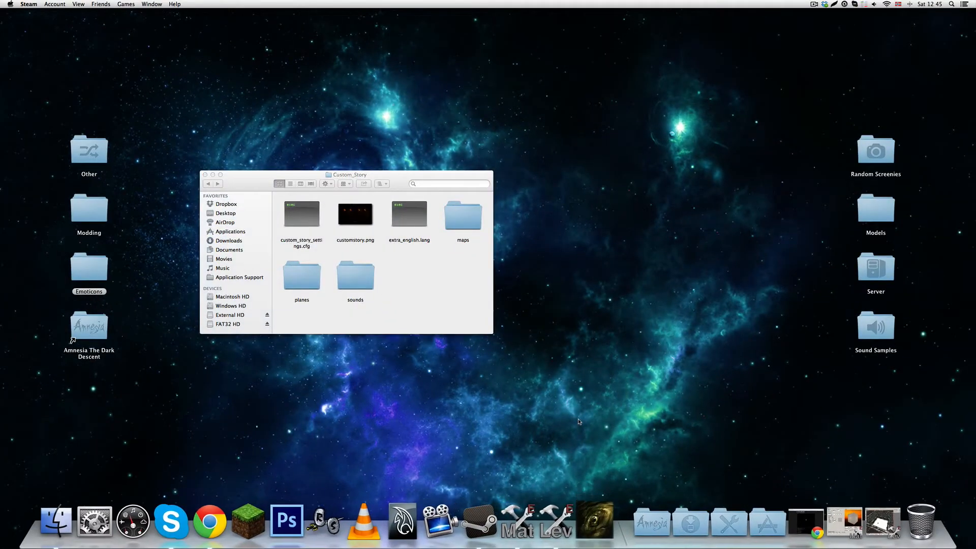
pyautogui.click(545, 381)
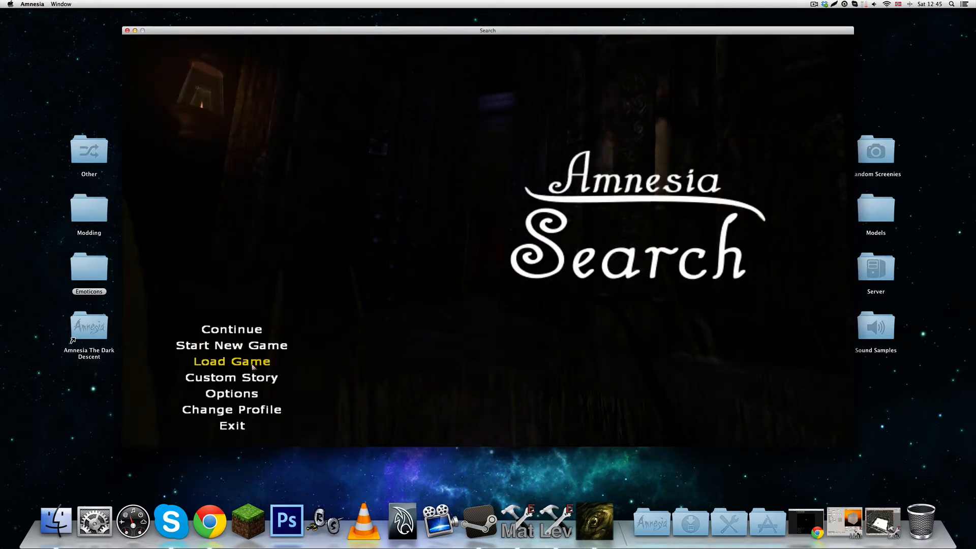
pyautogui.click(253, 377)
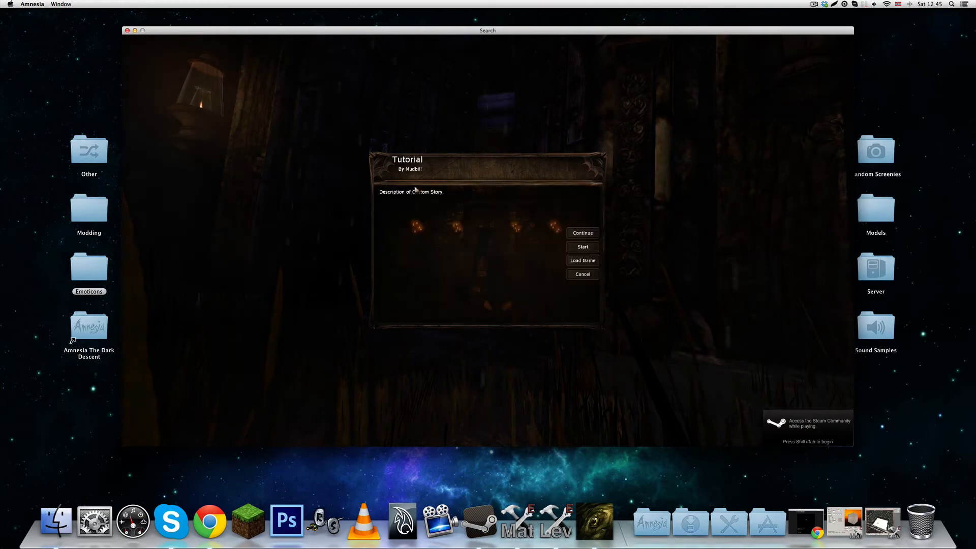
pyautogui.click(570, 247)
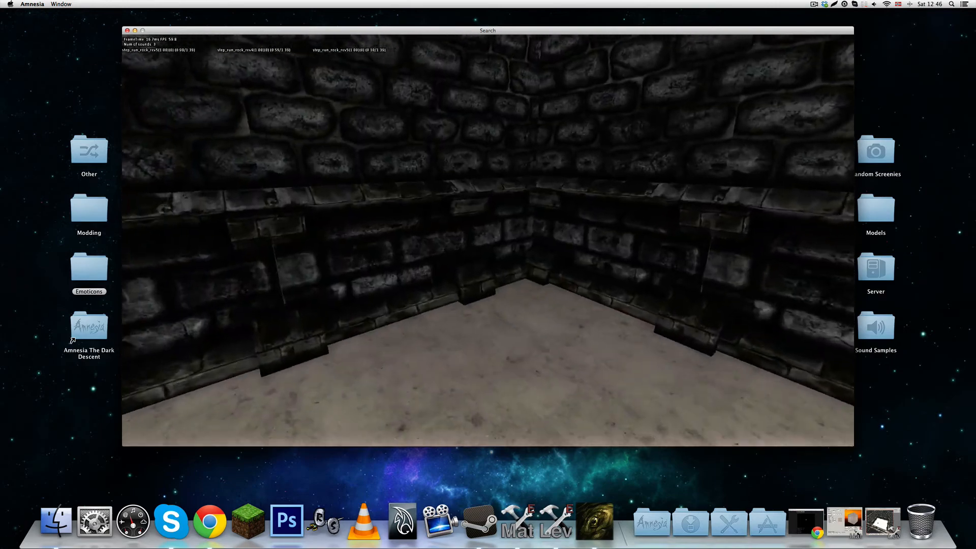
pyautogui.press('s')
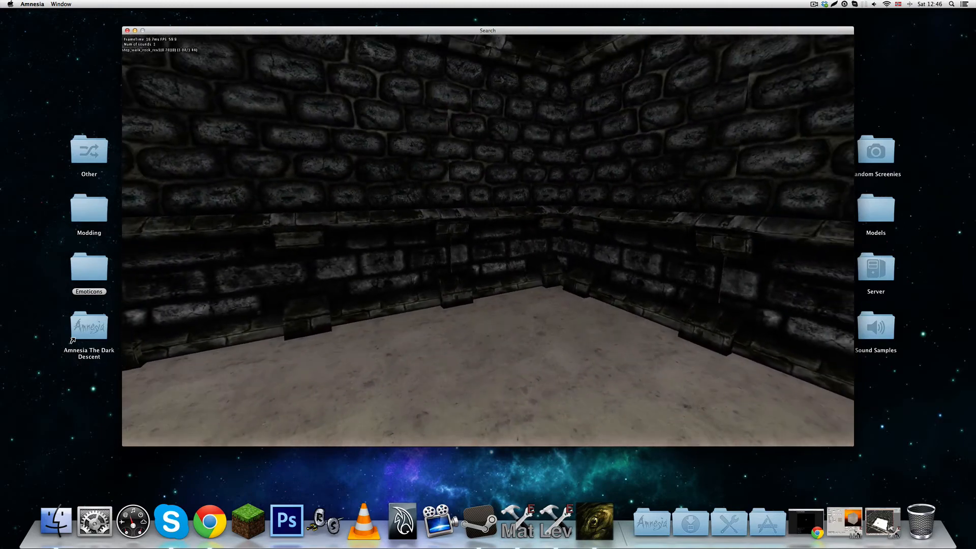
# - Exit to the main menu, quit Amnesia and close the Steam update news, bringing the Custom_Story folder window forward
pyautogui.press('Escape')
pyautogui.click(489, 279)
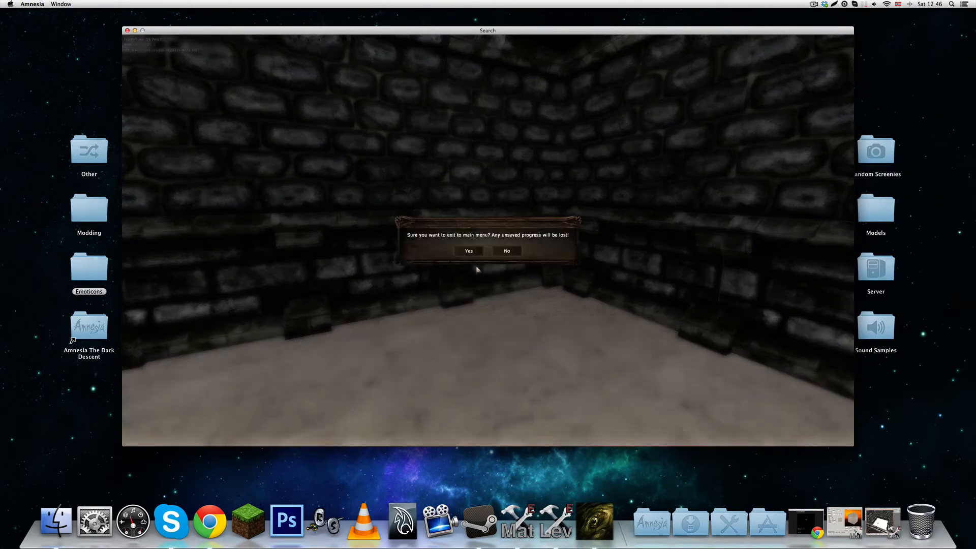
pyautogui.click(469, 251)
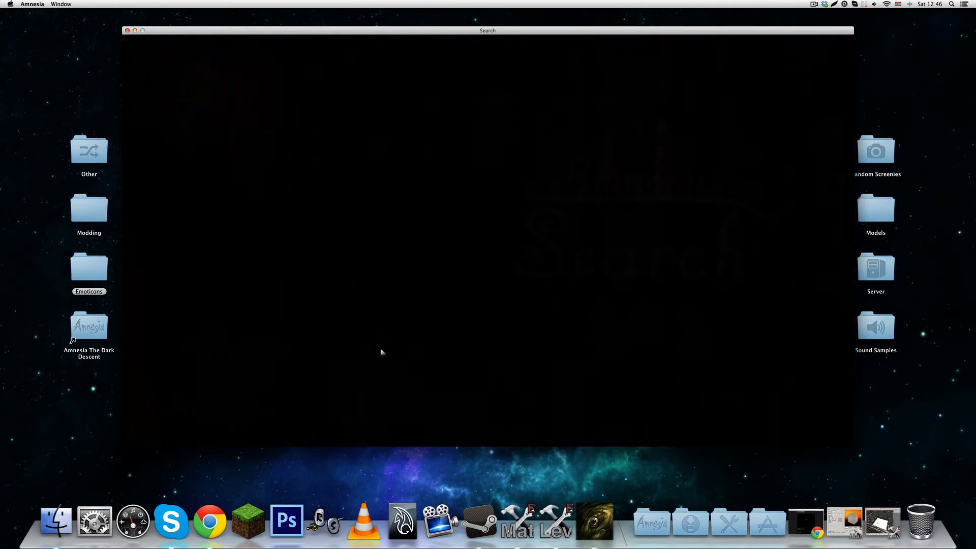
pyautogui.click(231, 425)
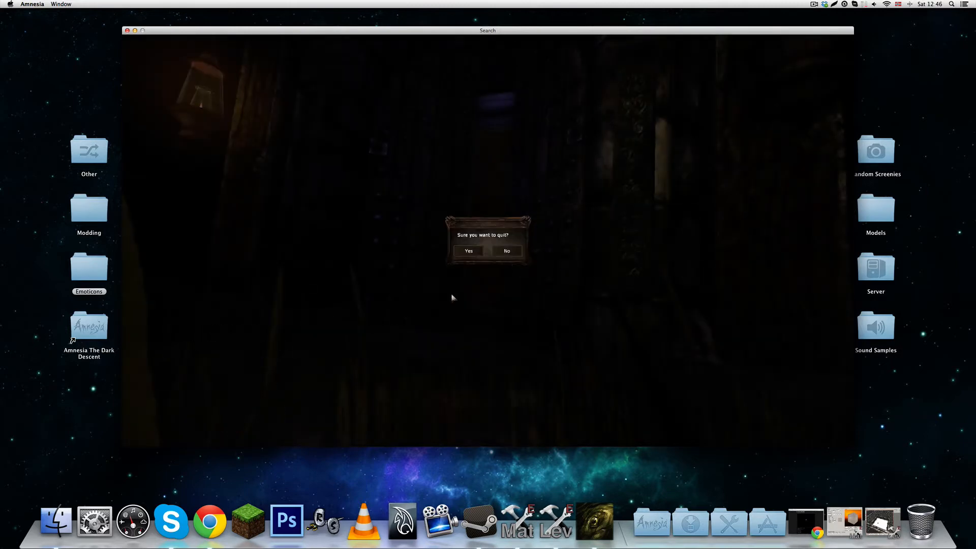
pyautogui.click(468, 251)
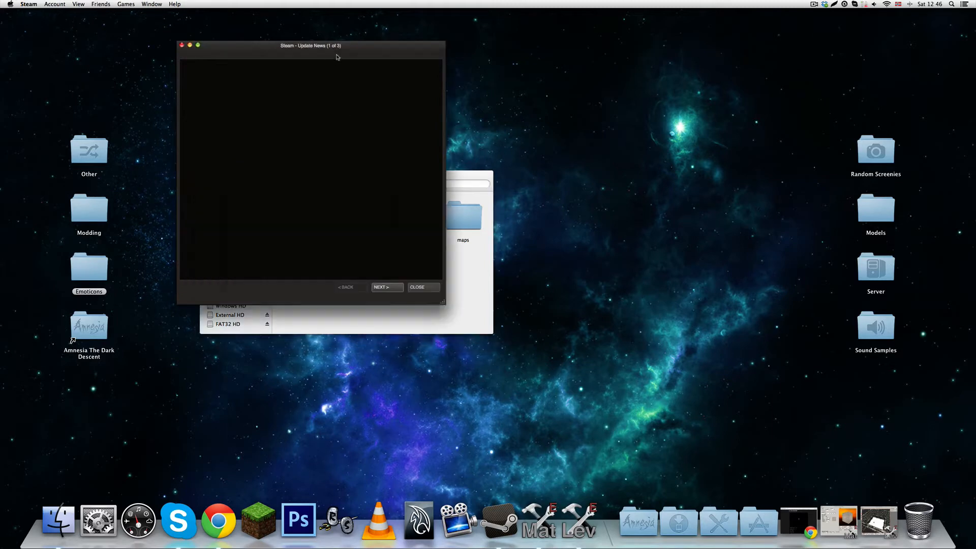
pyautogui.click(418, 288)
pyautogui.moveTo(391, 184); pyautogui.dragTo(420, 205)
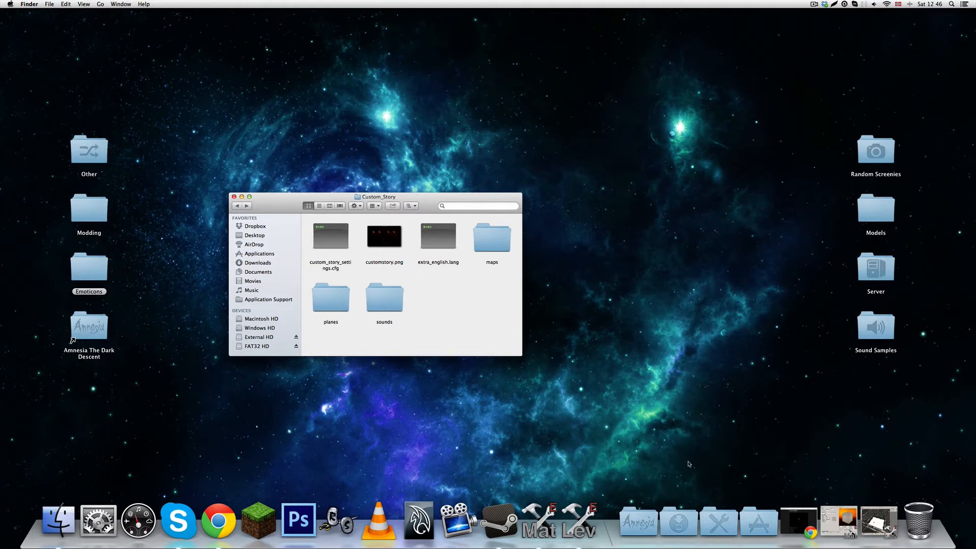
# - Launch CrazyBump and arrange its window beside the Custom_Story folder window
pyautogui.click(758, 521)
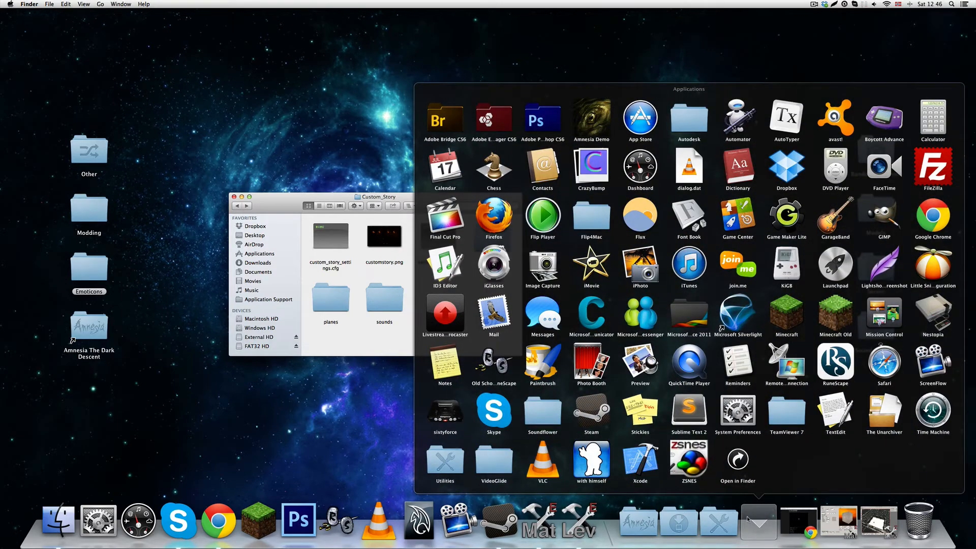
pyautogui.click(597, 159)
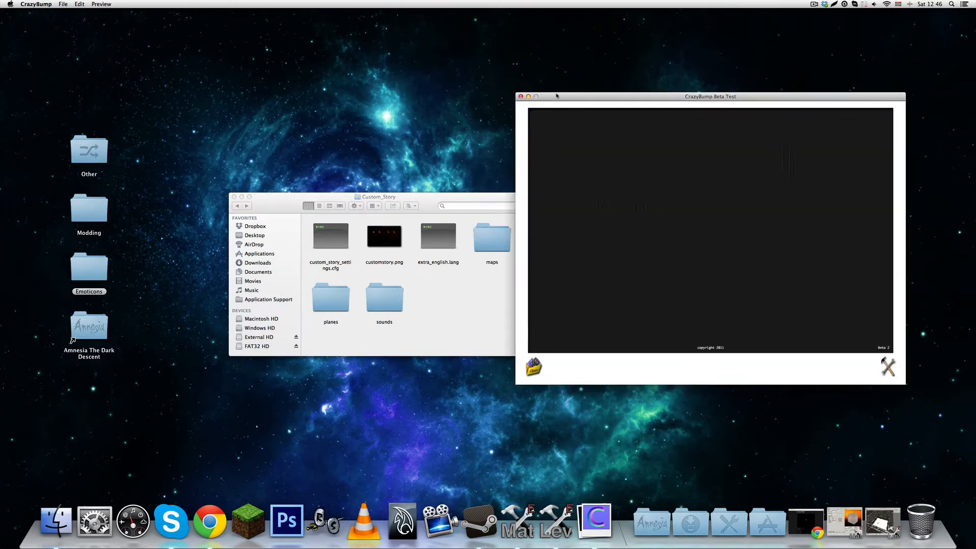
pyautogui.moveTo(557, 96)
pyautogui.mouseDown()
pyautogui.moveTo(547, 124)
pyautogui.moveTo(523, 130)
pyautogui.mouseUp()
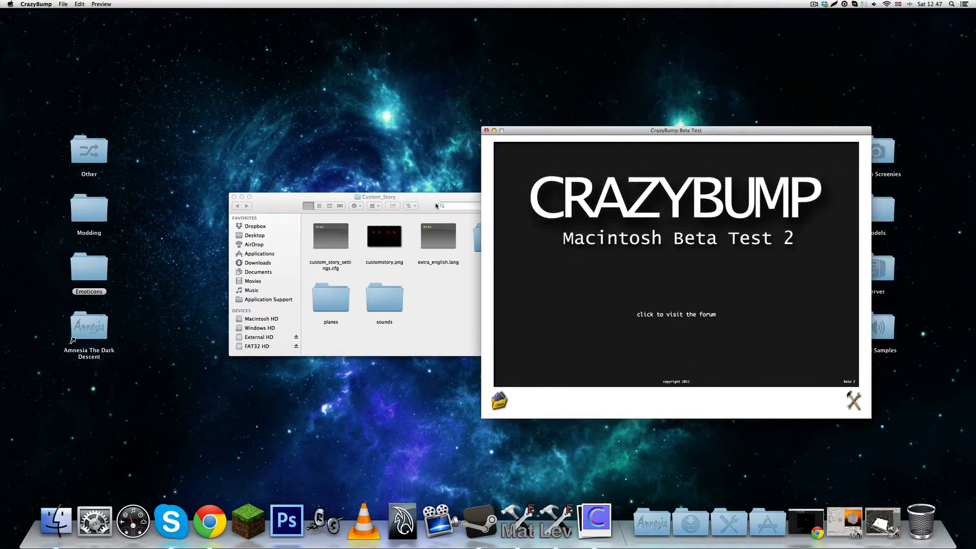
pyautogui.moveTo(436, 206); pyautogui.dragTo(378, 195)
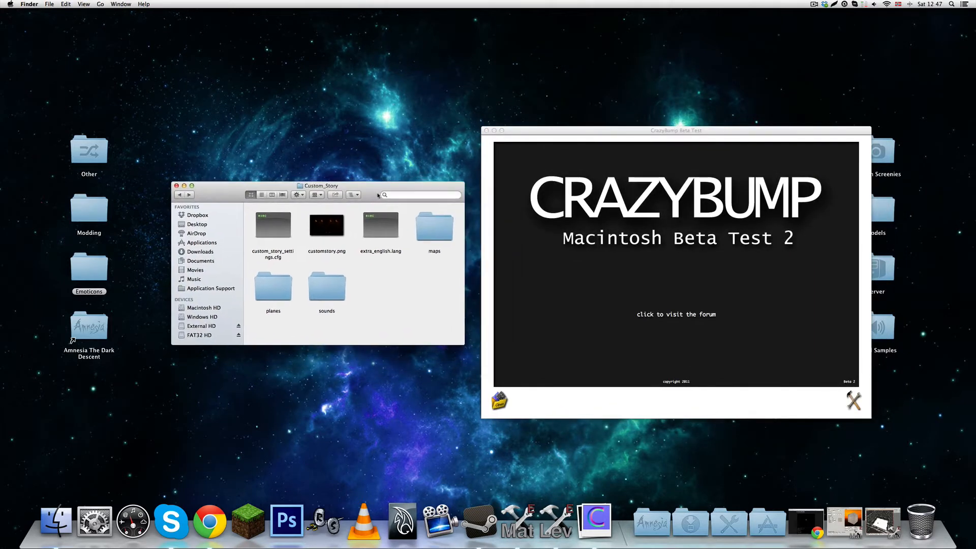
pyautogui.doubleClick(543, 133)
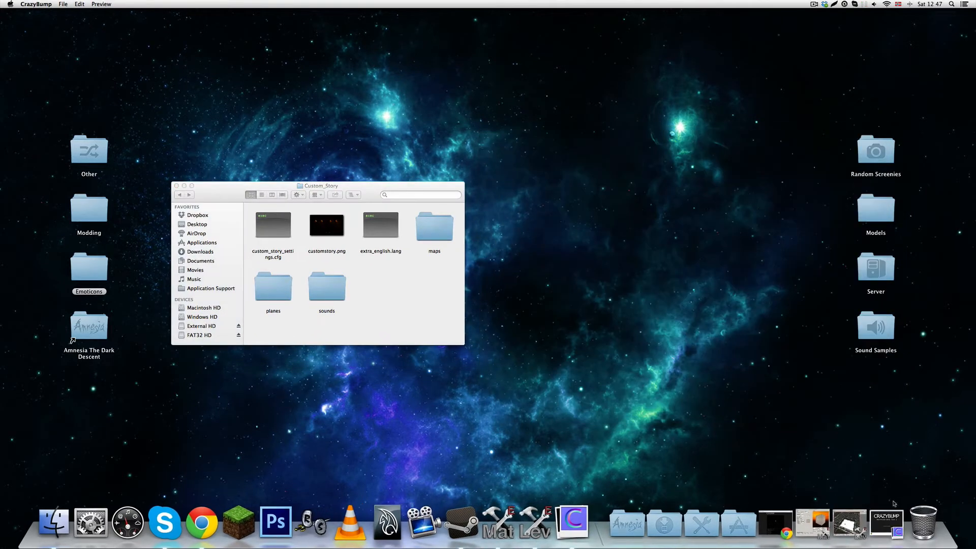
pyautogui.click(894, 521)
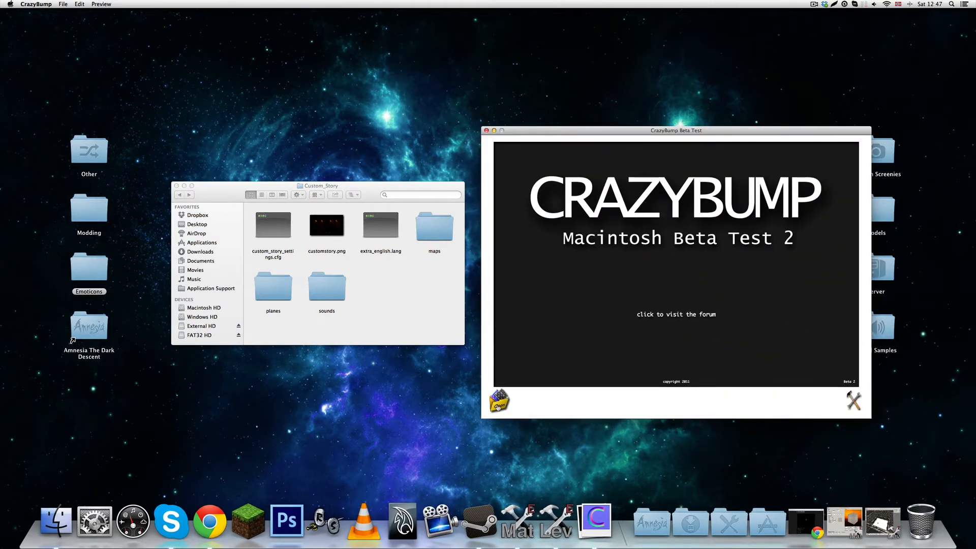
# - Copy concrete.png from Custom_Story's planes folder to the desktop and move the folder window aside
pyautogui.doubleClick(271, 286)
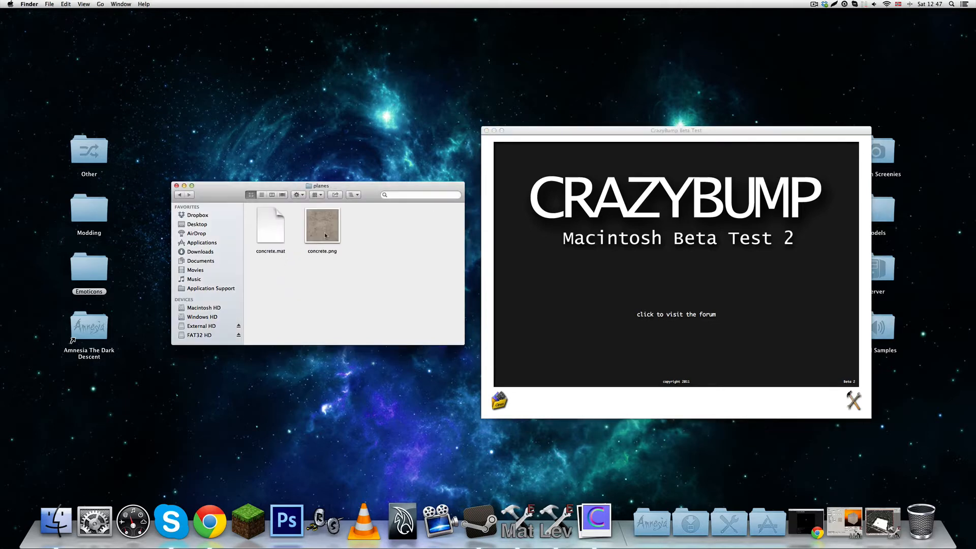
pyautogui.moveTo(325, 236); pyautogui.dragTo(390, 408)
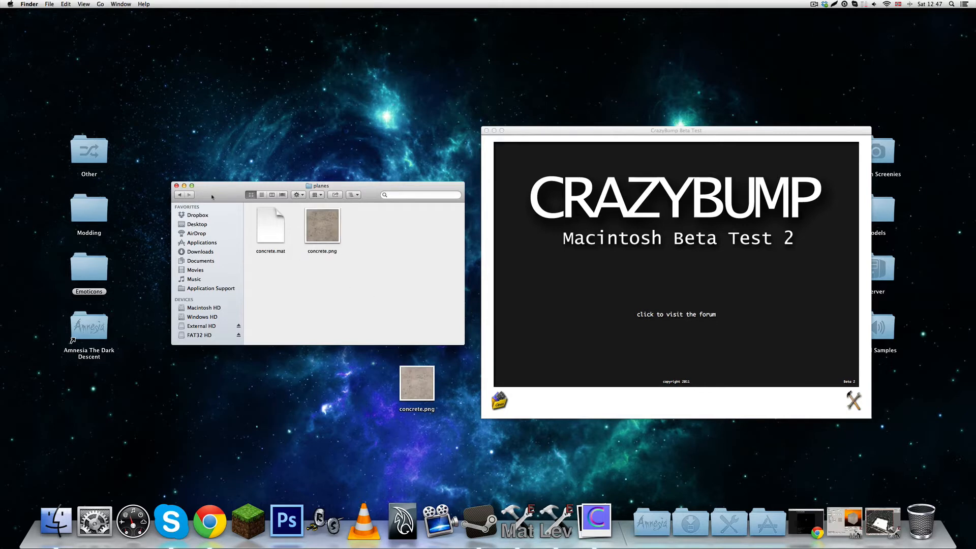
pyautogui.moveTo(222, 194); pyautogui.dragTo(195, 180)
pyautogui.click(417, 384)
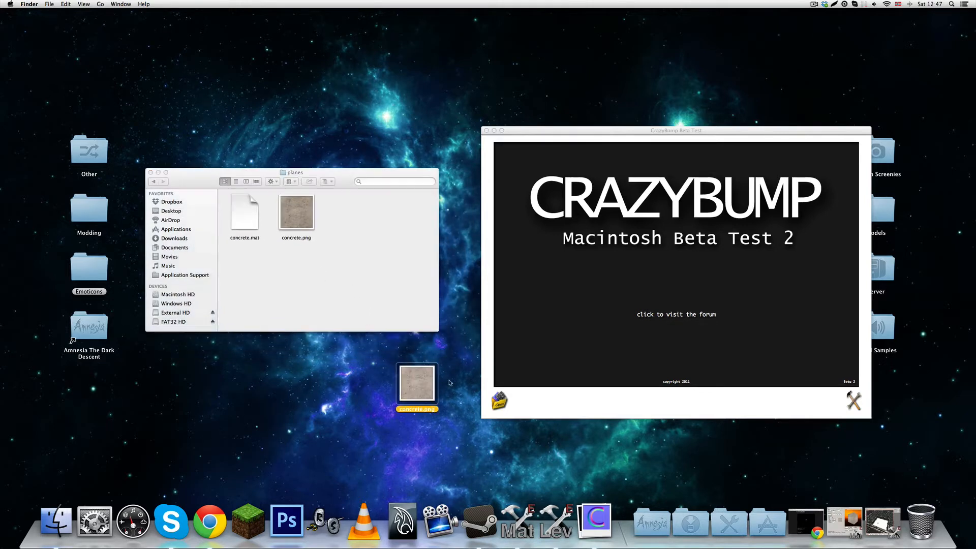
# - Open concrete.png from the Desktop in CrazyBump as a photograph, enlarging the file dialog along the way
pyautogui.click(541, 409)
pyautogui.click(501, 408)
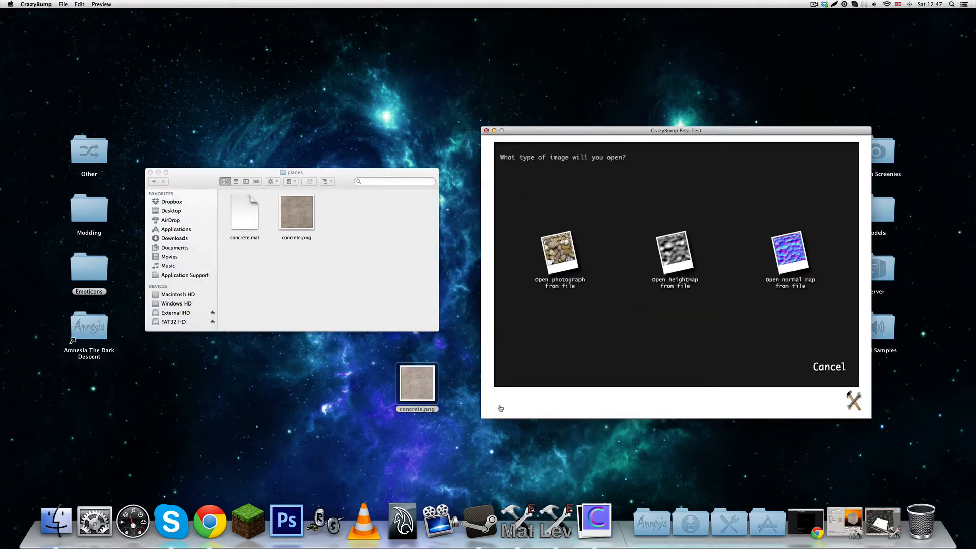
pyautogui.click(559, 257)
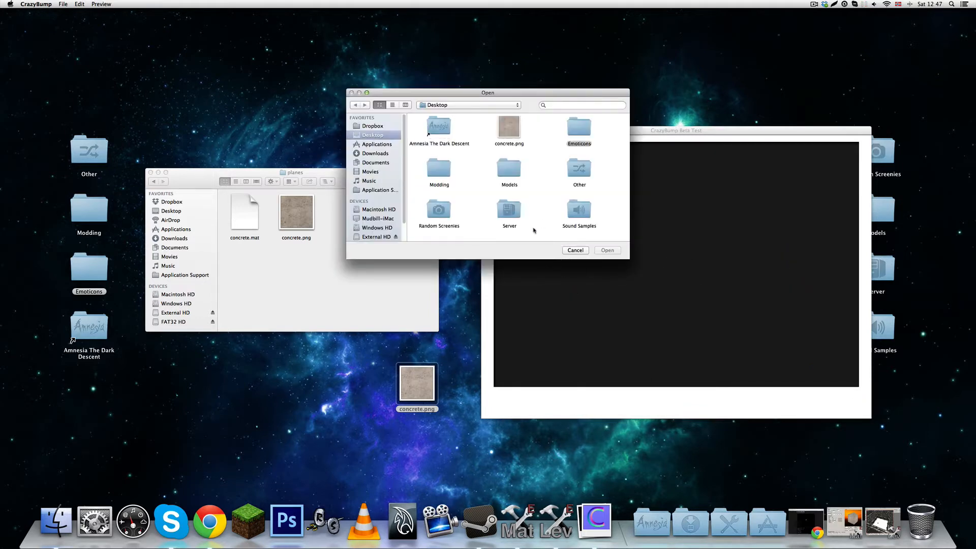
pyautogui.click(504, 133)
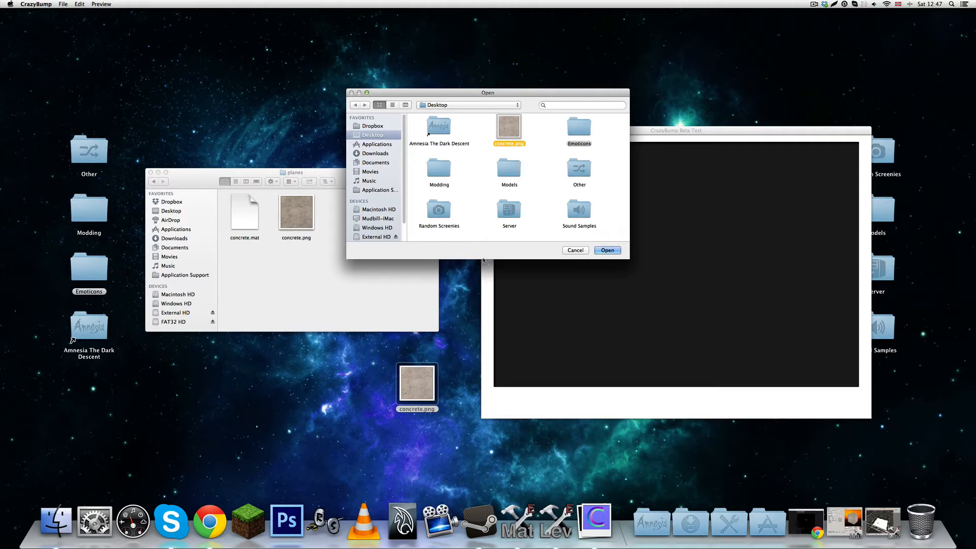
pyautogui.moveTo(484, 260); pyautogui.dragTo(483, 284)
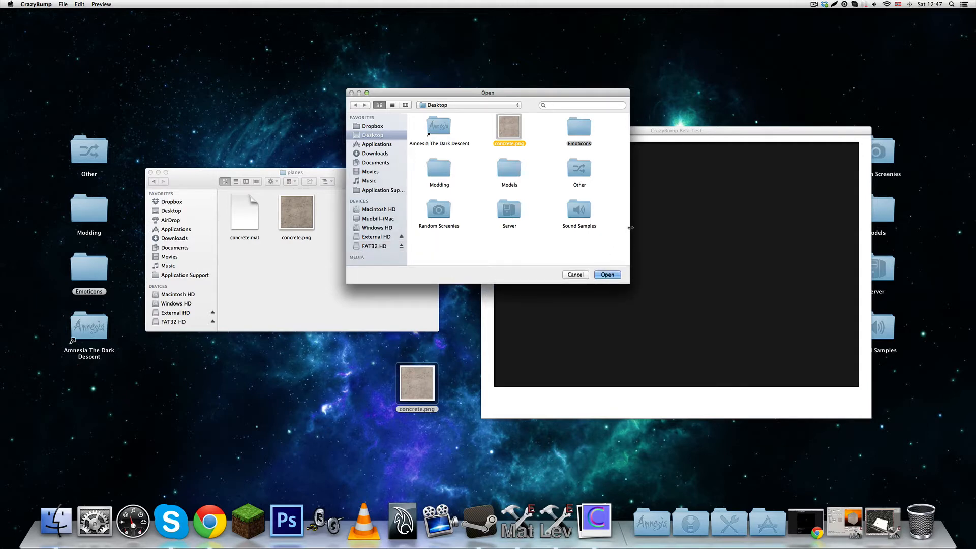
pyautogui.moveTo(631, 228); pyautogui.dragTo(689, 227)
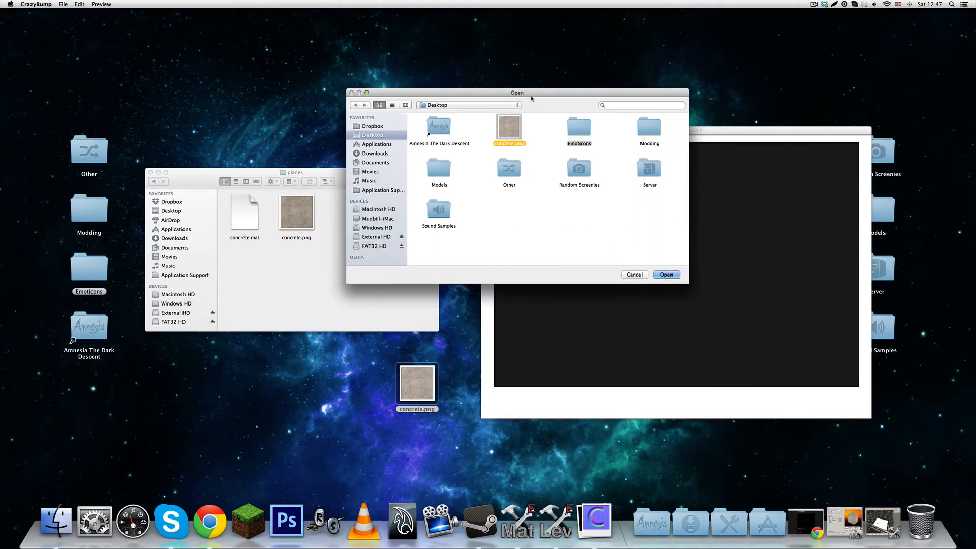
pyautogui.click(664, 276)
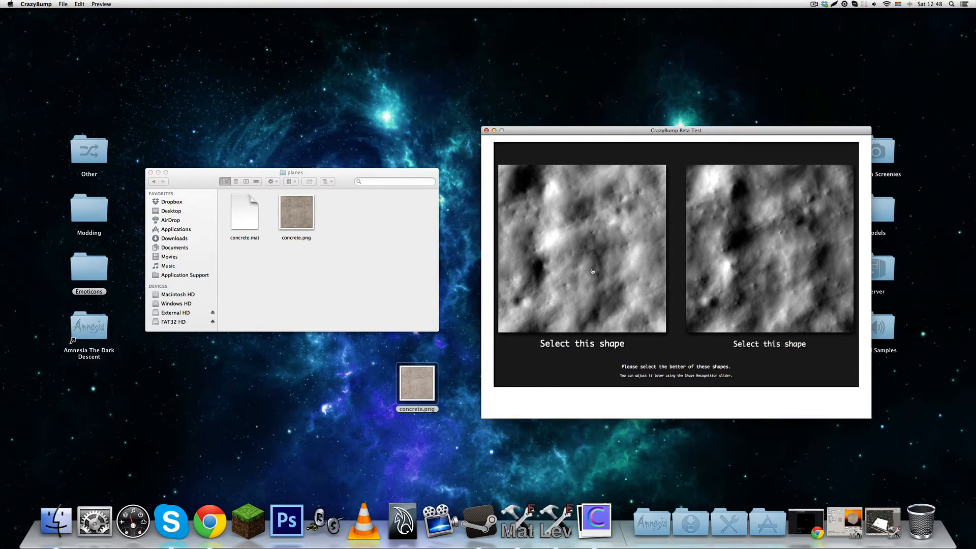
# - Choose the first of the two suggested shapes for the concrete texture and reposition the 3D Preview window
pyautogui.click(558, 245)
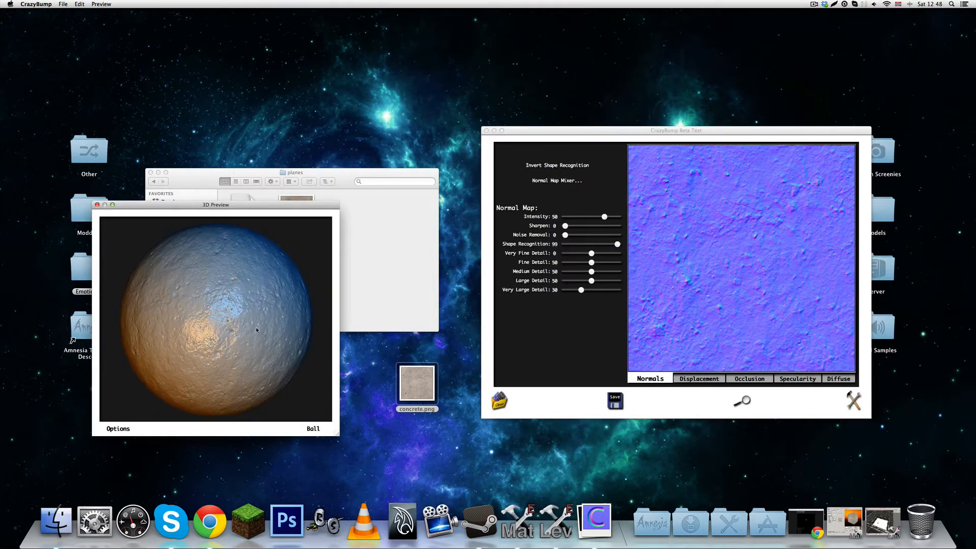
pyautogui.moveTo(211, 205); pyautogui.dragTo(308, 158)
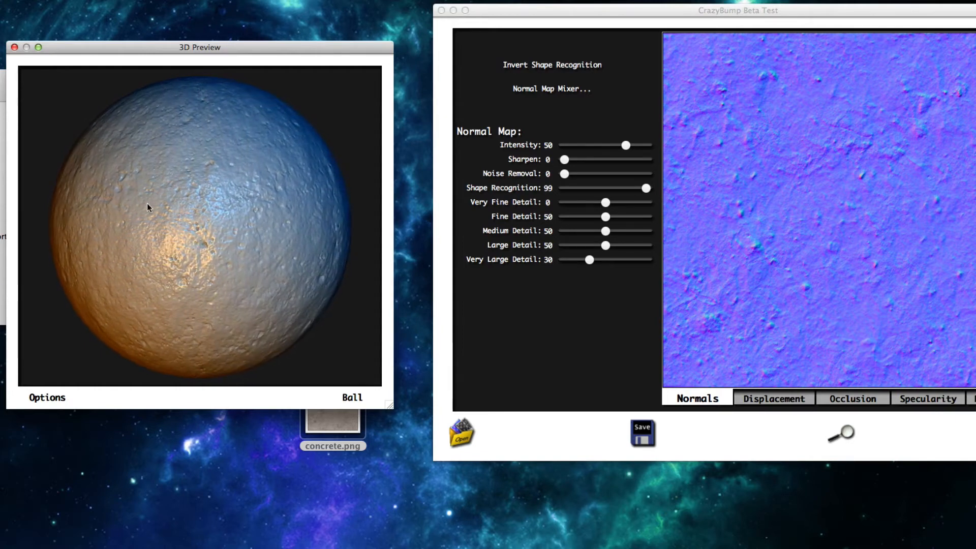
# - Turn off Colored Lights in the 3D Preview, switch its model from Ball to Box, and rotate the cube to inspect the surface
pyautogui.click(48, 404)
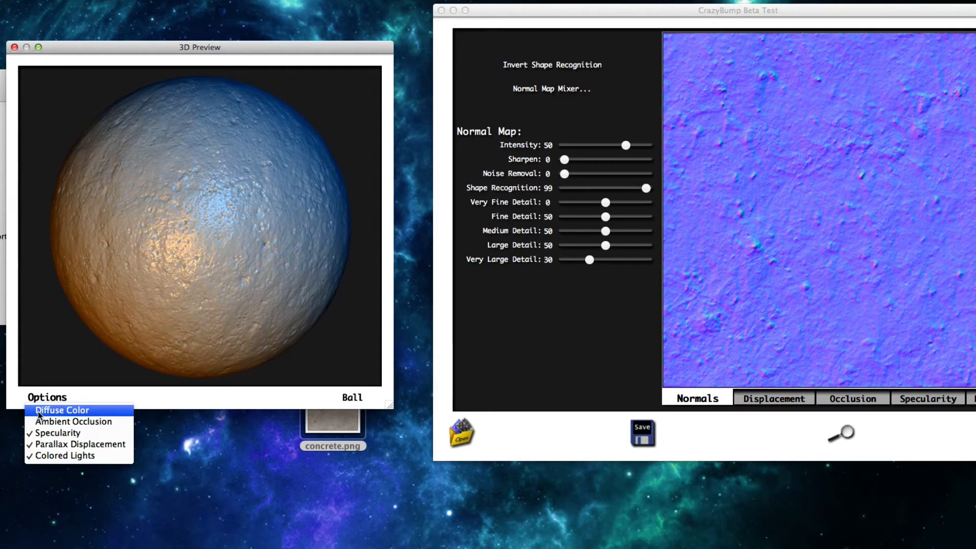
pyautogui.click(45, 454)
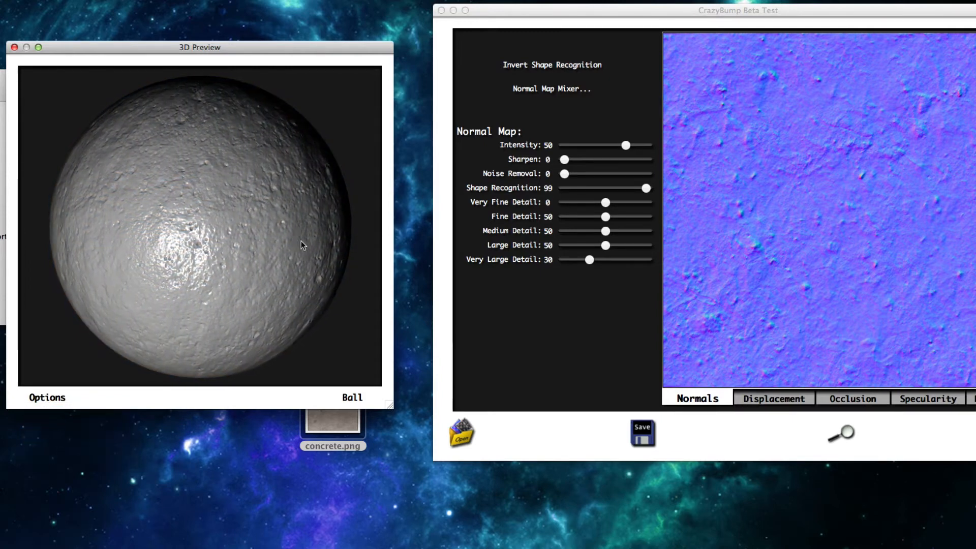
pyautogui.click(352, 396)
pyautogui.click(358, 433)
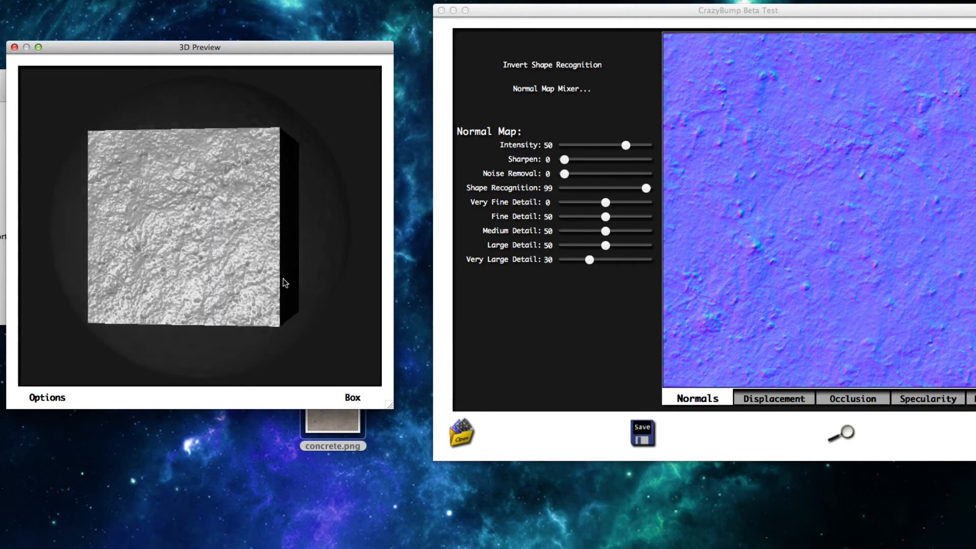
pyautogui.moveTo(286, 284); pyautogui.dragTo(215, 334)
pyautogui.click(552, 12)
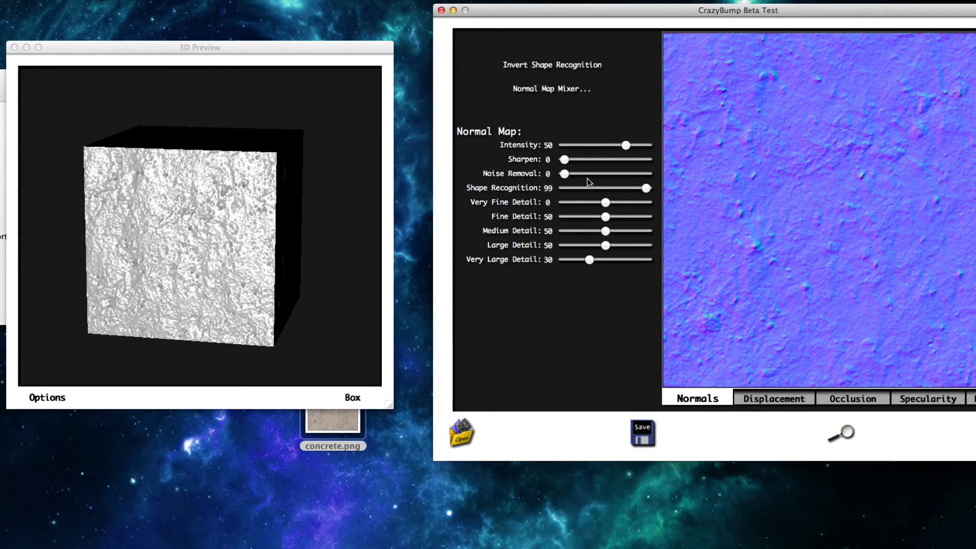
pyautogui.moveTo(231, 187); pyautogui.dragTo(223, 207)
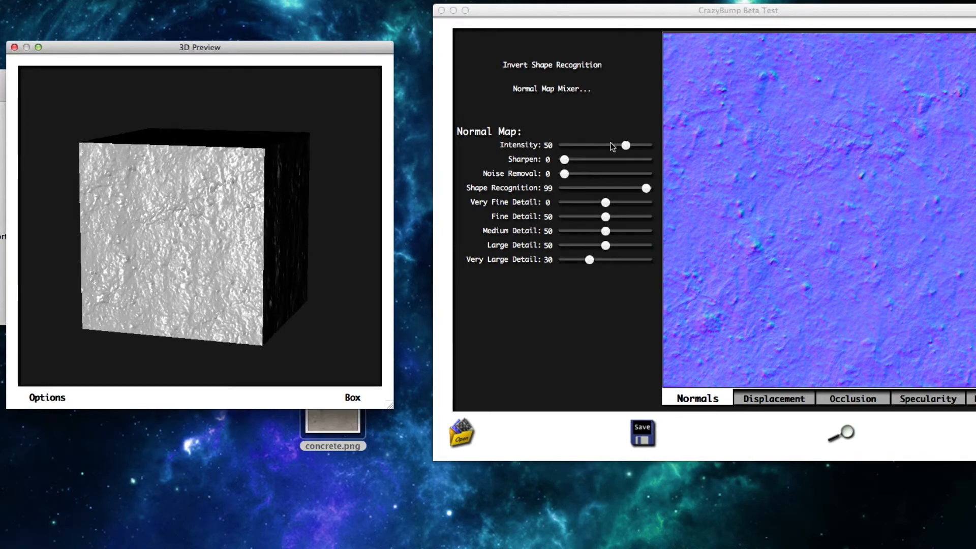
# - Try the normal map Intensity at -99 and rotate the preview cube to judge the relief
pyautogui.moveTo(623, 148); pyautogui.dragTo(664, 148)
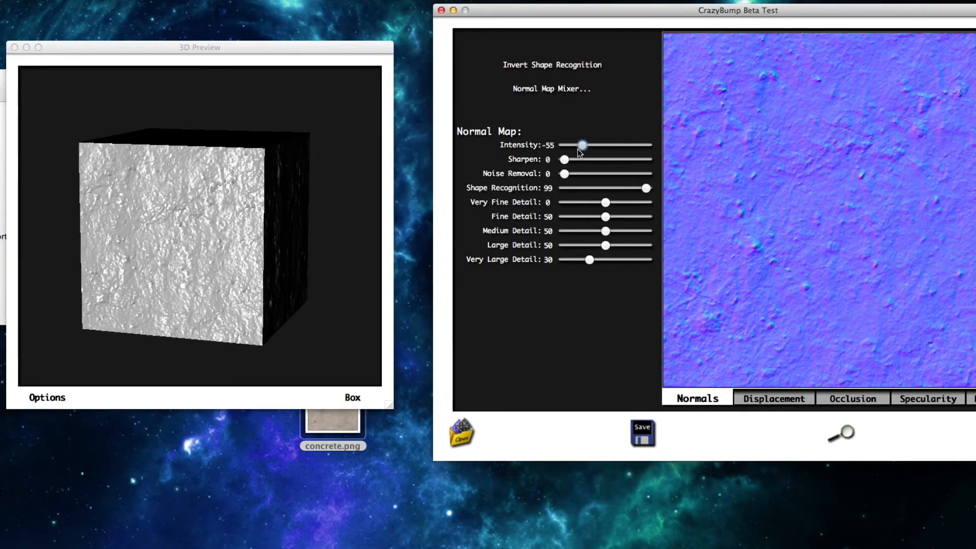
pyautogui.moveTo(578, 148); pyautogui.dragTo(563, 148)
pyautogui.moveTo(252, 242); pyautogui.dragTo(263, 293)
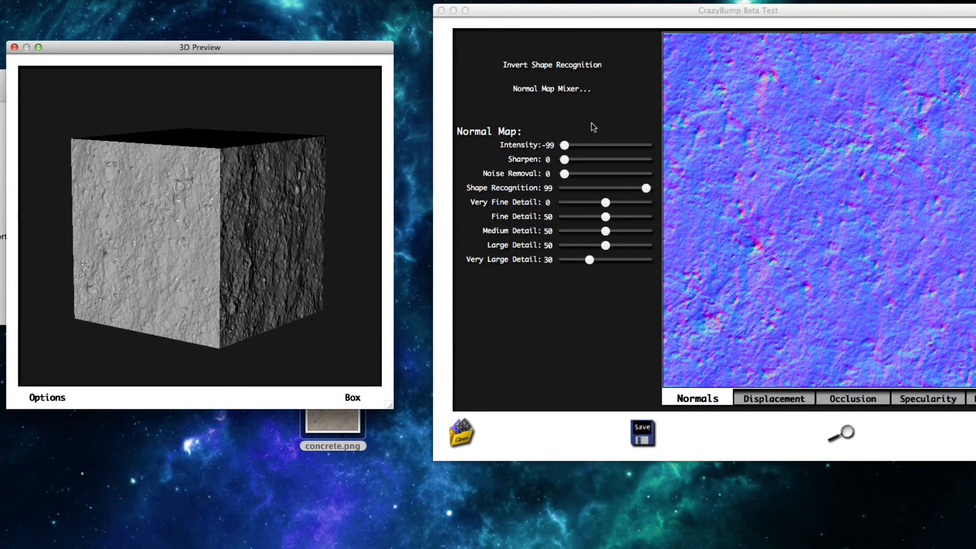
# - Set the normal map's Intensity to 38 and Very Fine Detail to 1, checking the relief on the preview cube
pyautogui.moveTo(565, 146)
pyautogui.mouseDown()
pyautogui.moveTo(670, 146)
pyautogui.moveTo(621, 151)
pyautogui.mouseUp()
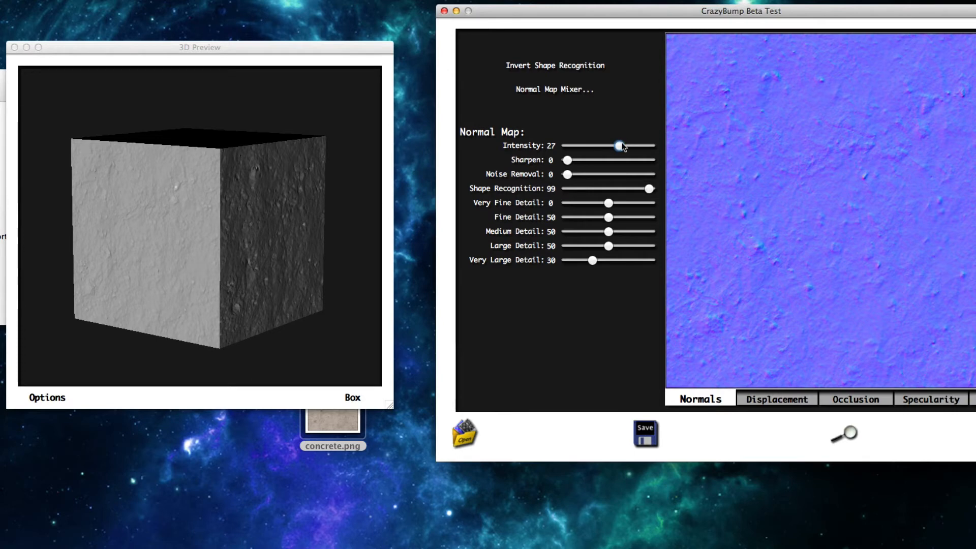
pyautogui.moveTo(619, 147); pyautogui.dragTo(625, 149)
pyautogui.moveTo(228, 244); pyautogui.dragTo(415, 202)
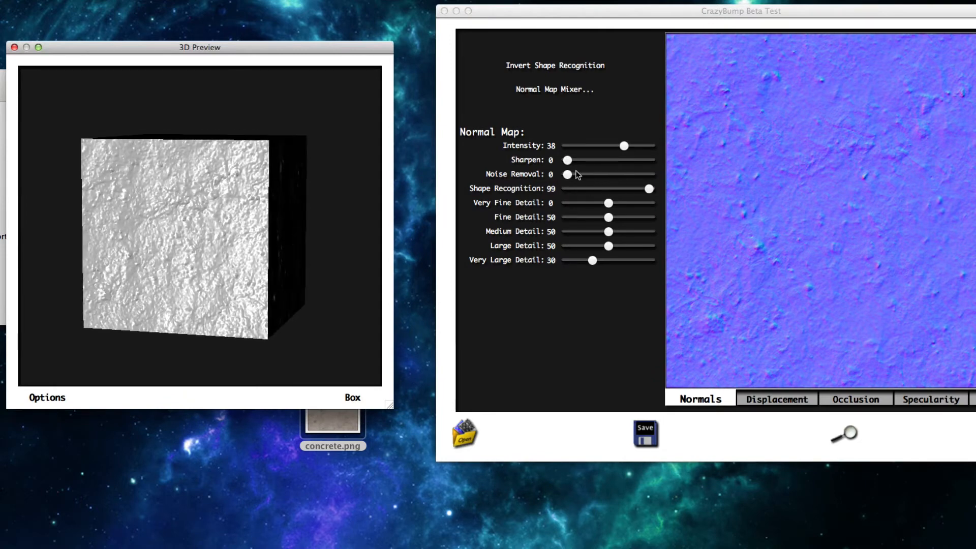
pyautogui.moveTo(567, 161)
pyautogui.mouseDown()
pyautogui.moveTo(626, 161)
pyautogui.moveTo(568, 178)
pyautogui.moveTo(650, 175)
pyautogui.moveTo(567, 177)
pyautogui.mouseUp()
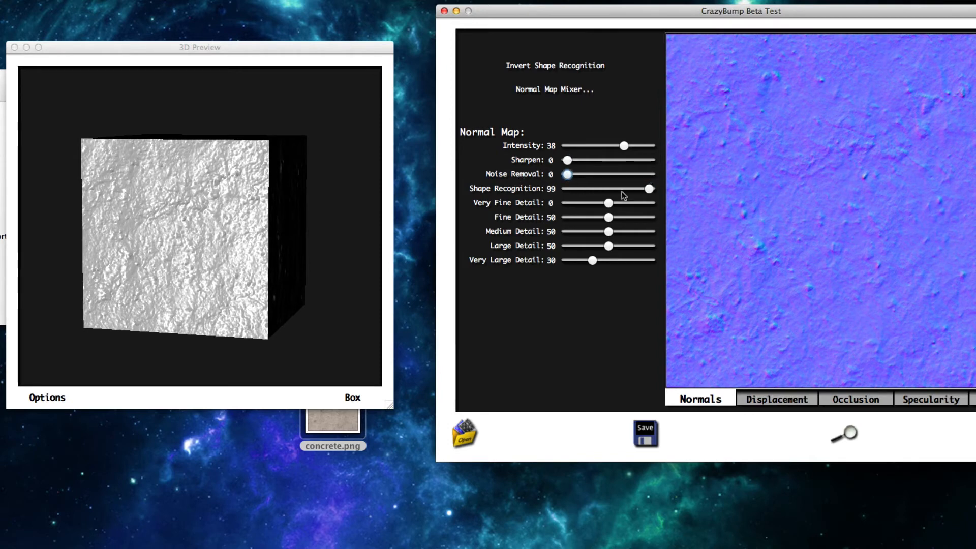
pyautogui.moveTo(650, 189); pyautogui.dragTo(610, 204)
# - Try Very Large Detail at 97 and 0 while rotating the preview cube, and set it back to 30
pyautogui.moveTo(594, 261); pyautogui.dragTo(648, 261)
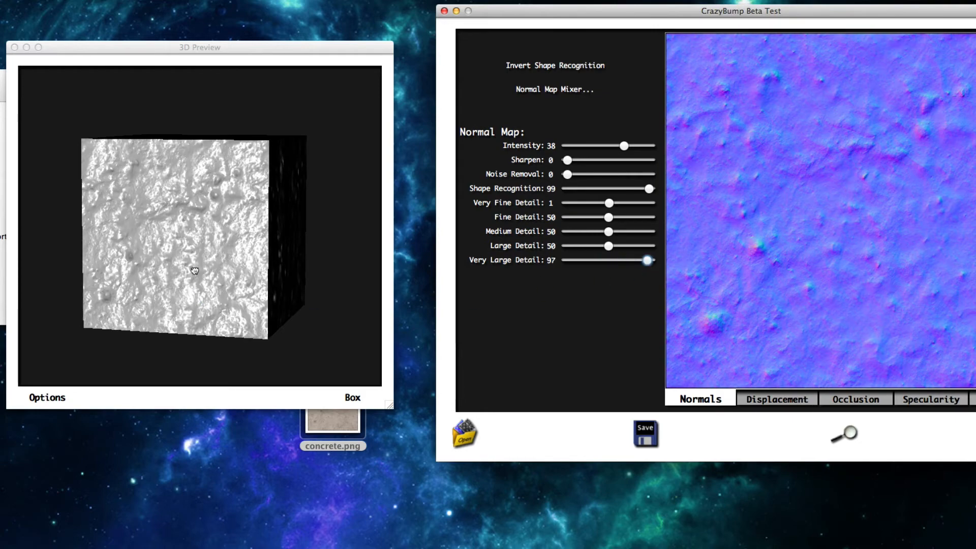
pyautogui.moveTo(192, 287); pyautogui.dragTo(198, 261)
pyautogui.moveTo(649, 260); pyautogui.dragTo(565, 261)
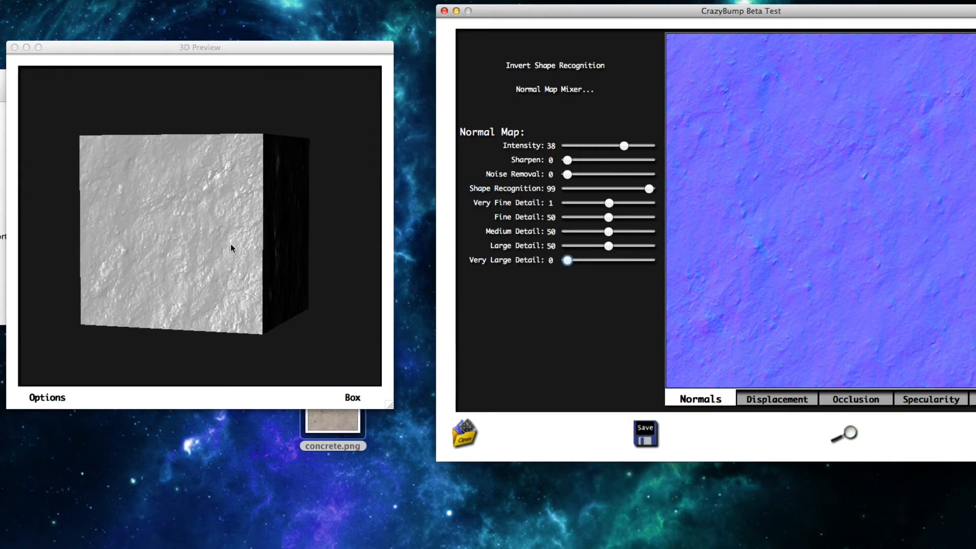
pyautogui.moveTo(230, 243); pyautogui.dragTo(260, 242)
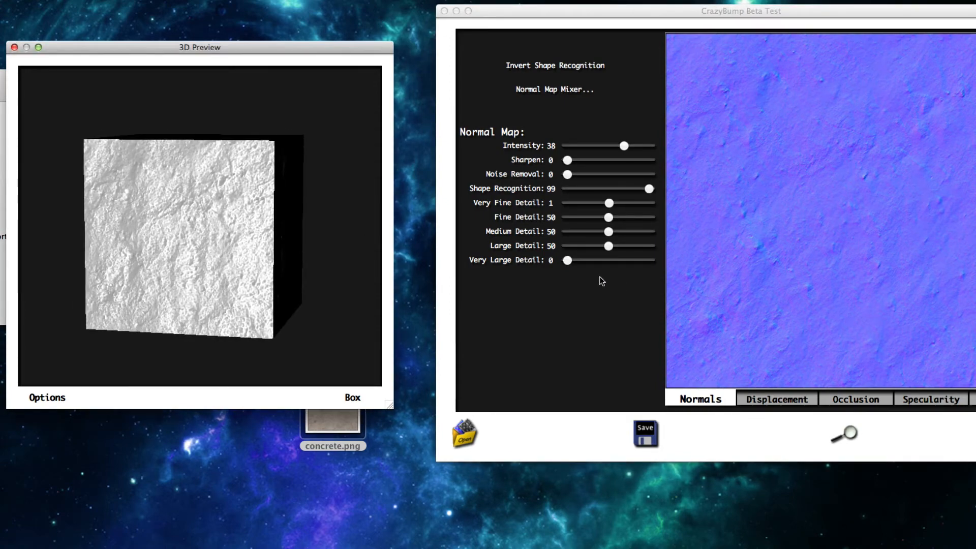
pyautogui.click(572, 264)
pyautogui.moveTo(572, 264); pyautogui.dragTo(593, 264)
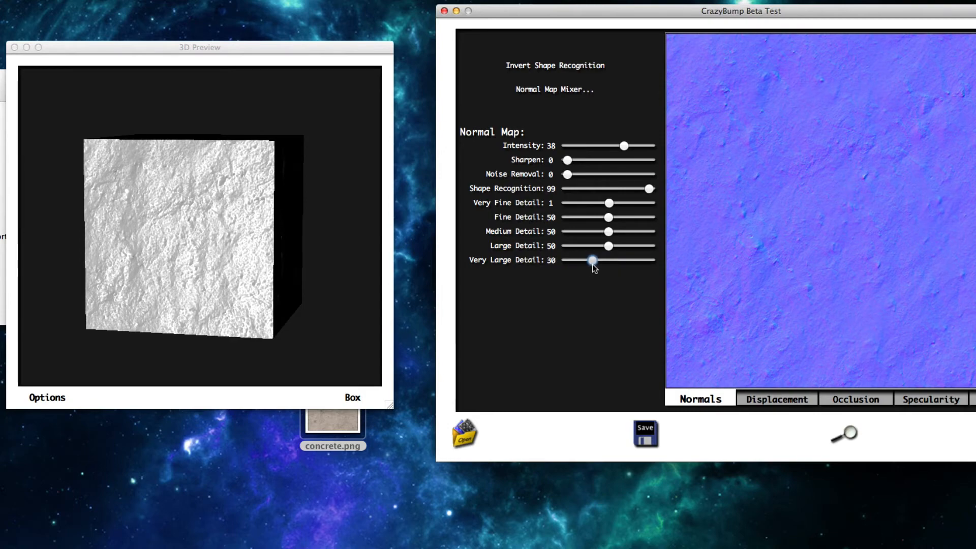
pyautogui.moveTo(294, 260); pyautogui.dragTo(214, 231)
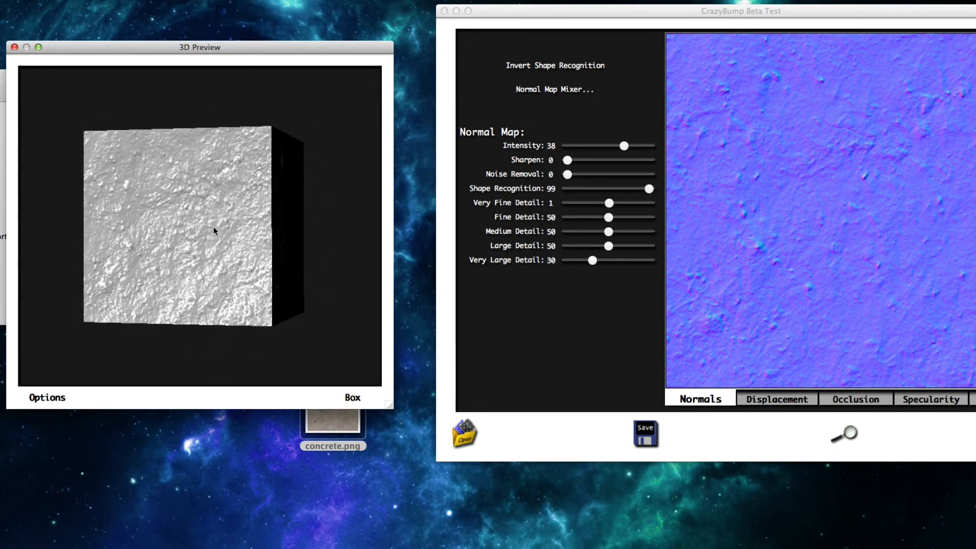
# - Save the normals to a file named concrete_nrm on the Desktop
pyautogui.click(647, 429)
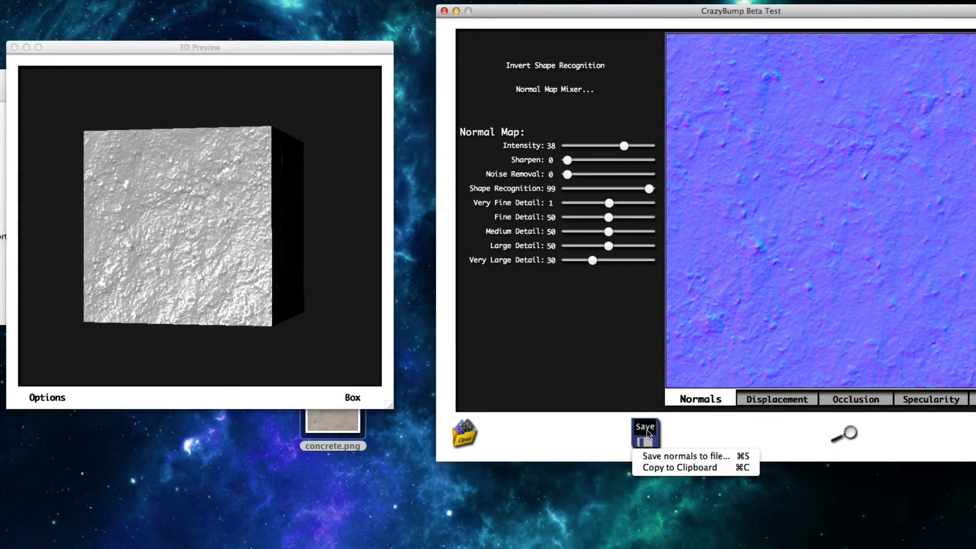
pyautogui.click(646, 456)
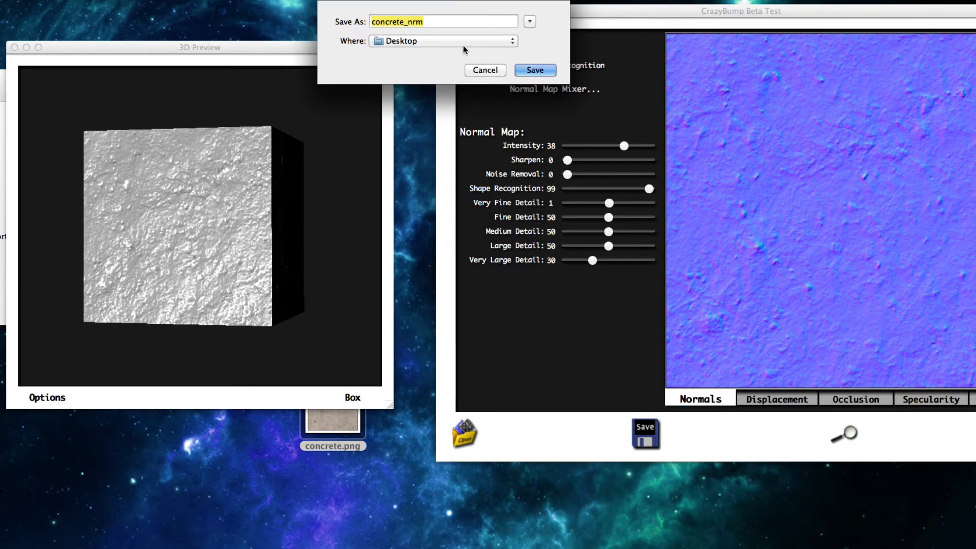
pyautogui.click(439, 23)
pyautogui.moveTo(426, 21); pyautogui.dragTo(347, 16)
pyautogui.click(431, 22)
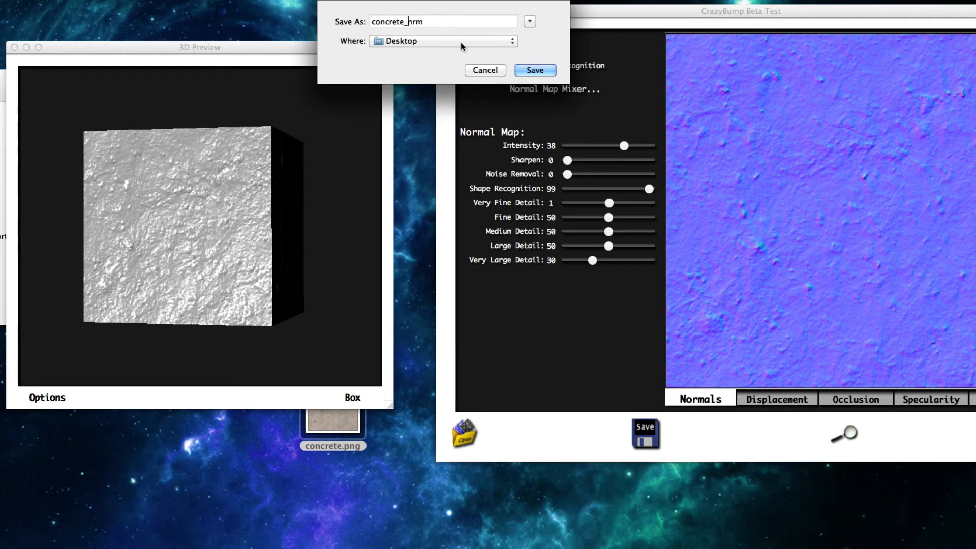
pyautogui.click(535, 70)
# - Shift the main CrazyBump window slightly and place concrete_nrm.png directly below concrete.png on the desktop
pyautogui.moveTo(583, 13); pyautogui.dragTo(554, 20)
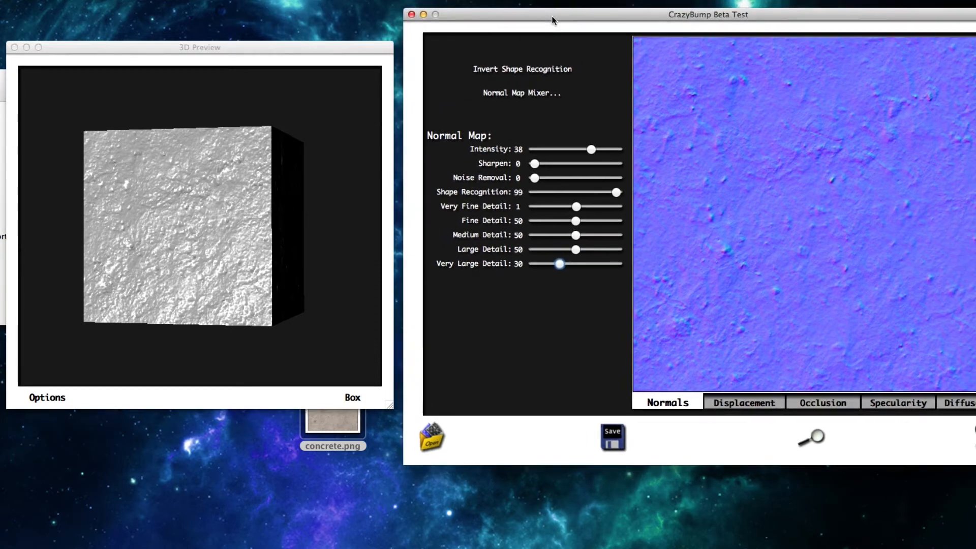
pyautogui.click(424, 530)
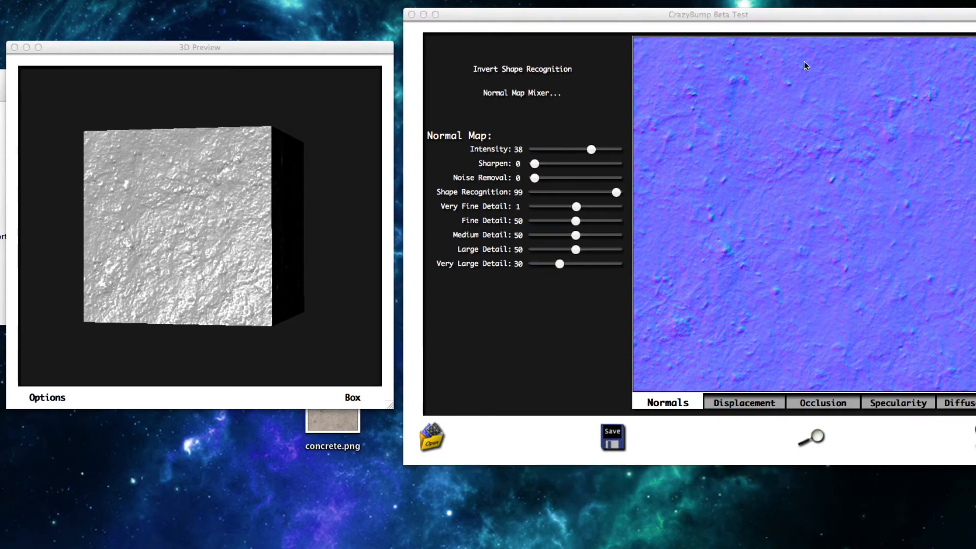
pyautogui.moveTo(762, 152); pyautogui.dragTo(343, 427)
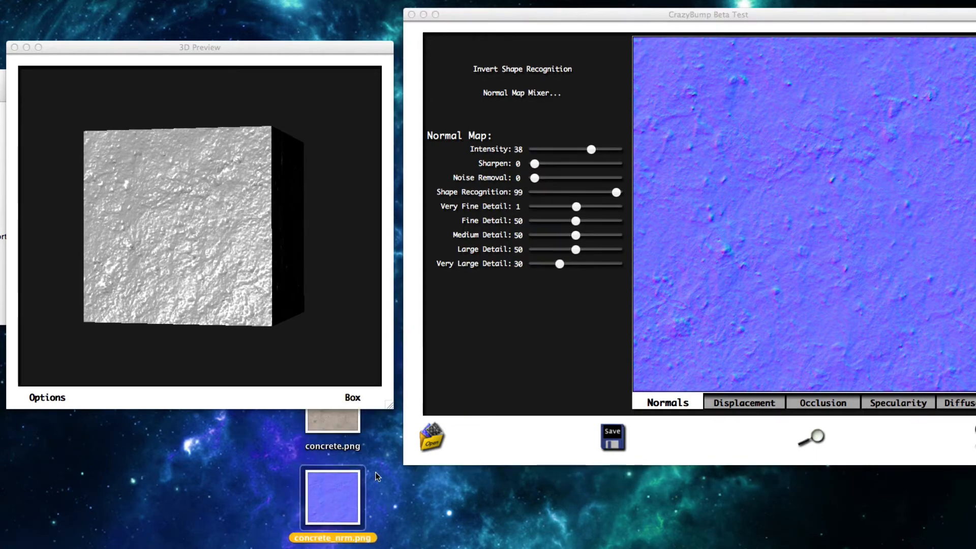
# - Preview concrete.png and concrete_nrm.png alternately in Quick Look to compare the texture with its normal map
pyautogui.click(344, 426)
pyautogui.press('space')
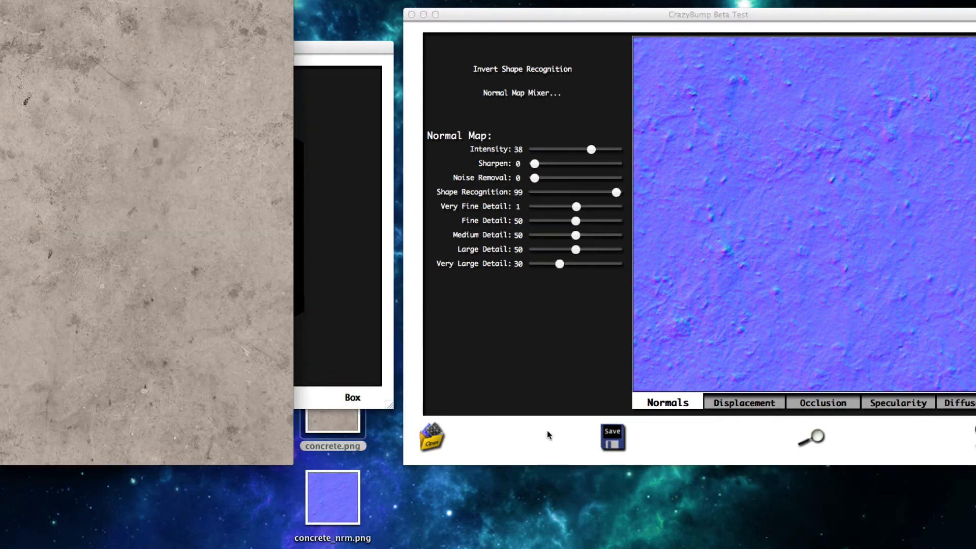
pyautogui.press('space')
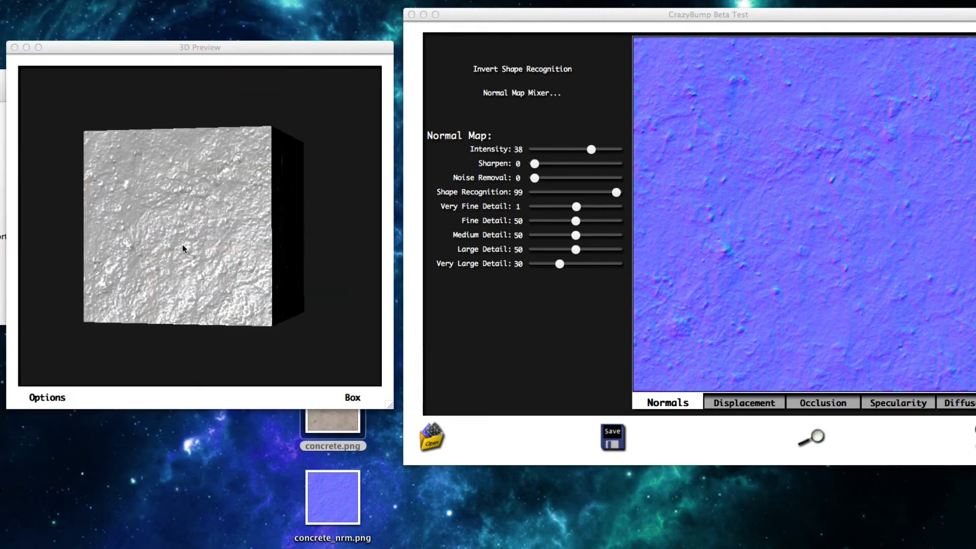
pyautogui.click(337, 425)
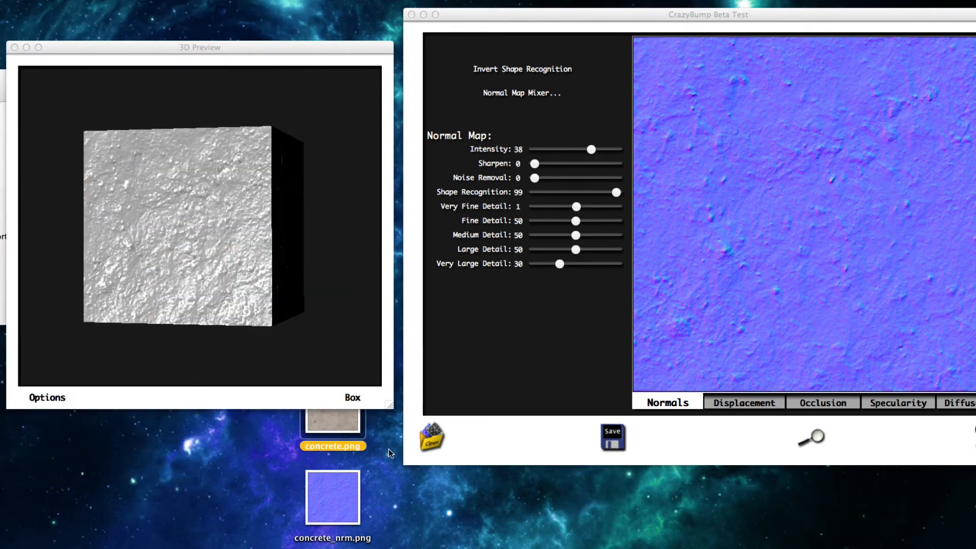
pyautogui.press('space')
pyautogui.press('Down')
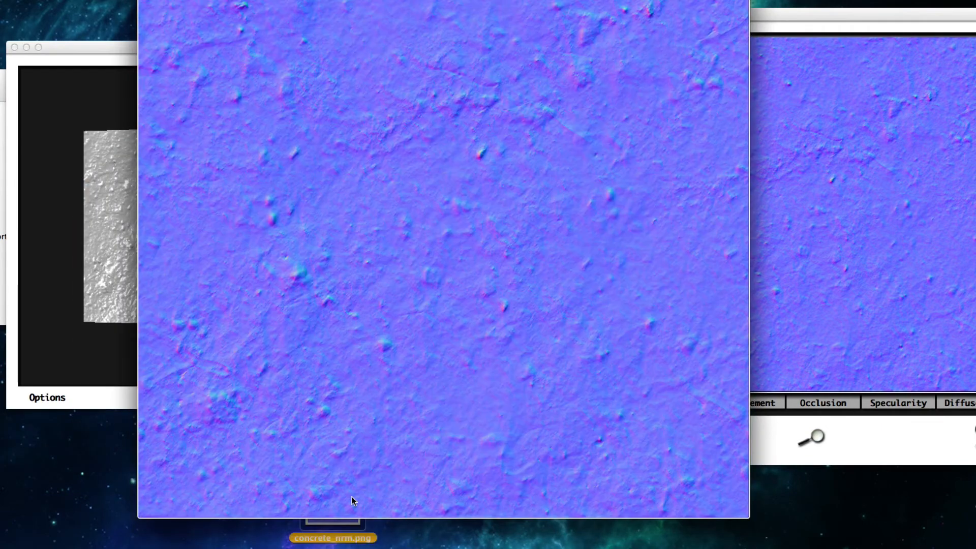
pyautogui.press('Up')
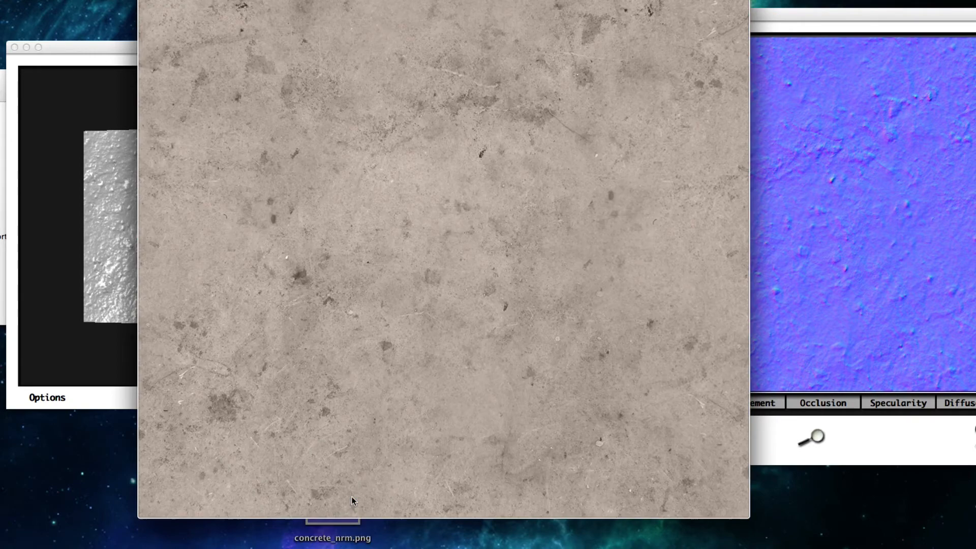
pyautogui.press('Down')
pyautogui.press('Up')
pyautogui.press('Down')
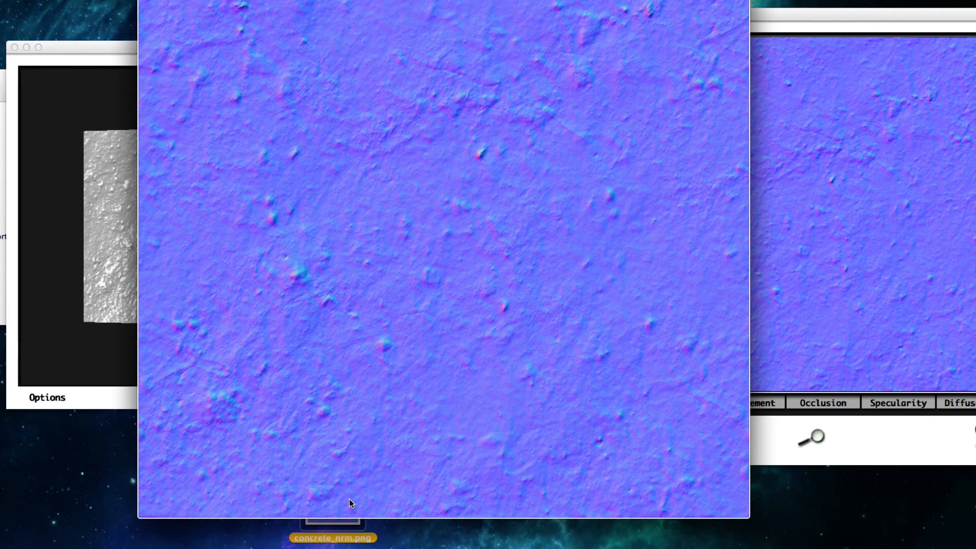
pyautogui.press('Up')
pyautogui.press('Down')
pyautogui.press('Left')
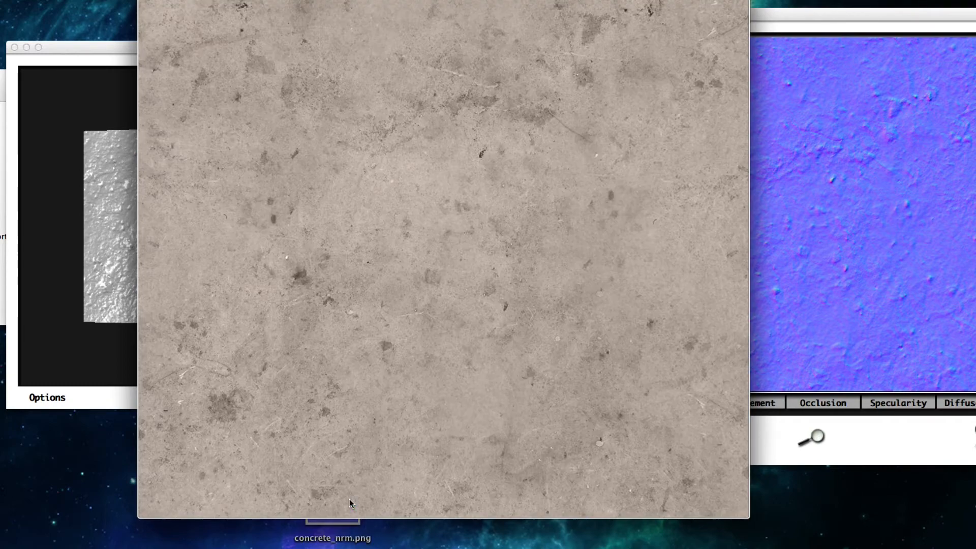
pyautogui.press('Right')
pyautogui.press('Left')
pyautogui.press('Right')
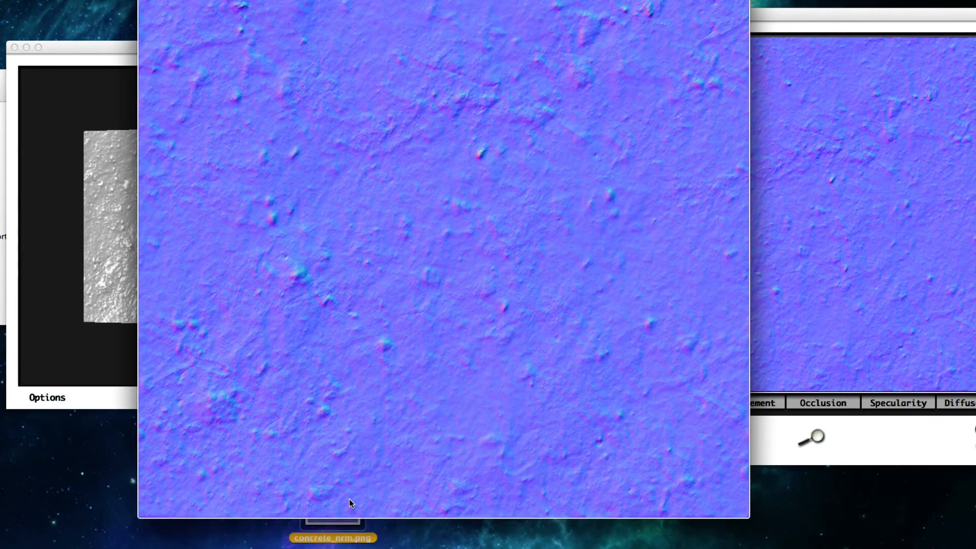
pyautogui.press('Left')
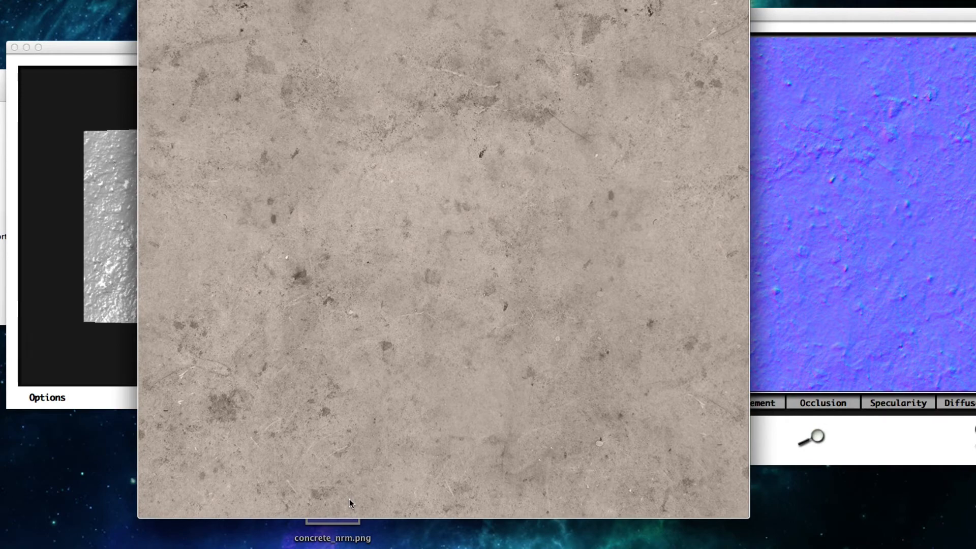
pyautogui.press('space')
pyautogui.doubleClick(548, 14)
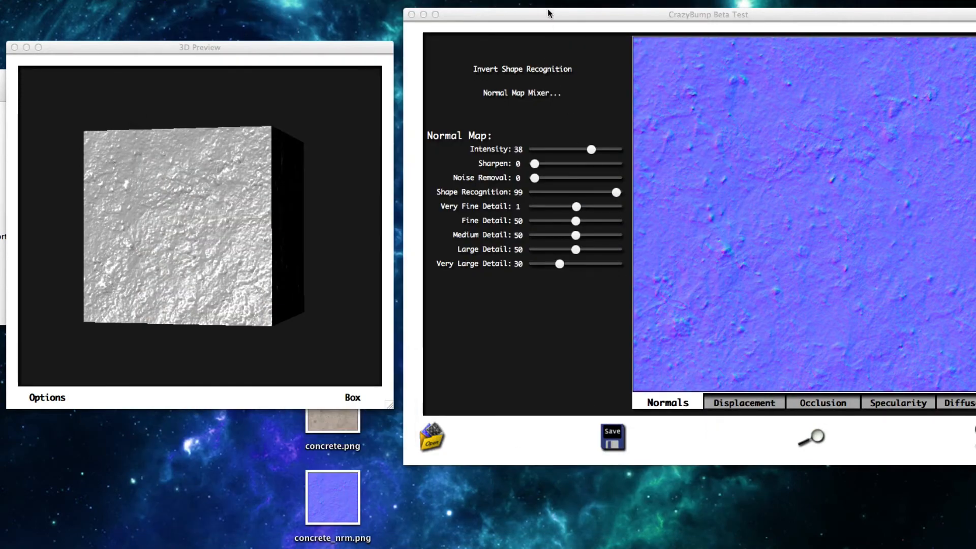
pyautogui.click(974, 546)
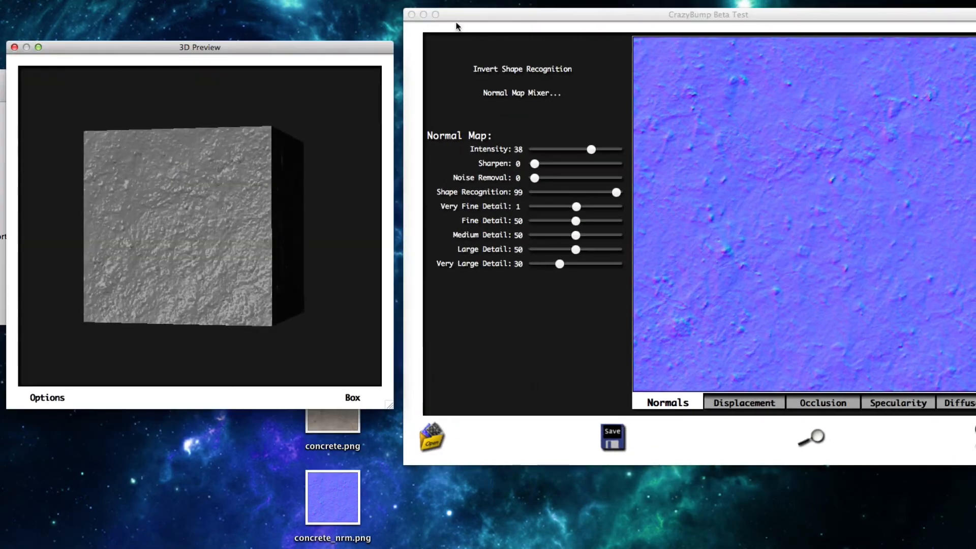
pyautogui.doubleClick(484, 17)
pyautogui.click(974, 547)
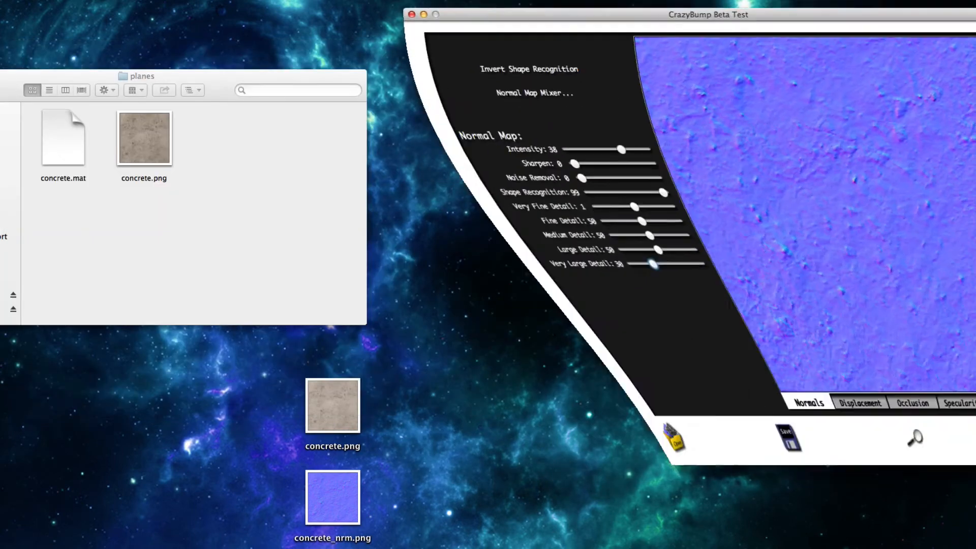
pyautogui.click(568, 438)
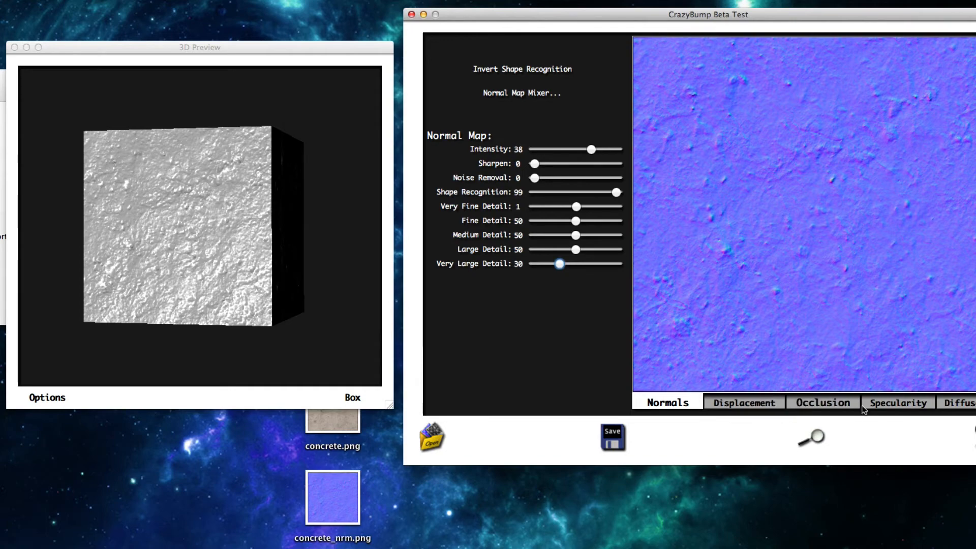
# - Display the specularity map, rotate the preview cube, and raise the normal map Intensity to 56
pyautogui.click(893, 407)
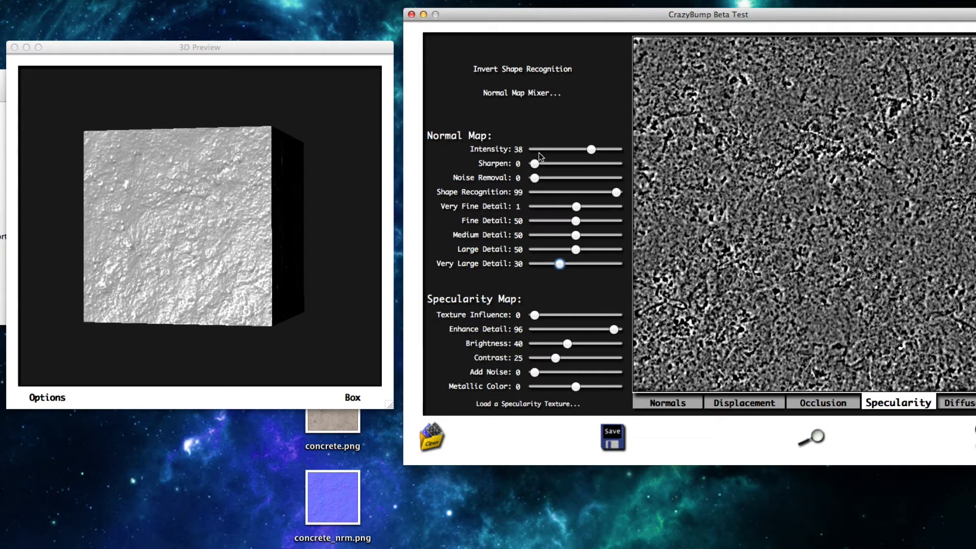
pyautogui.moveTo(283, 231); pyautogui.dragTo(304, 248)
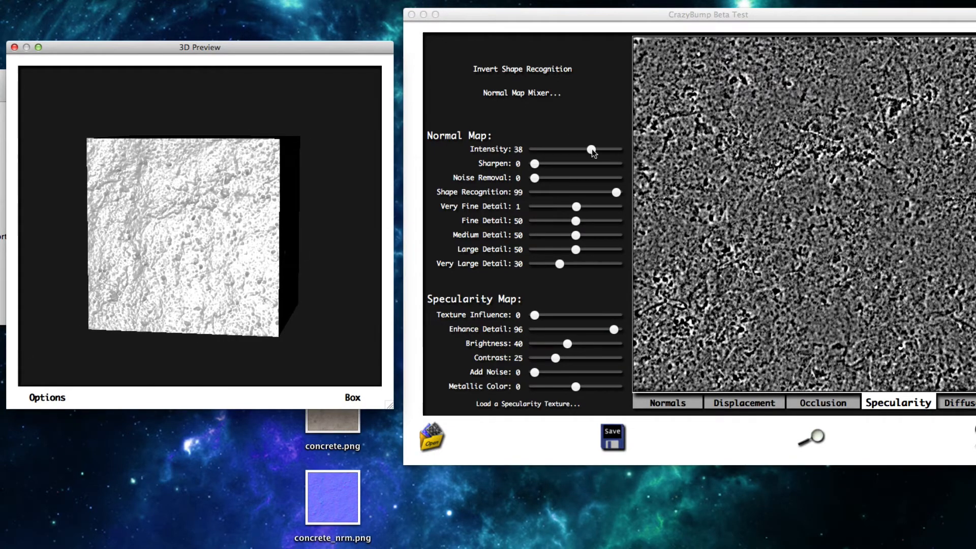
pyautogui.moveTo(592, 148)
pyautogui.mouseDown()
pyautogui.moveTo(571, 150)
pyautogui.moveTo(616, 154)
pyautogui.moveTo(596, 151)
pyautogui.mouseUp()
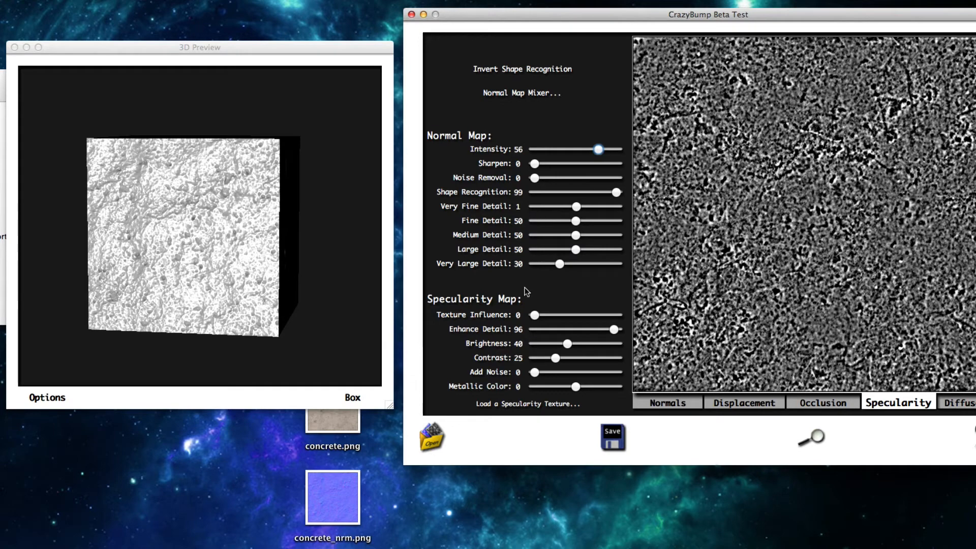
# - Try the specularity Brightness at 94 and rotate the preview cube to judge the shine
pyautogui.moveTo(732, 325); pyautogui.dragTo(721, 314)
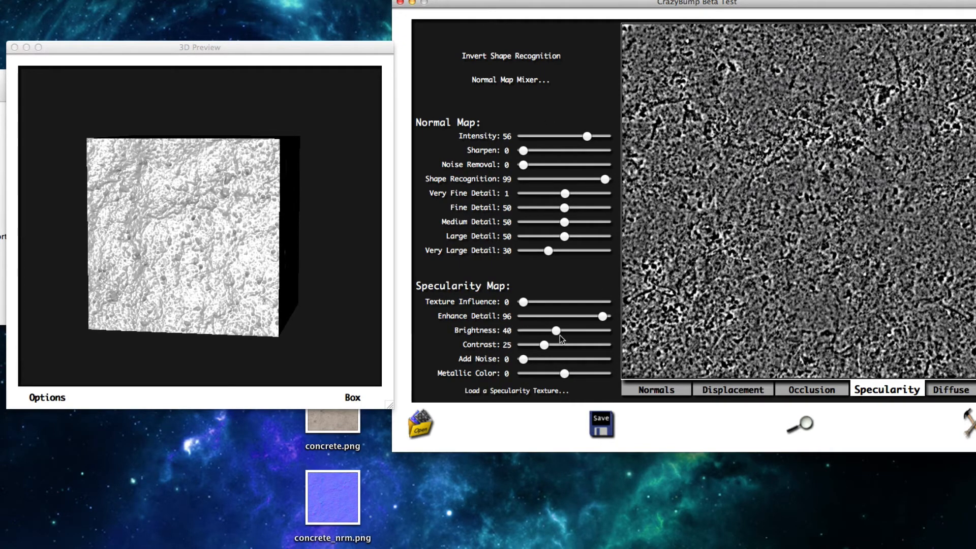
pyautogui.moveTo(560, 335); pyautogui.dragTo(600, 334)
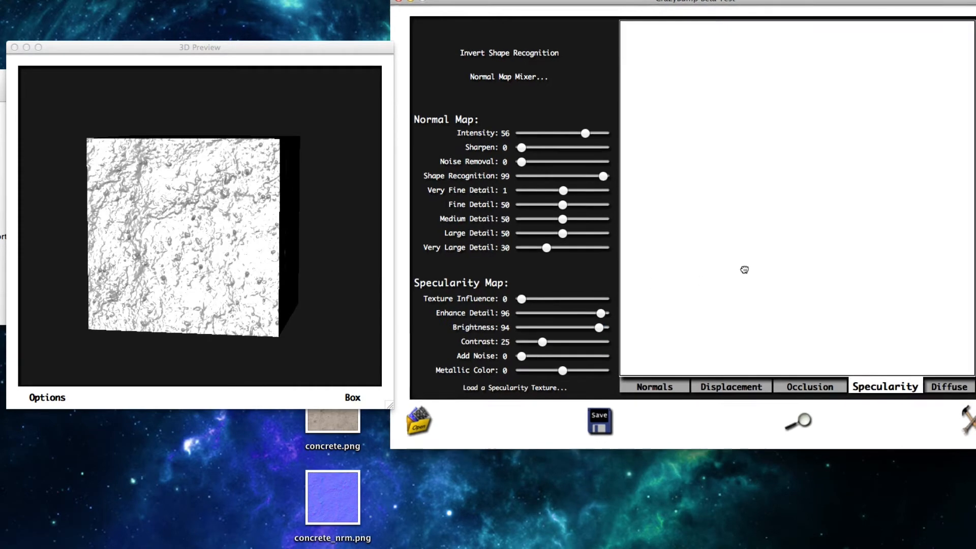
pyautogui.moveTo(744, 269); pyautogui.dragTo(765, 301)
pyautogui.moveTo(587, 30); pyautogui.dragTo(589, 20)
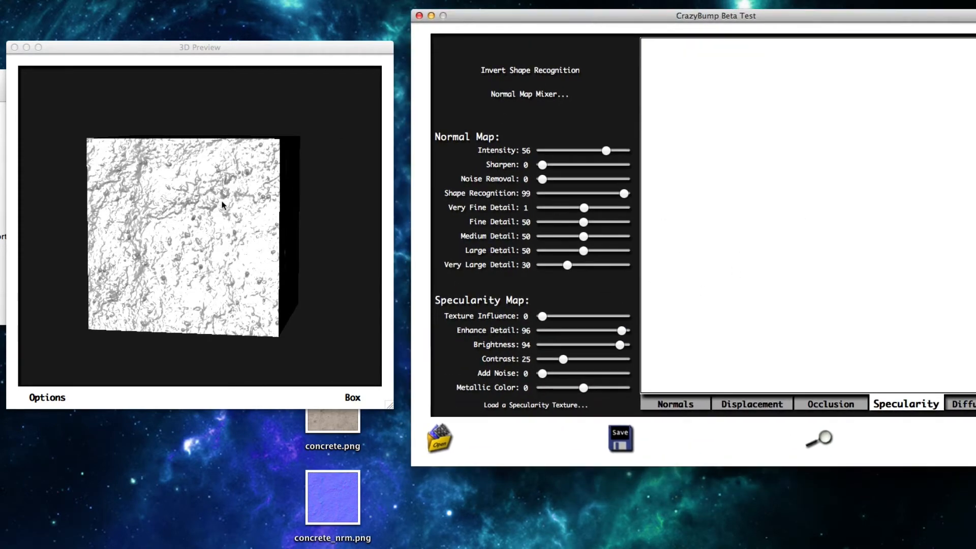
pyautogui.moveTo(223, 205); pyautogui.dragTo(267, 183)
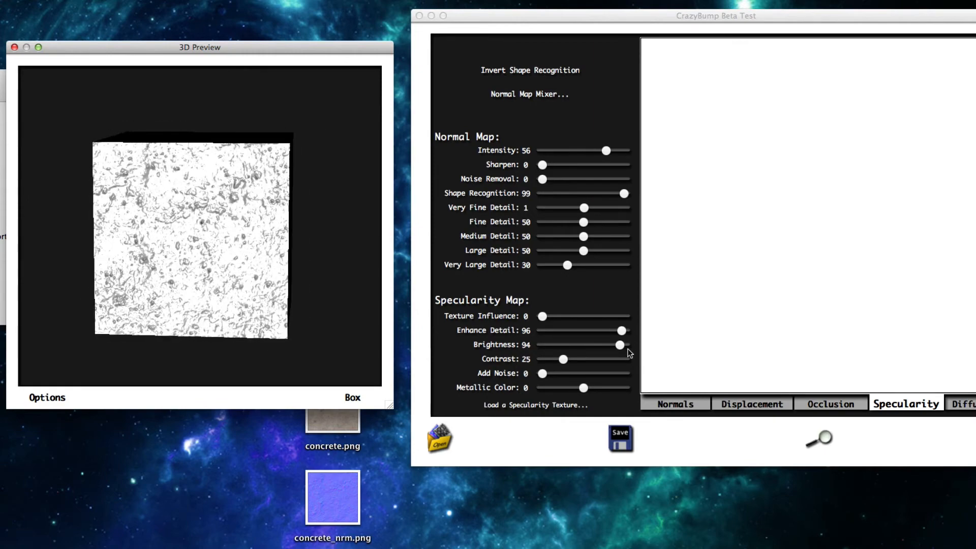
# - Lower the specularity Brightness to 32 while checking the shine on the preview cube
pyautogui.moveTo(620, 346); pyautogui.dragTo(490, 365)
pyautogui.moveTo(319, 278); pyautogui.dragTo(209, 254)
pyautogui.moveTo(543, 346); pyautogui.dragTo(570, 345)
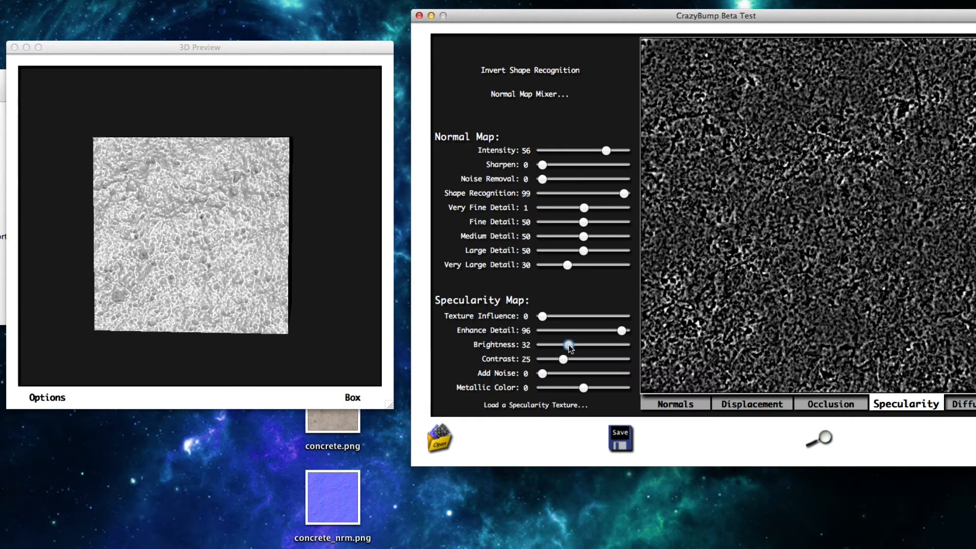
pyautogui.moveTo(218, 257)
pyautogui.mouseDown()
pyautogui.moveTo(146, 279)
pyautogui.moveTo(119, 262)
pyautogui.moveTo(224, 260)
pyautogui.mouseUp()
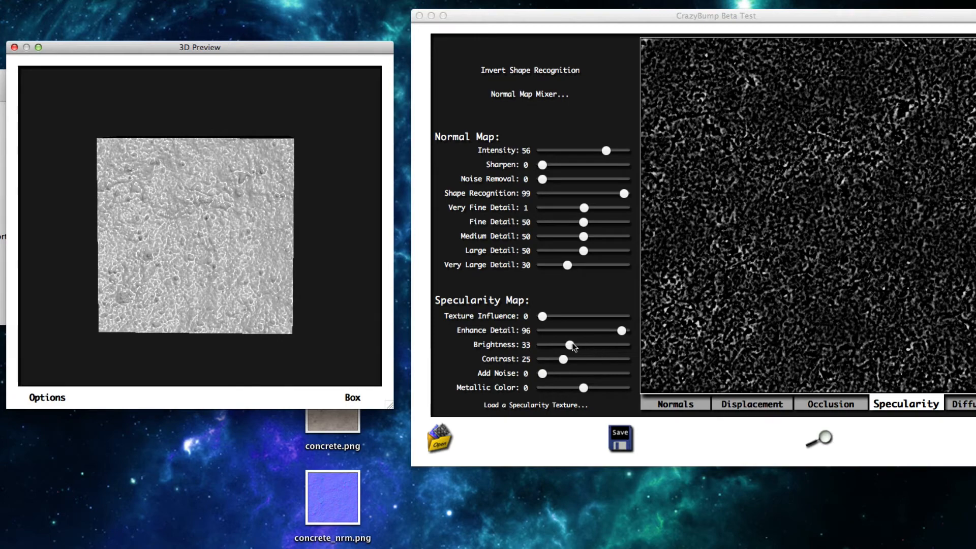
pyautogui.moveTo(570, 346); pyautogui.dragTo(565, 356)
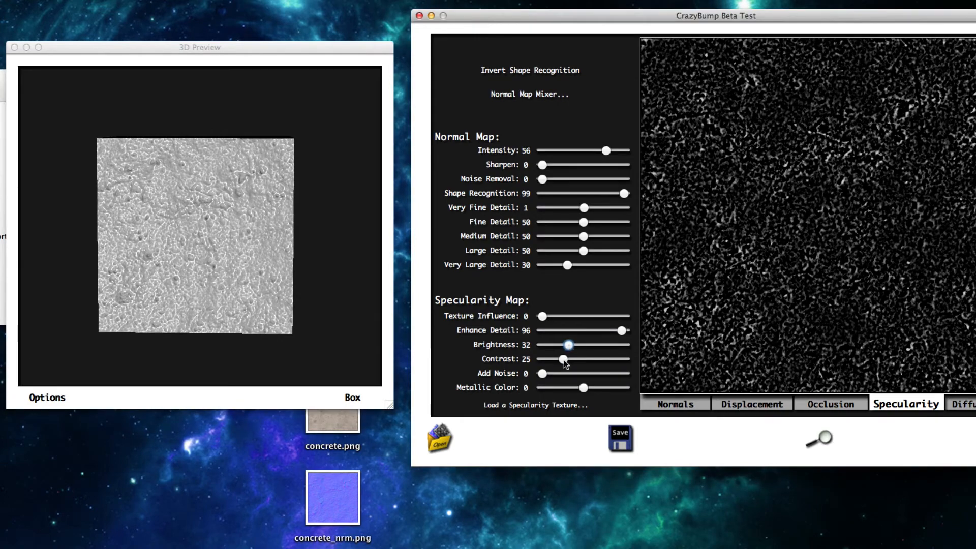
# - Set the specularity Contrast to 33 and Brightness to 25, checking the cube from different angles
pyautogui.moveTo(198, 285); pyautogui.dragTo(168, 271)
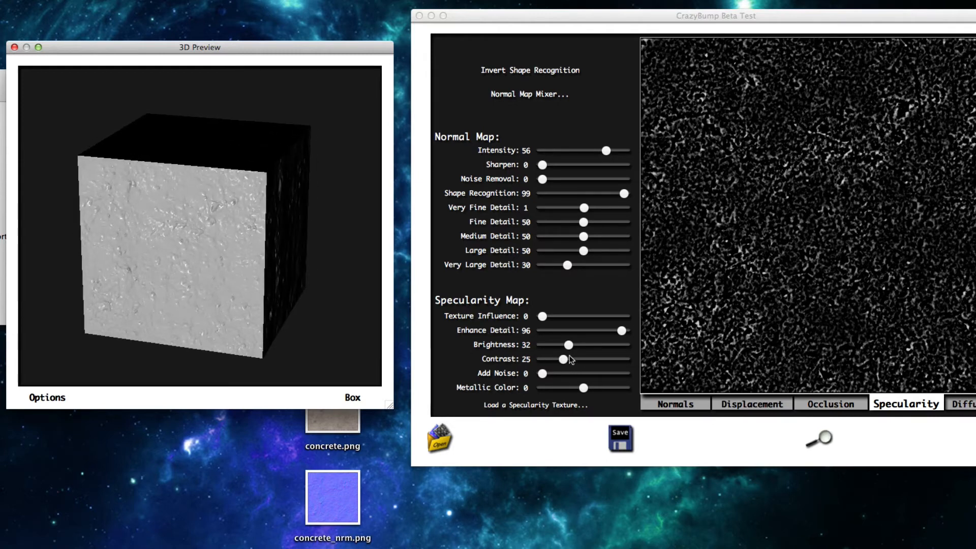
pyautogui.moveTo(185, 225); pyautogui.dragTo(151, 150)
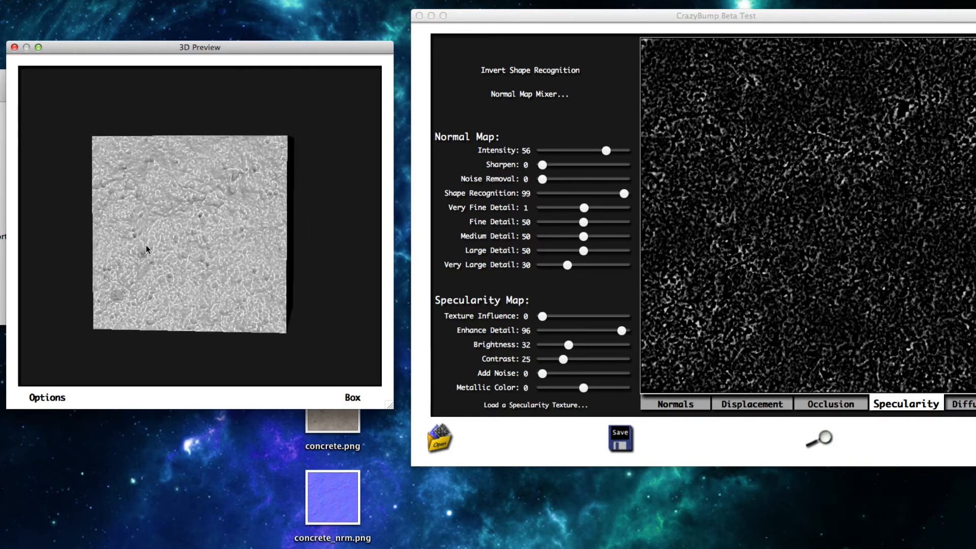
pyautogui.moveTo(564, 362); pyautogui.dragTo(562, 352)
pyautogui.moveTo(266, 254); pyautogui.dragTo(261, 292)
pyautogui.click(574, 358)
pyautogui.moveTo(575, 360); pyautogui.dragTo(562, 347)
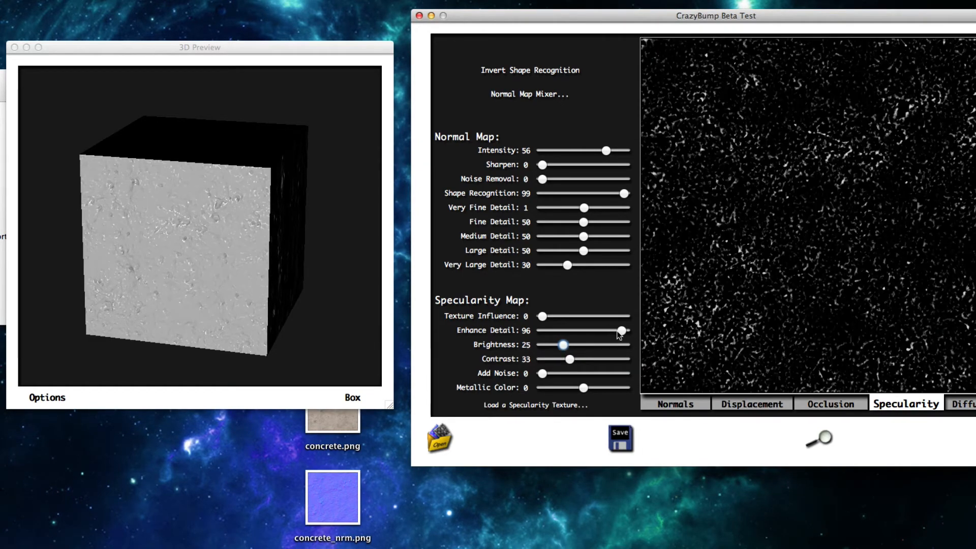
# - Try the specularity Enhance Detail at 23 and 99 while rotating the preview cube
pyautogui.moveTo(619, 334); pyautogui.dragTo(561, 331)
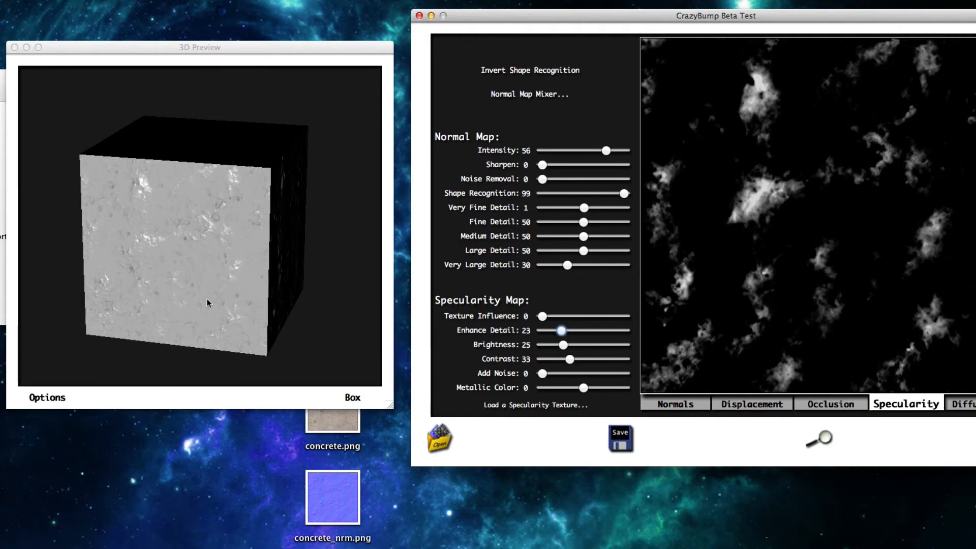
pyautogui.moveTo(206, 302); pyautogui.dragTo(217, 271)
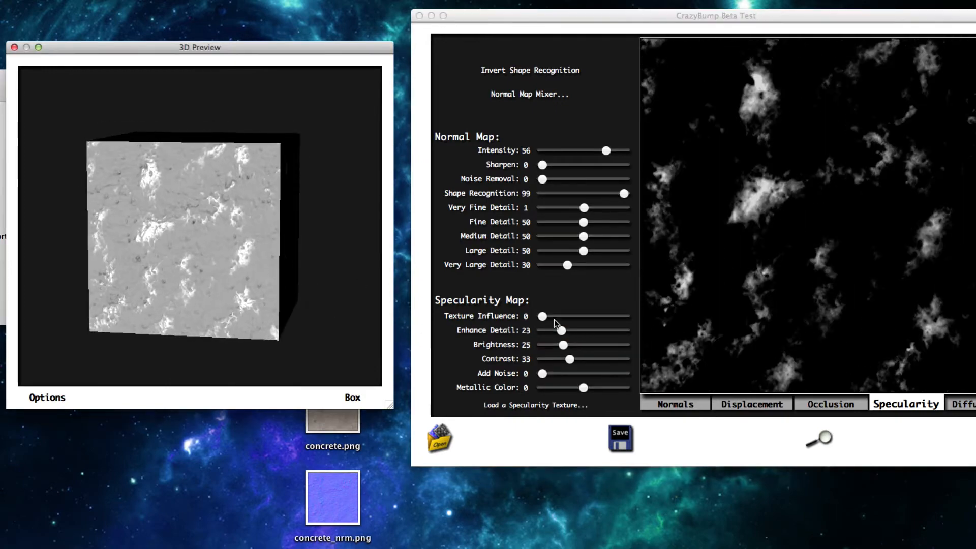
pyautogui.click(562, 330)
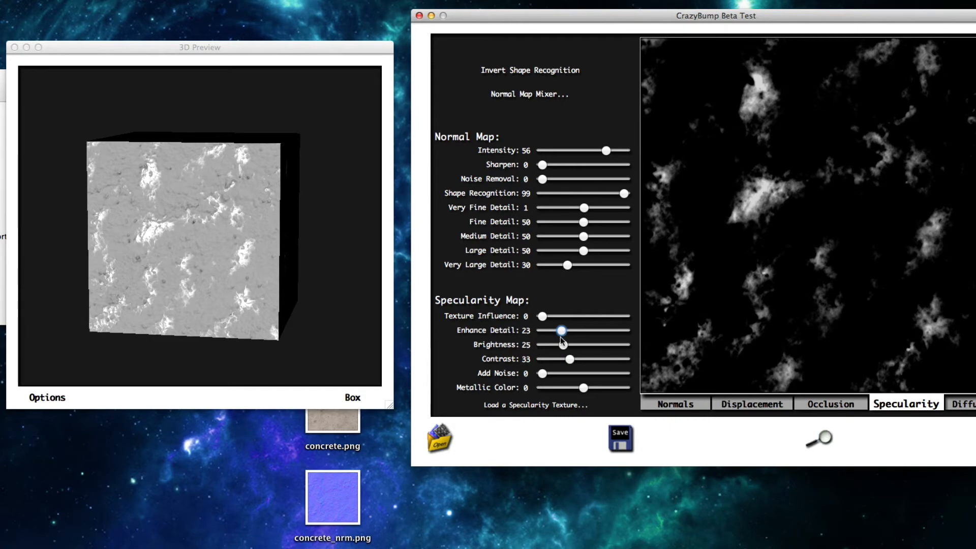
pyautogui.moveTo(567, 336); pyautogui.dragTo(612, 343)
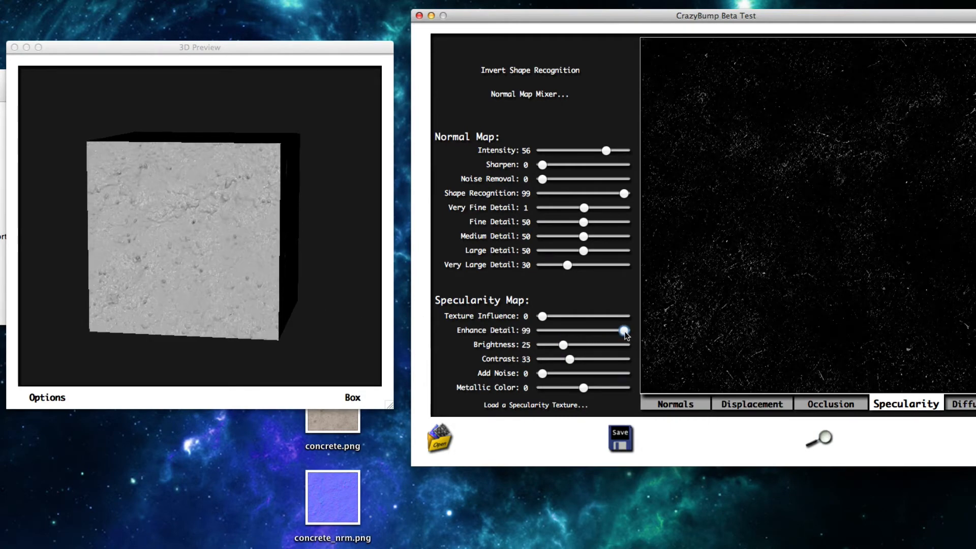
pyautogui.moveTo(178, 255)
pyautogui.mouseDown()
pyautogui.moveTo(167, 246)
pyautogui.moveTo(174, 269)
pyautogui.mouseUp()
pyautogui.click(625, 335)
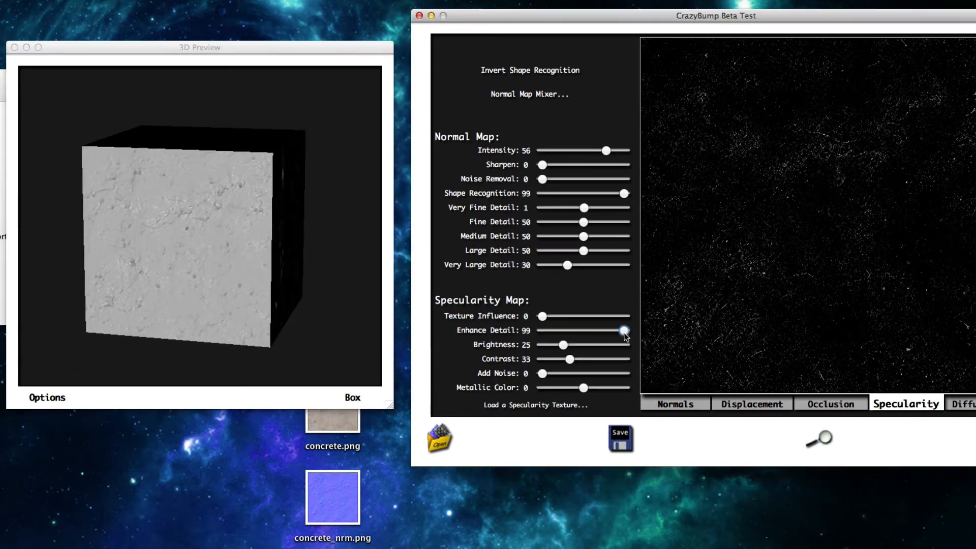
# - Set the specularity Enhance Detail to 98 and Texture Influence to 12, checking the cube from several angles
pyautogui.moveTo(621, 334); pyautogui.dragTo(622, 335)
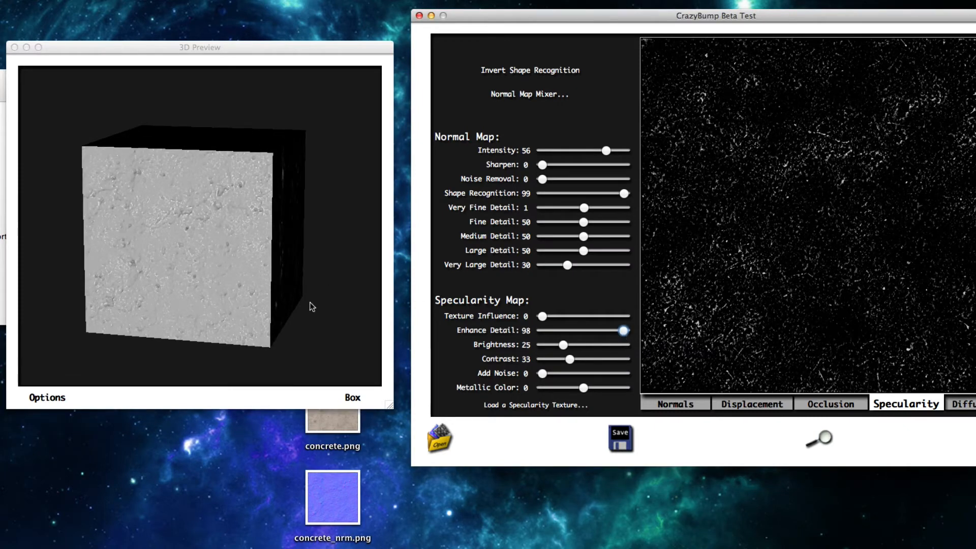
pyautogui.moveTo(312, 307); pyautogui.dragTo(224, 270)
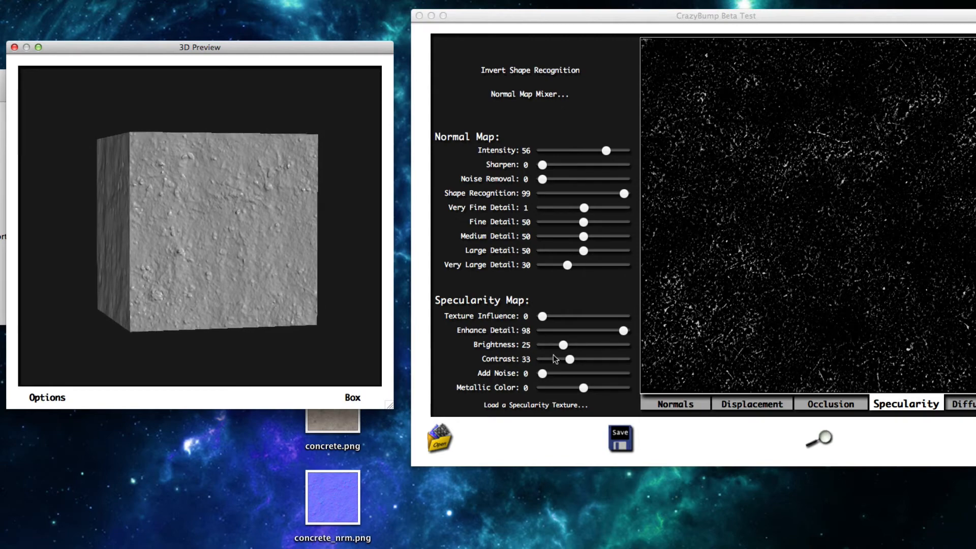
pyautogui.moveTo(543, 317)
pyautogui.mouseDown()
pyautogui.moveTo(641, 321)
pyautogui.moveTo(552, 318)
pyautogui.mouseUp()
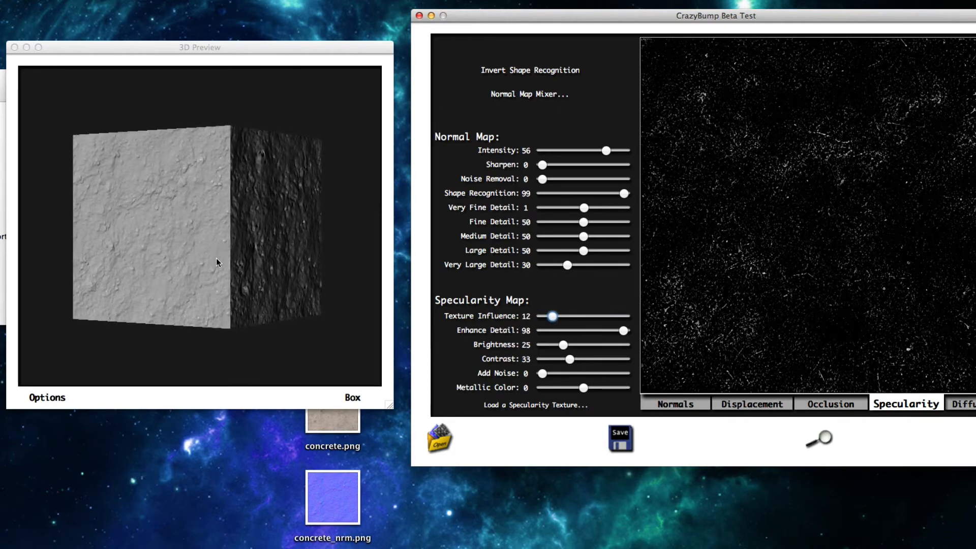
pyautogui.click(283, 304)
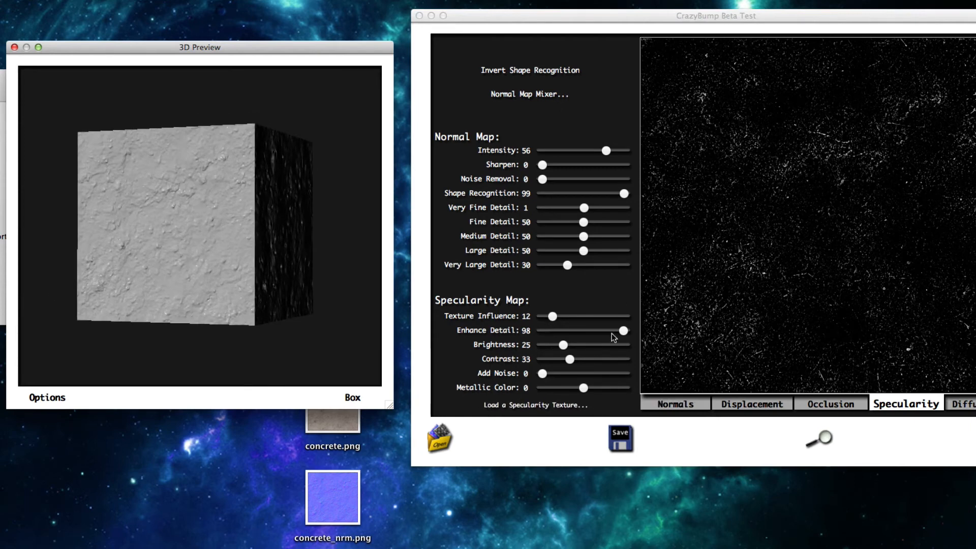
# - Save the specularity map to a file named concrete_spec on the Desktop
pyautogui.click(620, 441)
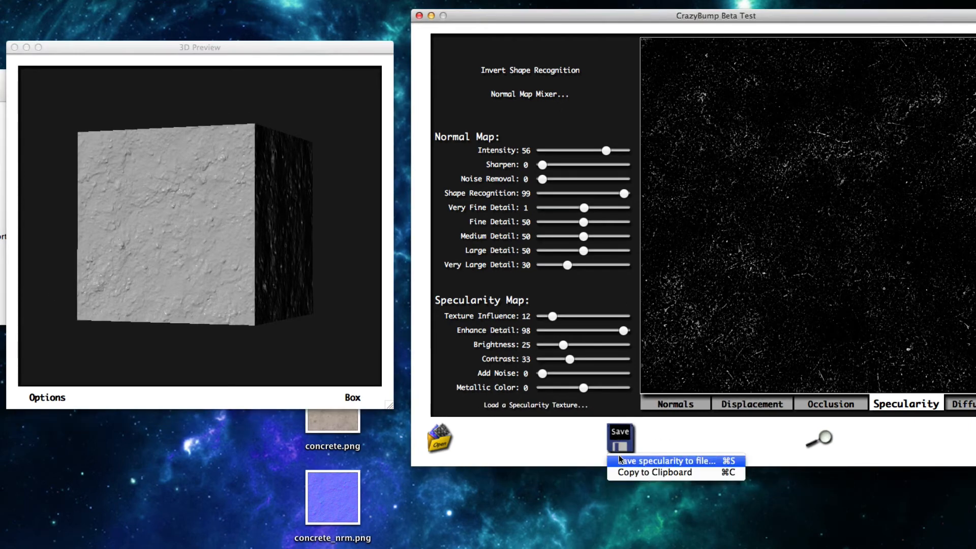
pyautogui.click(621, 461)
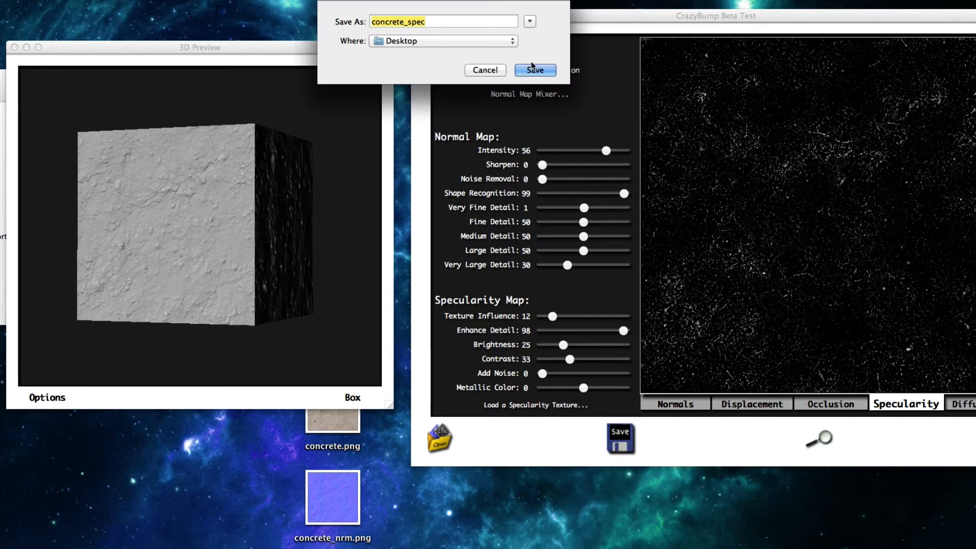
pyautogui.click(537, 70)
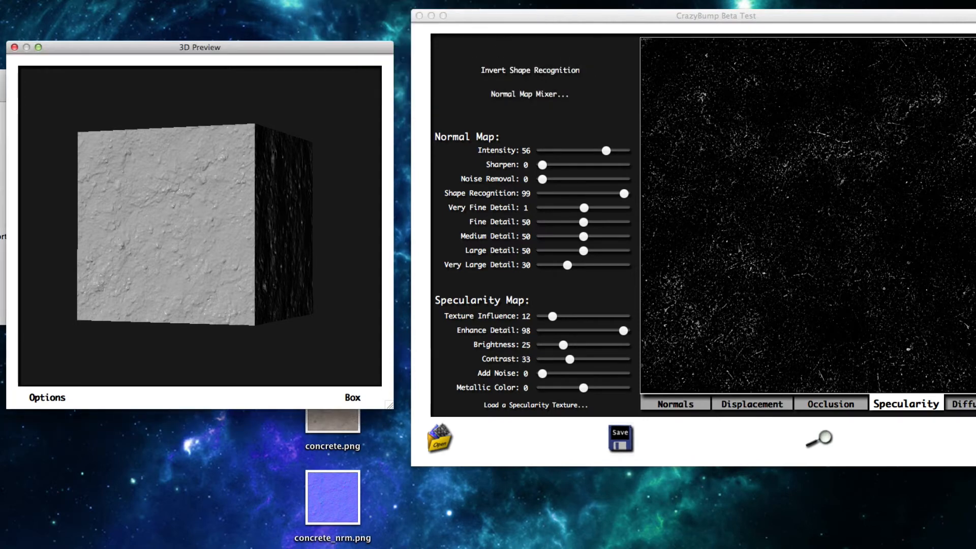
# - Preview concrete_spec.png in Quick Look and compare it with the concrete.png texture
pyautogui.click(446, 506)
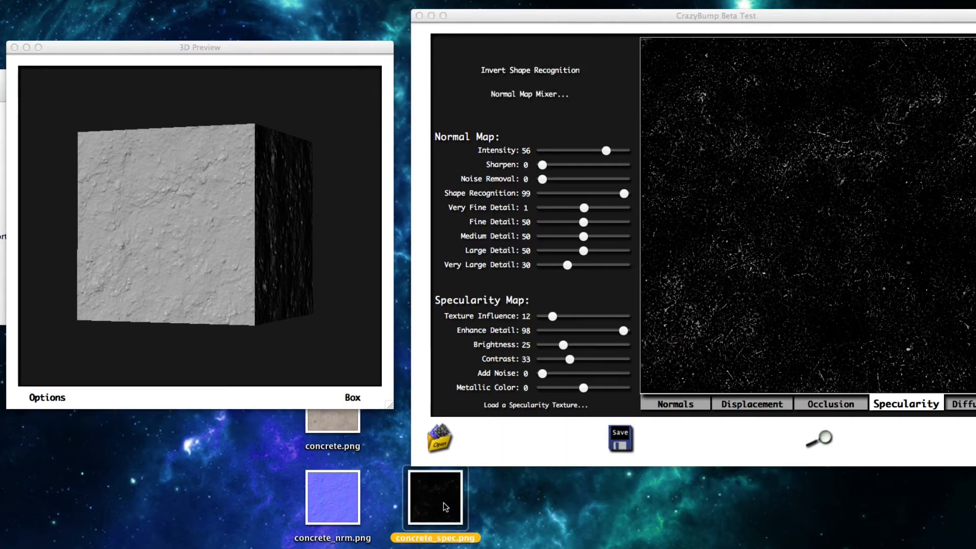
pyautogui.press('space')
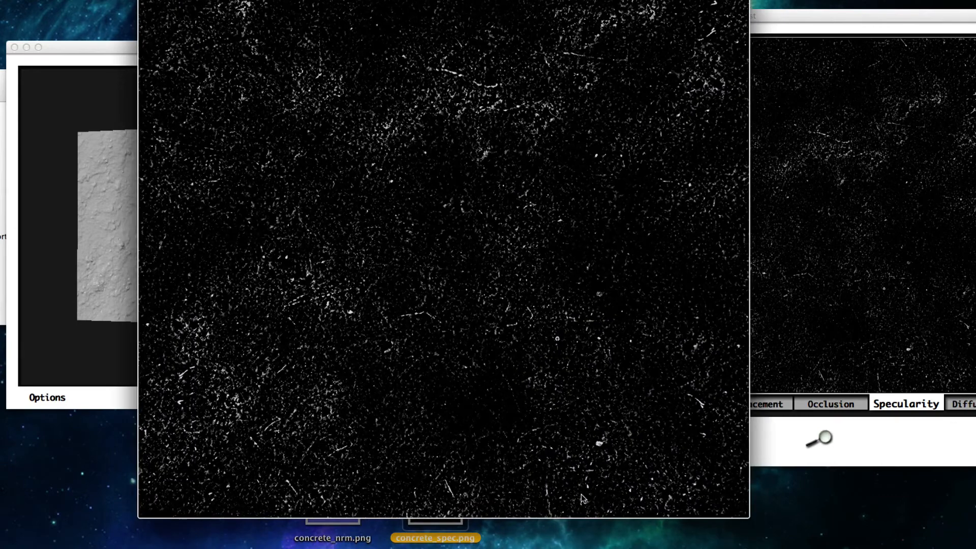
pyautogui.press('Left')
pyautogui.press('Up')
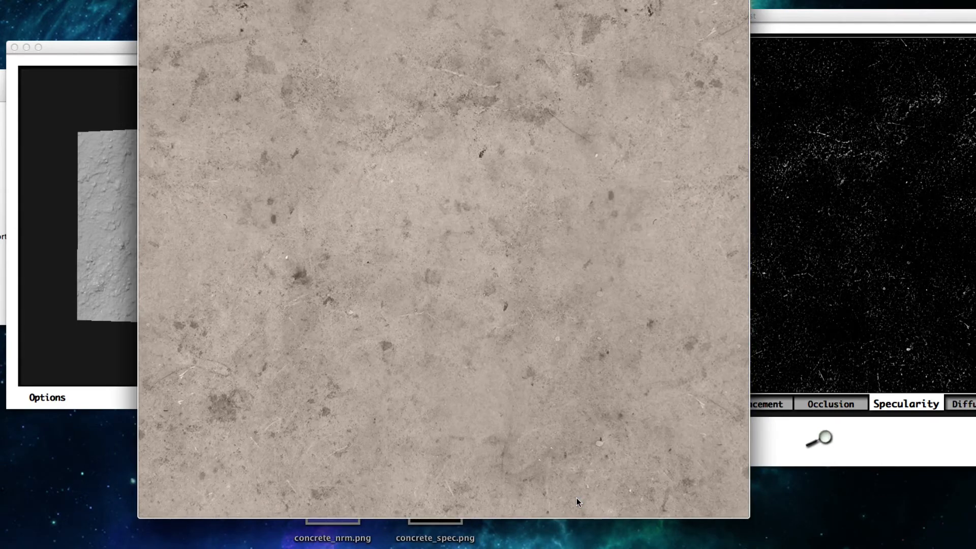
pyautogui.press('Down')
pyautogui.press('Right')
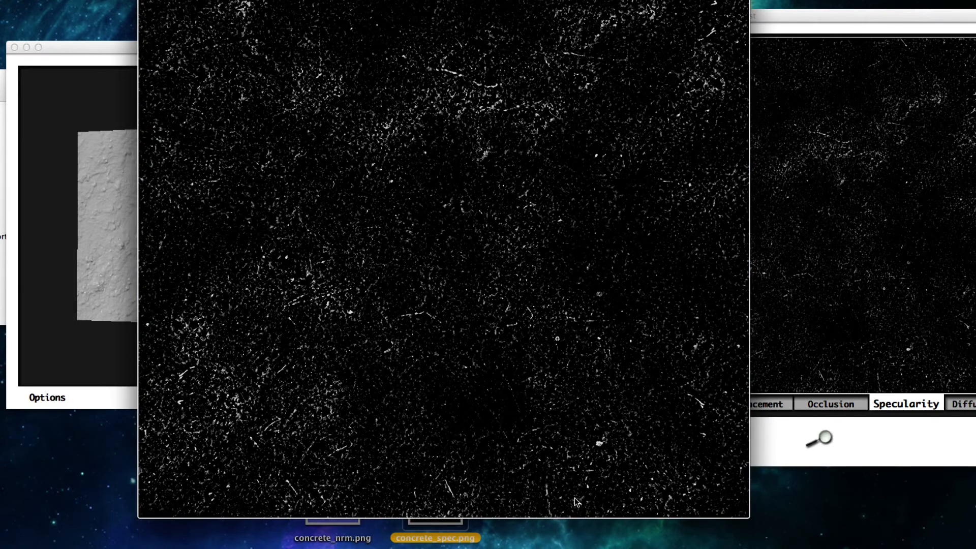
pyautogui.press('space')
# - Close CrazyBump and move the three concrete images to an empty desktop area beside the planes folder window
pyautogui.click(545, 229)
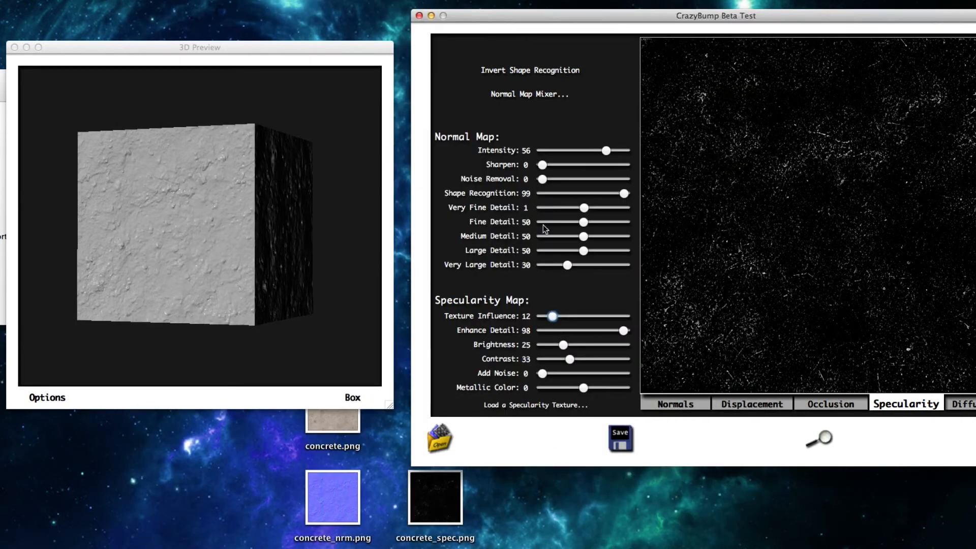
pyautogui.click(420, 16)
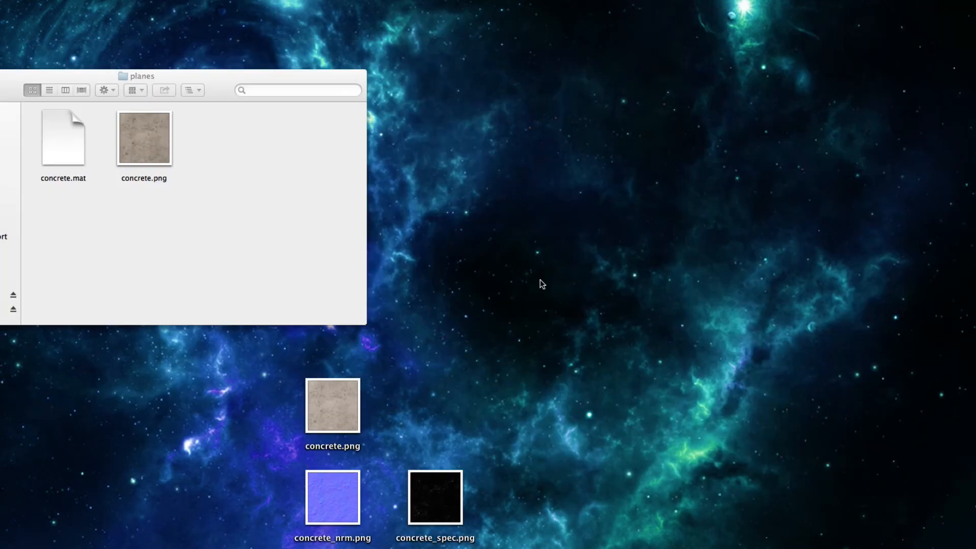
pyautogui.moveTo(564, 326); pyautogui.dragTo(269, 510)
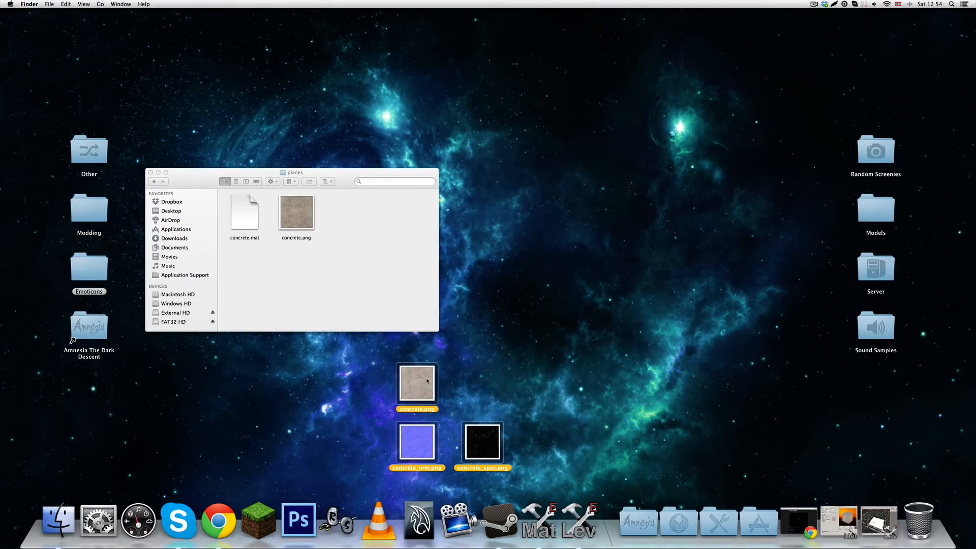
pyautogui.moveTo(345, 402); pyautogui.dragTo(523, 76)
pyautogui.click(634, 232)
pyautogui.moveTo(667, 166); pyautogui.dragTo(515, 320)
pyautogui.click(533, 358)
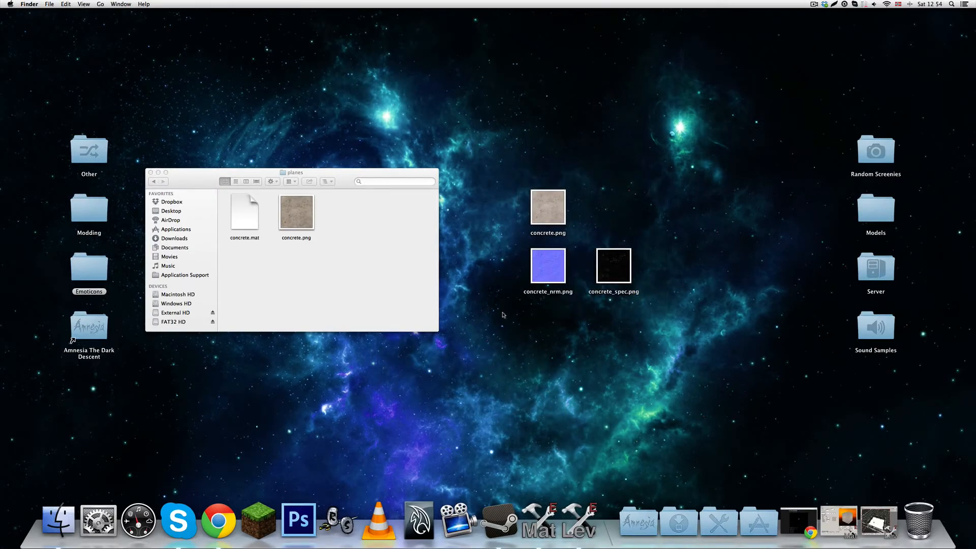
# - Set concrete.png apart on the desktop and move concrete_nrm.png and concrete_spec.png into the planes folder
pyautogui.moveTo(512, 159)
pyautogui.mouseDown()
pyautogui.moveTo(660, 294)
pyautogui.moveTo(513, 160)
pyautogui.mouseUp()
pyautogui.moveTo(678, 341); pyautogui.dragTo(505, 161)
pyautogui.click(508, 180)
pyautogui.moveTo(547, 206); pyautogui.dragTo(731, 143)
pyautogui.click(712, 248)
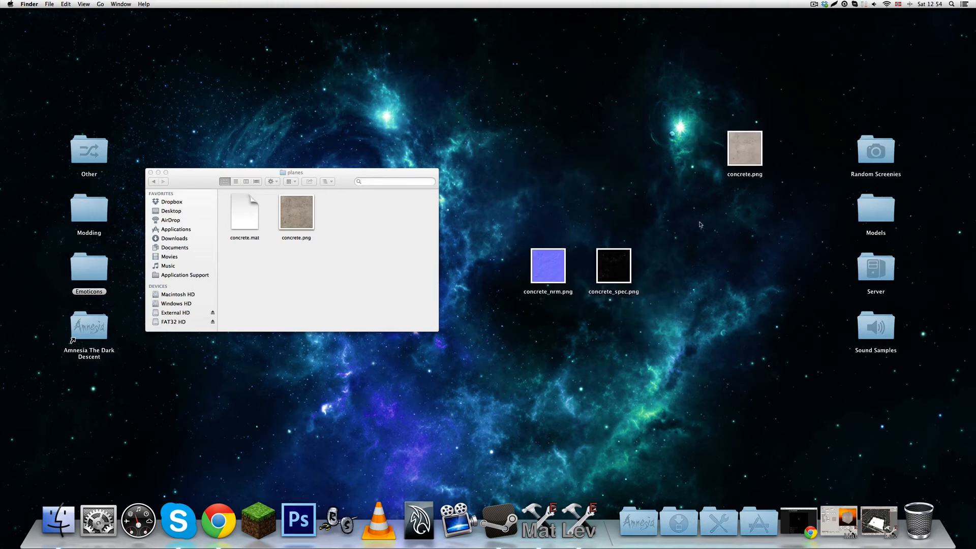
pyautogui.moveTo(664, 219); pyautogui.dragTo(392, 273)
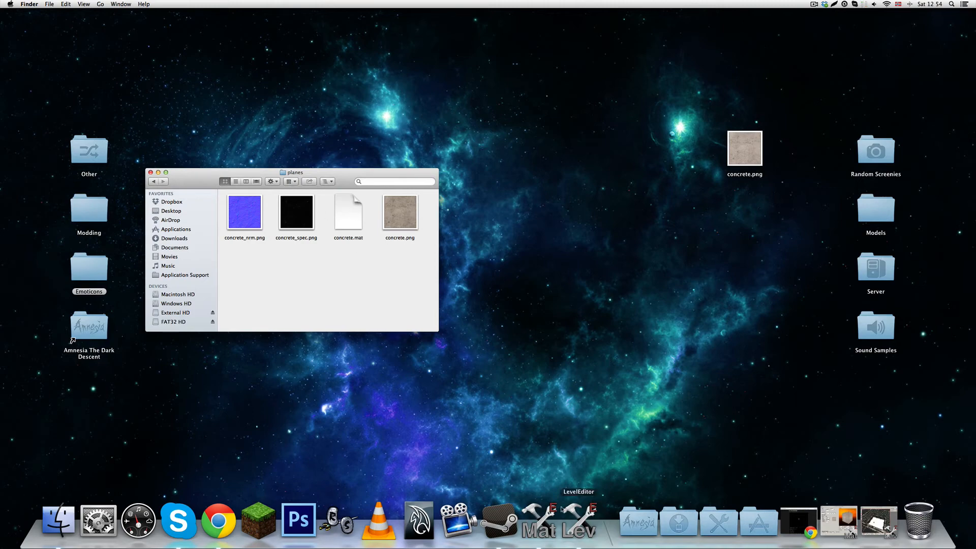
# - In the Material Editor, enable the NMap texture unit of concrete.mat and assign concrete_nrm.png to it
pyautogui.click(538, 514)
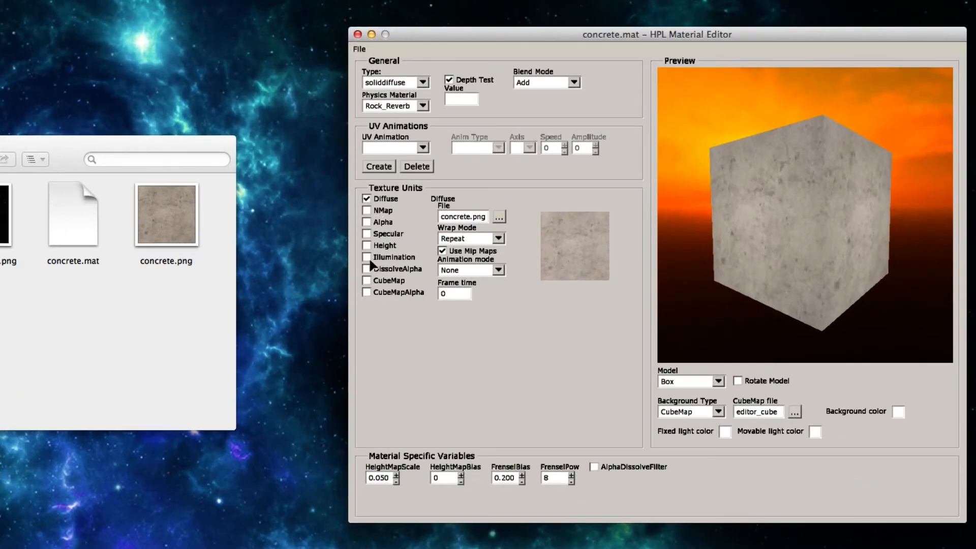
pyautogui.click(367, 211)
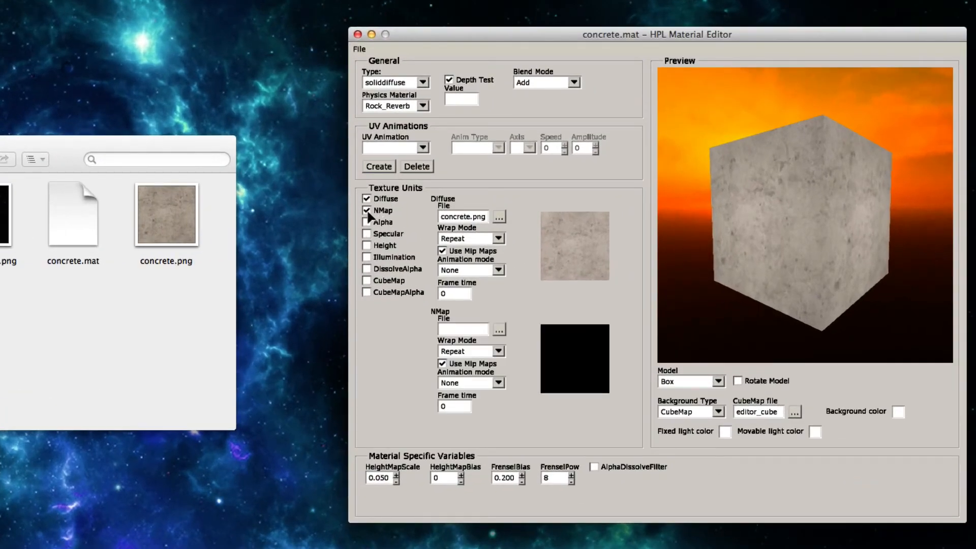
pyautogui.click(499, 331)
pyautogui.click(678, 193)
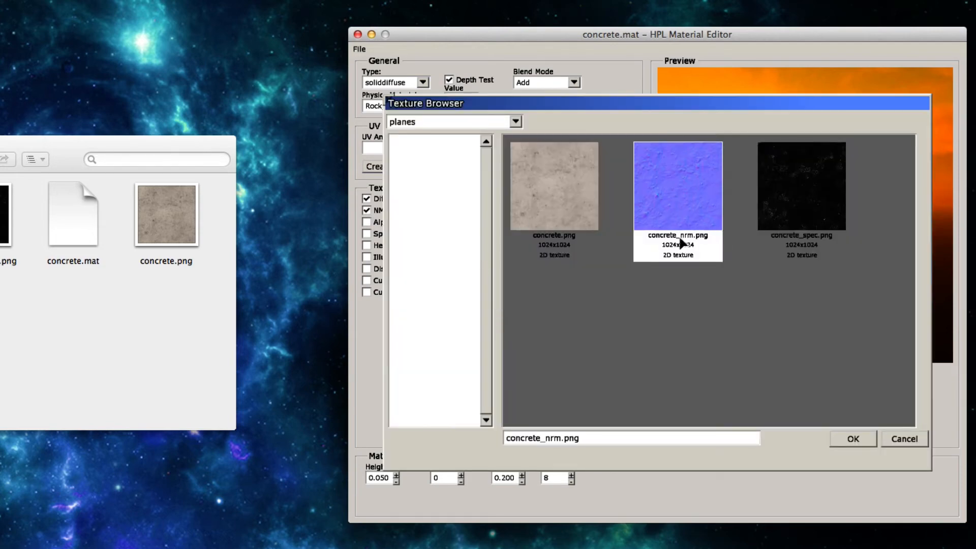
pyautogui.click(849, 436)
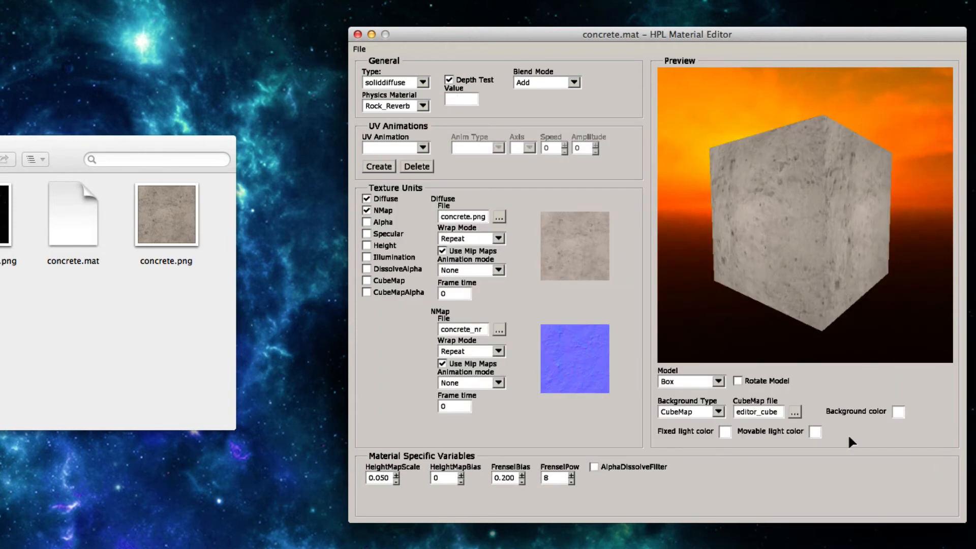
pyautogui.moveTo(845, 252)
pyautogui.mouseDown()
pyautogui.moveTo(744, 241)
pyautogui.moveTo(702, 289)
pyautogui.moveTo(850, 269)
pyautogui.mouseUp()
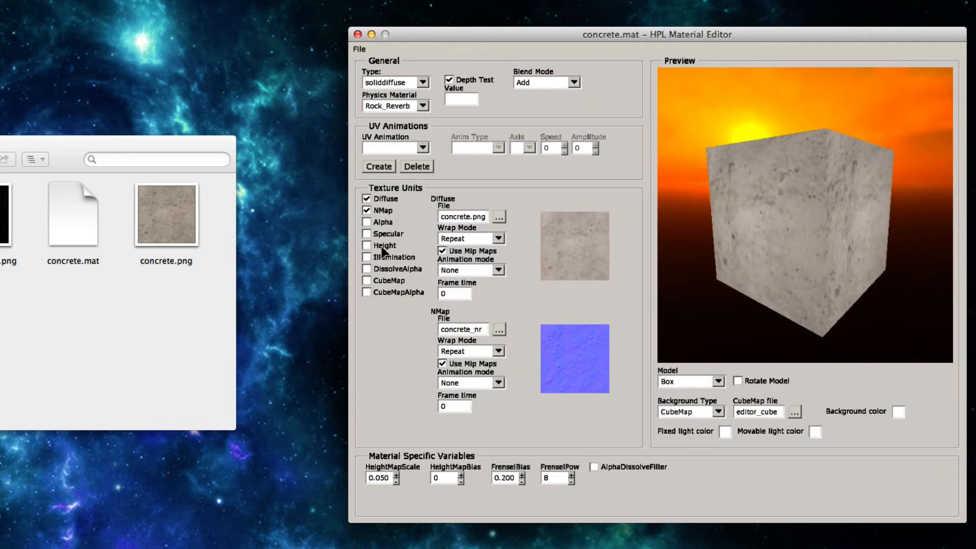
# - Enable the Specular texture unit, assign concrete_spec.png to it and inspect the effect on the preview box
pyautogui.click(367, 234)
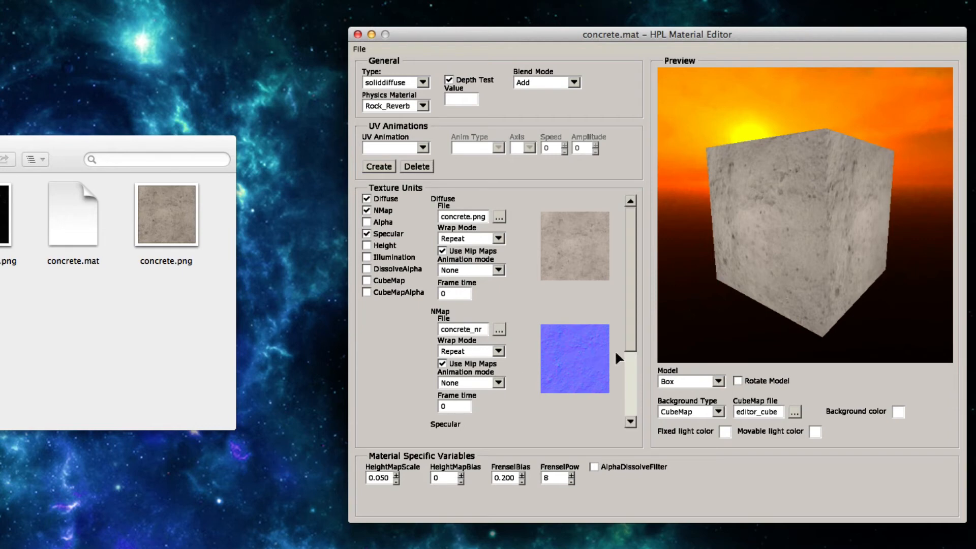
pyautogui.scroll(-4, 626, 365)
pyautogui.click(499, 340)
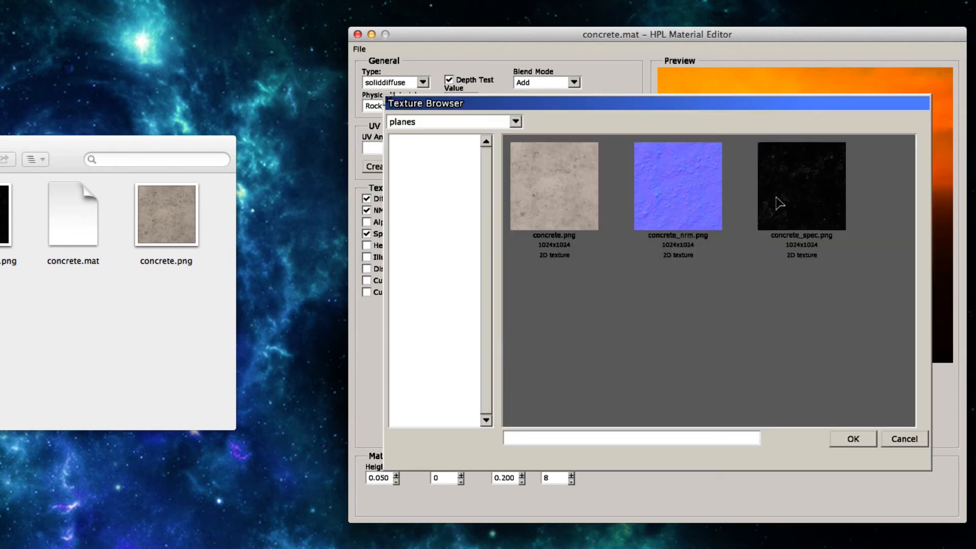
pyautogui.click(780, 203)
pyautogui.click(854, 440)
pyautogui.moveTo(844, 257)
pyautogui.mouseDown()
pyautogui.moveTo(866, 229)
pyautogui.moveTo(864, 257)
pyautogui.moveTo(730, 260)
pyautogui.moveTo(789, 252)
pyautogui.moveTo(757, 284)
pyautogui.moveTo(752, 254)
pyautogui.moveTo(864, 257)
pyautogui.moveTo(787, 264)
pyautogui.moveTo(868, 266)
pyautogui.moveTo(816, 231)
pyautogui.moveTo(849, 236)
pyautogui.moveTo(732, 278)
pyautogui.moveTo(771, 246)
pyautogui.moveTo(765, 207)
pyautogui.moveTo(735, 269)
pyautogui.moveTo(775, 221)
pyautogui.moveTo(745, 252)
pyautogui.moveTo(801, 288)
pyautogui.moveTo(874, 214)
pyautogui.moveTo(830, 233)
pyautogui.moveTo(837, 246)
pyautogui.mouseUp()
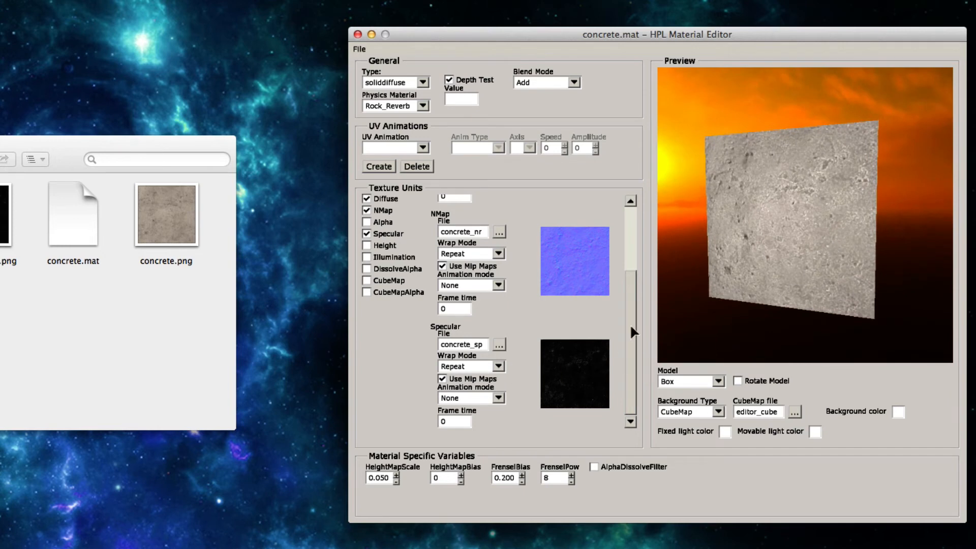
# - Save the concrete.mat material and check the updated file in Quick Look
pyautogui.moveTo(626, 355); pyautogui.dragTo(630, 381)
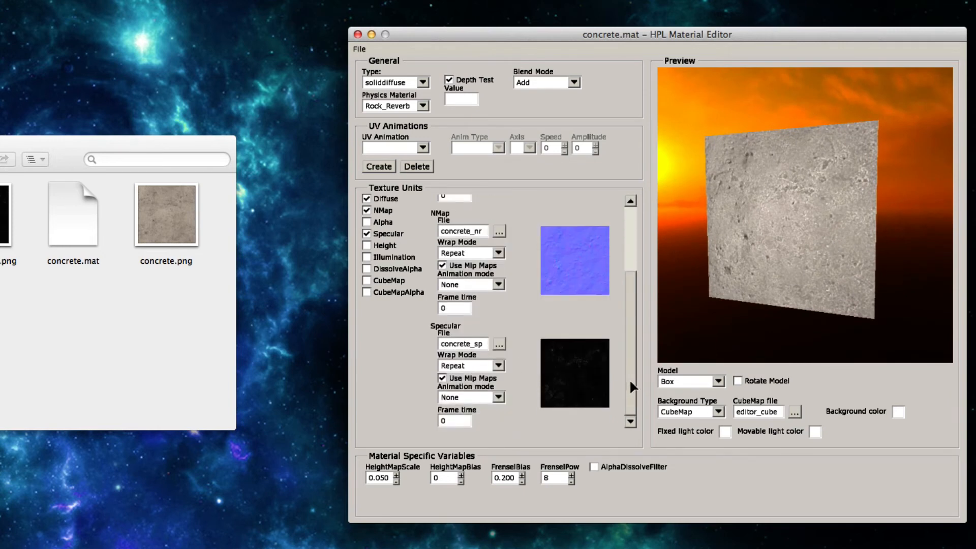
pyautogui.click(360, 49)
pyautogui.click(369, 89)
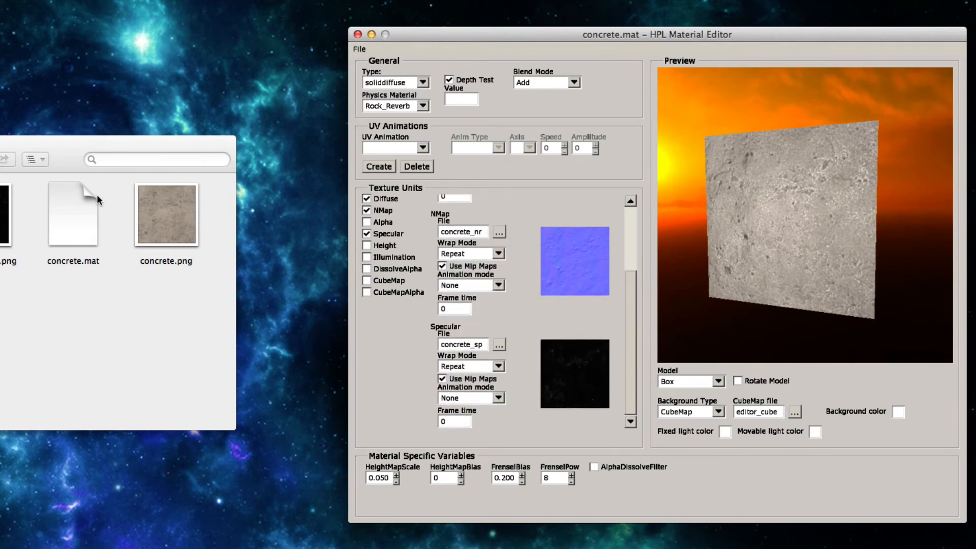
pyautogui.click(77, 226)
pyautogui.press('space')
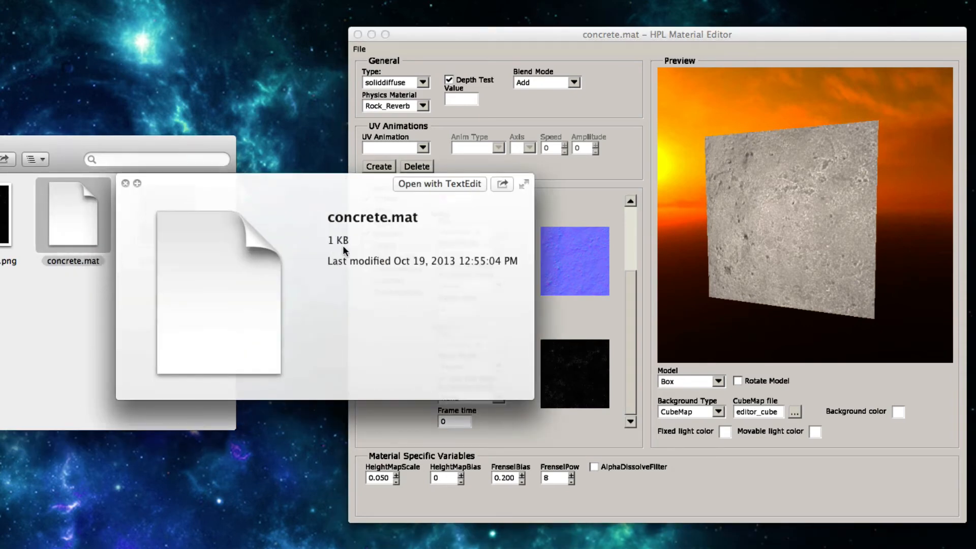
pyautogui.press('space')
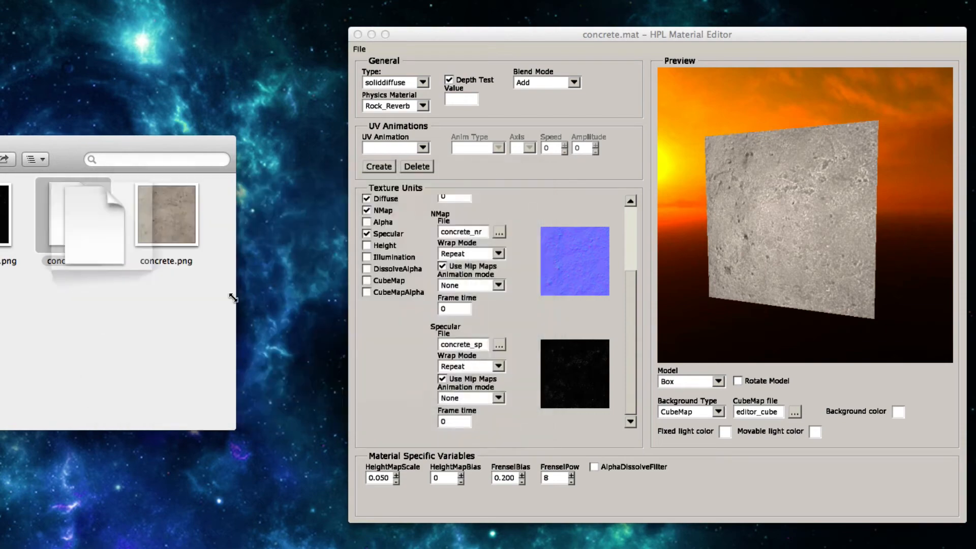
pyautogui.click(478, 47)
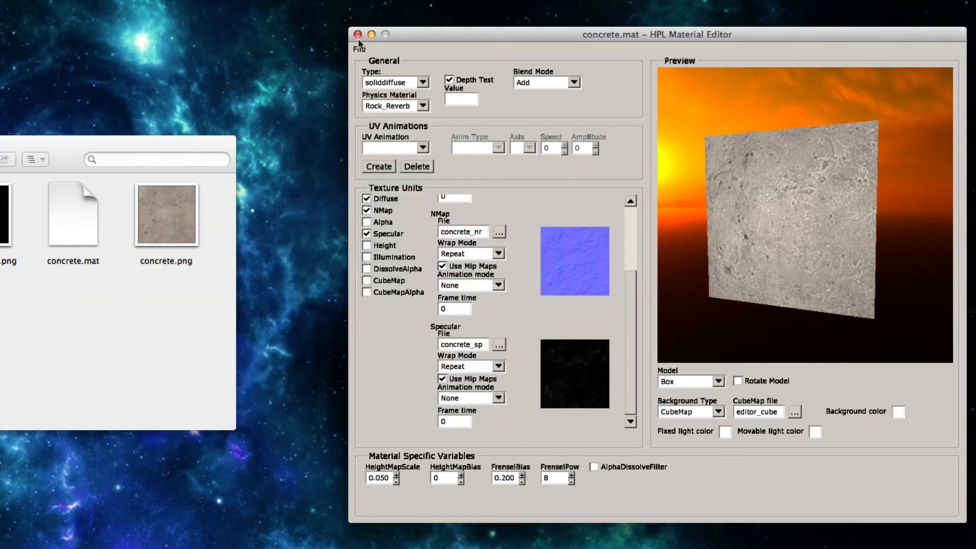
# - Switch to the Level Editor and delete the plain white floor plane from map.map
pyautogui.click(468, 547)
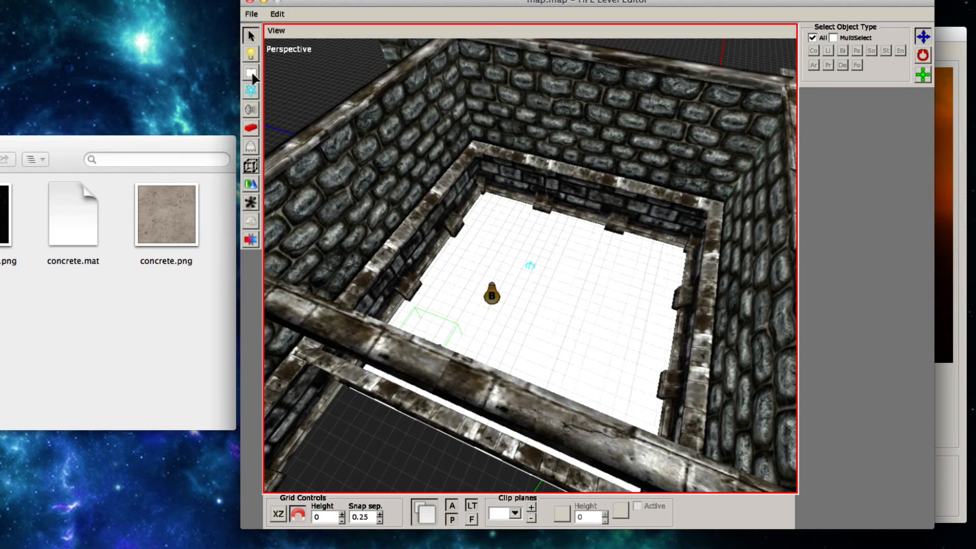
pyautogui.click(547, 320)
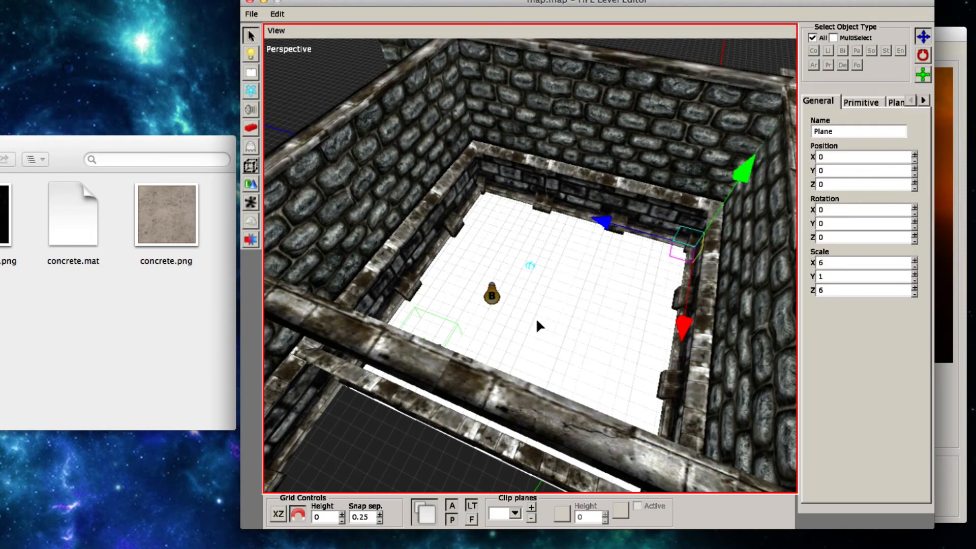
pyautogui.moveTo(534, 330)
pyautogui.mouseDown()
pyautogui.moveTo(545, 264)
pyautogui.moveTo(531, 338)
pyautogui.mouseUp()
pyautogui.click(532, 343)
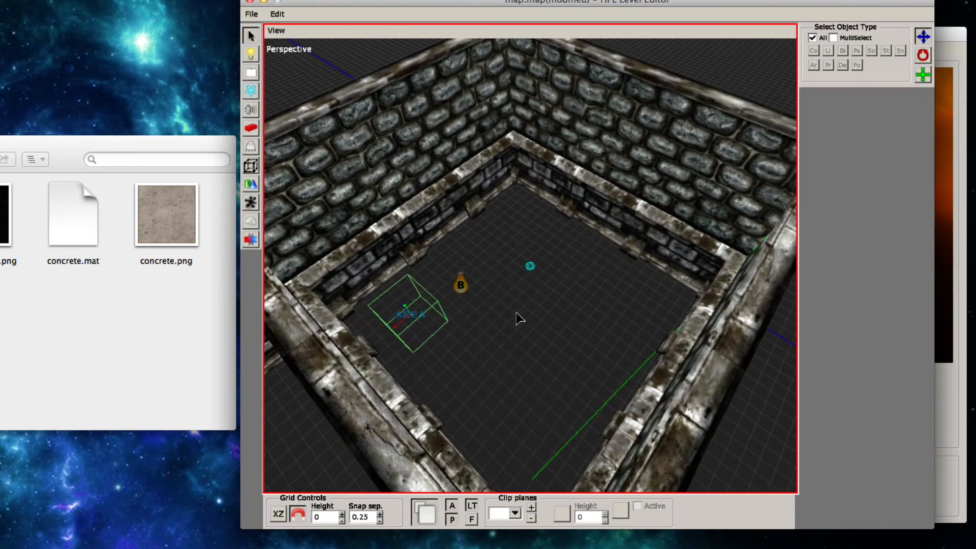
# - Inspect the box light, turn off the viewport's ambient lighting and save map.map
pyautogui.click(461, 285)
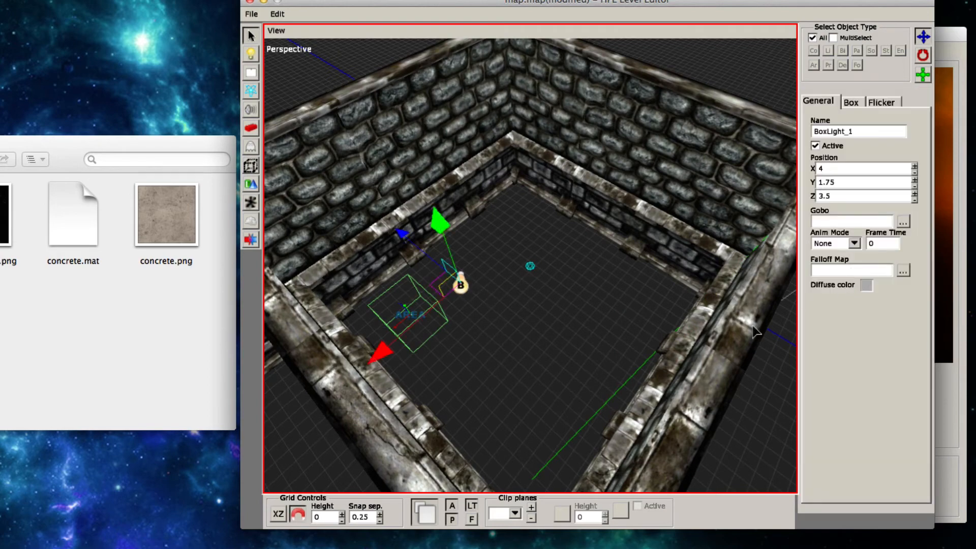
pyautogui.click(452, 506)
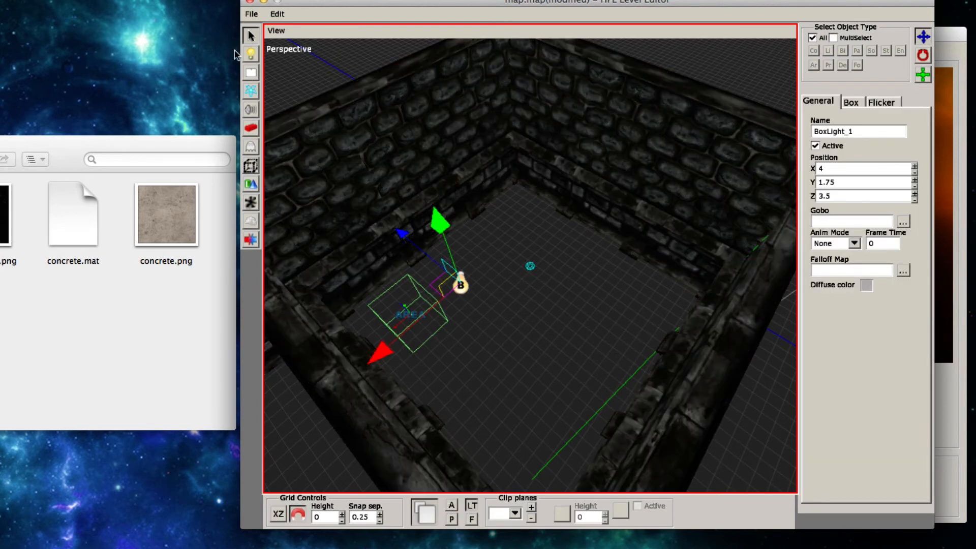
pyautogui.click(252, 13)
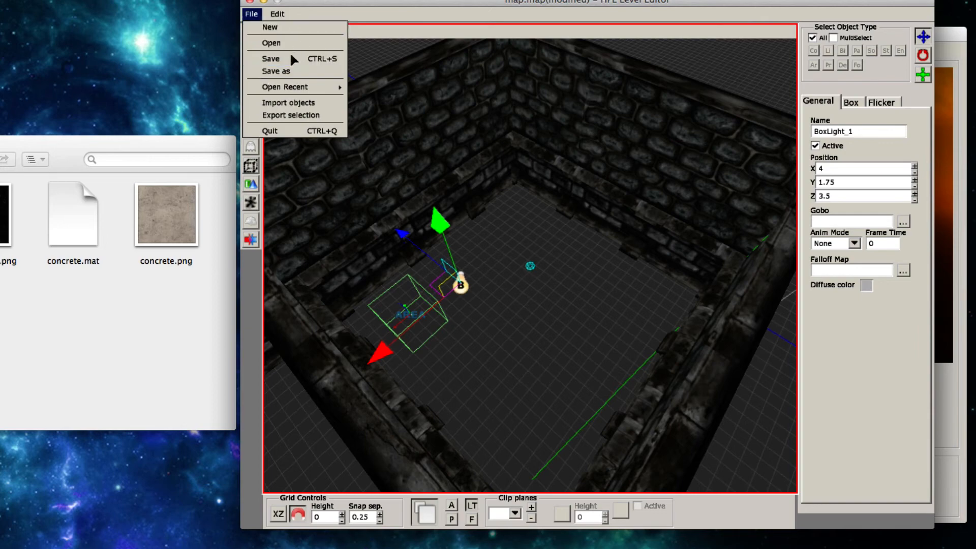
pyautogui.click(273, 60)
# - Quit the Level Editor and launch it again so it reloads the materials
pyautogui.click(251, 14)
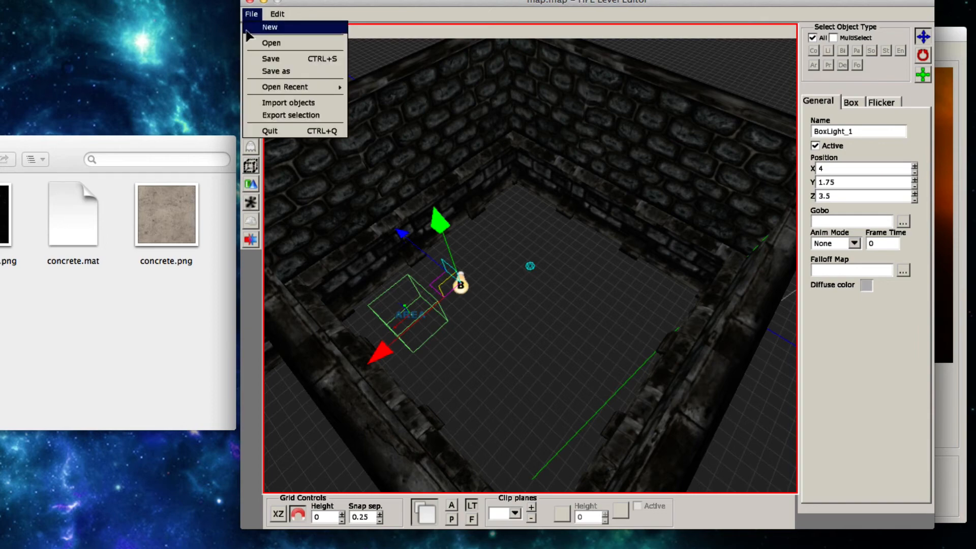
pyautogui.click(270, 131)
pyautogui.click(552, 286)
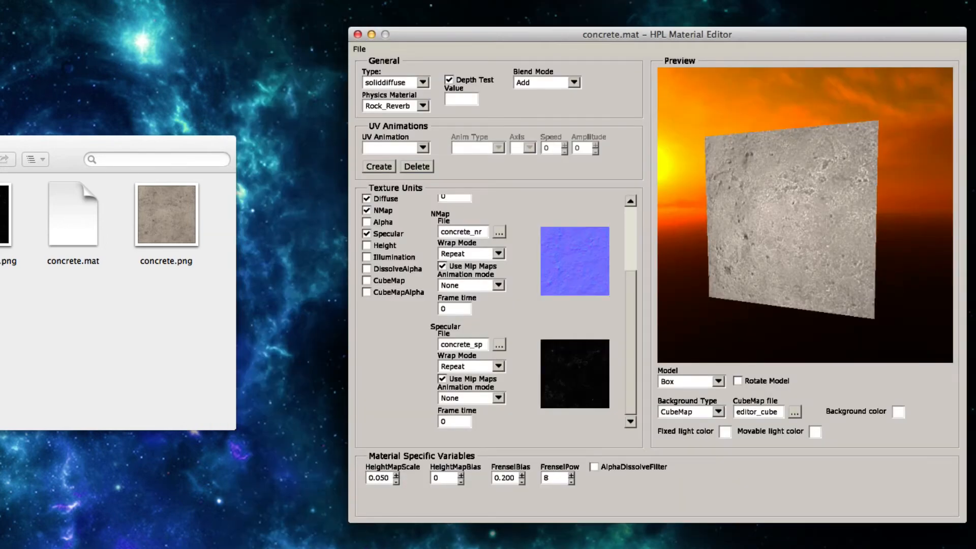
pyautogui.click(670, 548)
pyautogui.click(670, 548)
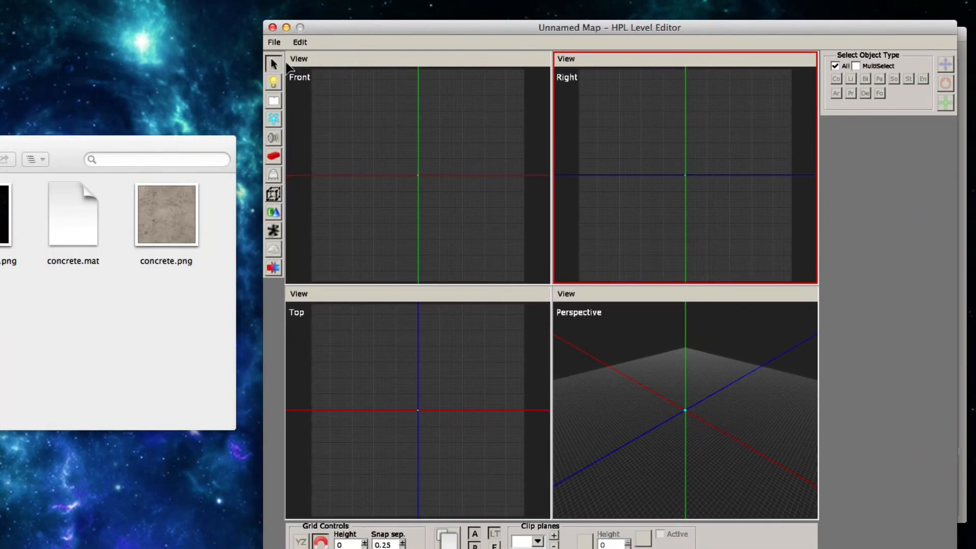
pyautogui.click(274, 42)
pyautogui.click(292, 87)
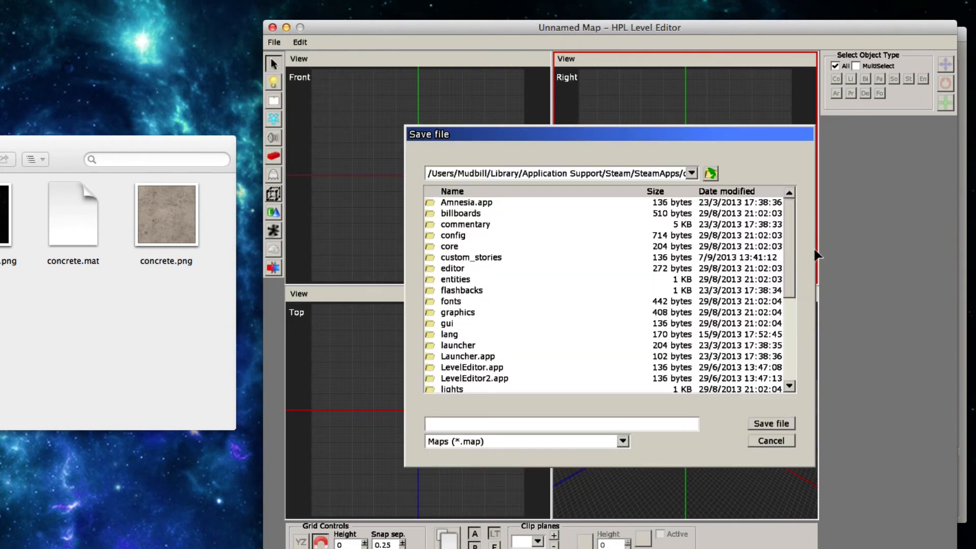
pyautogui.click(793, 441)
# - Load map.map into the restarted Level Editor
pyautogui.click(274, 42)
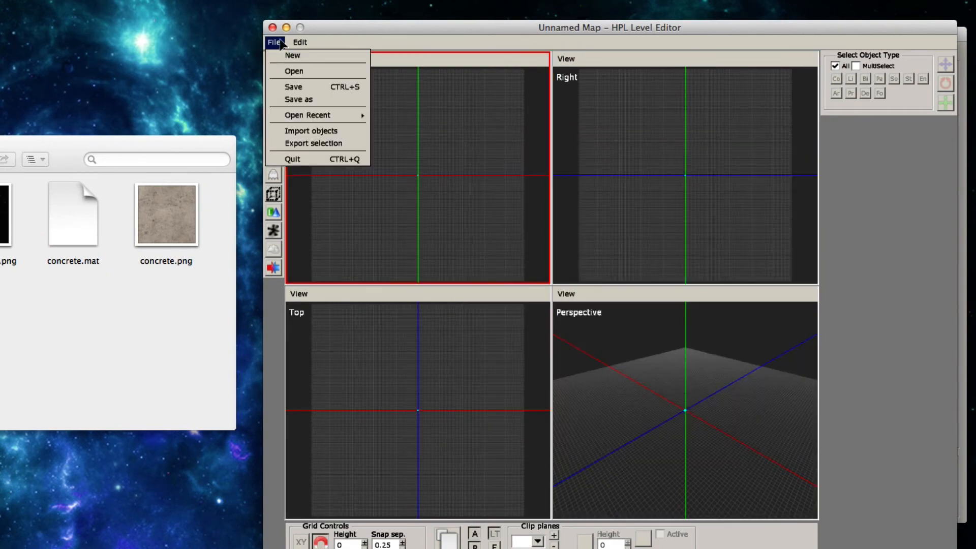
pyautogui.click(320, 72)
pyautogui.click(472, 226)
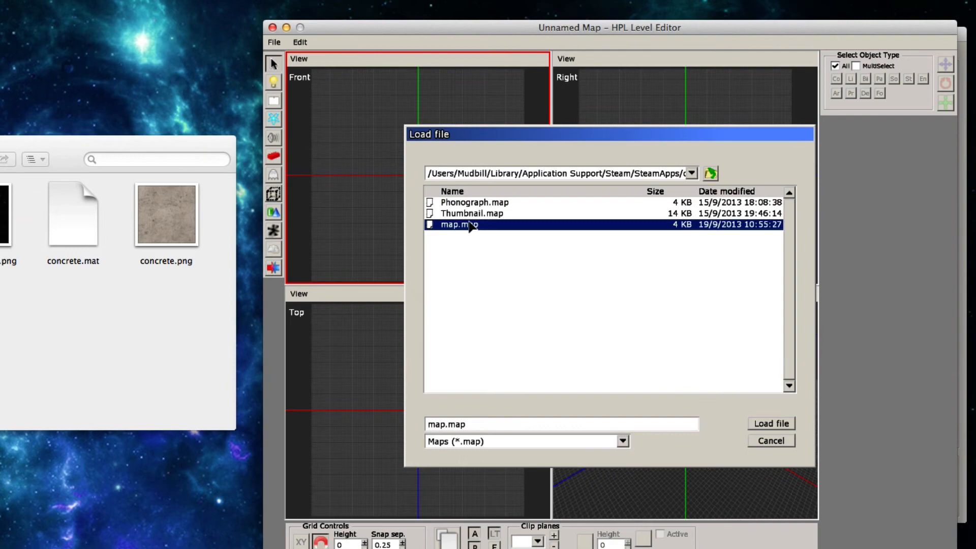
pyautogui.click(780, 421)
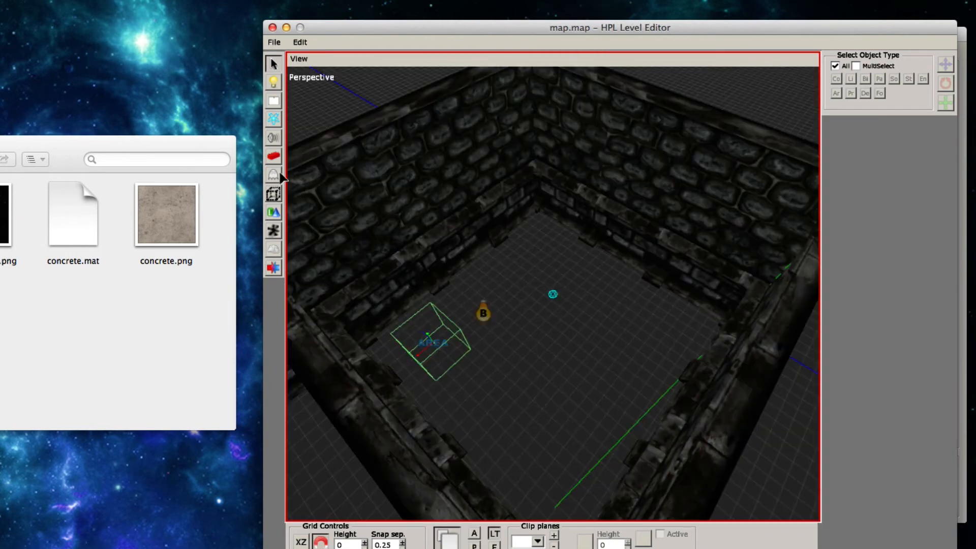
# - Set up a plane primitive that uses concrete.mat from the custom story's planes folder as its material
pyautogui.click(273, 230)
pyautogui.click(274, 212)
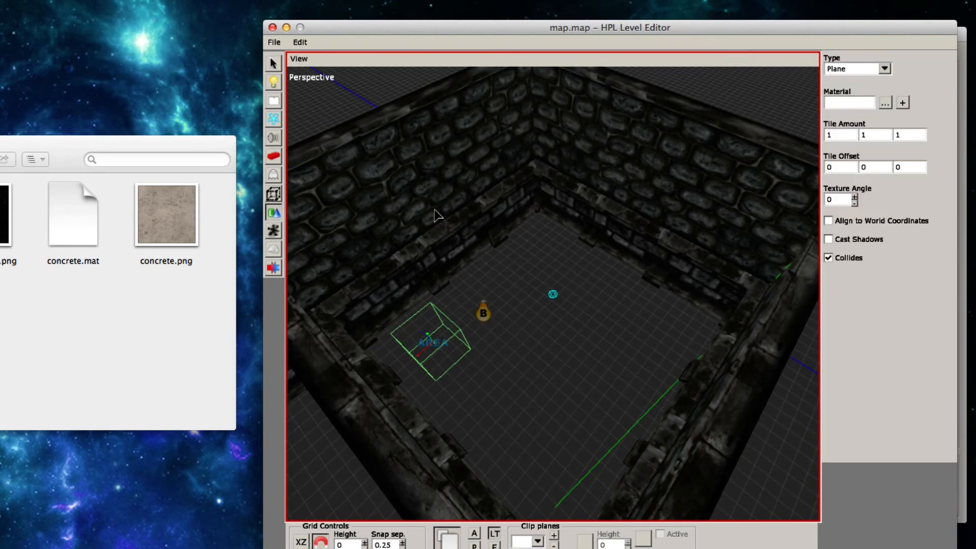
pyautogui.click(886, 103)
pyautogui.doubleClick(372, 201)
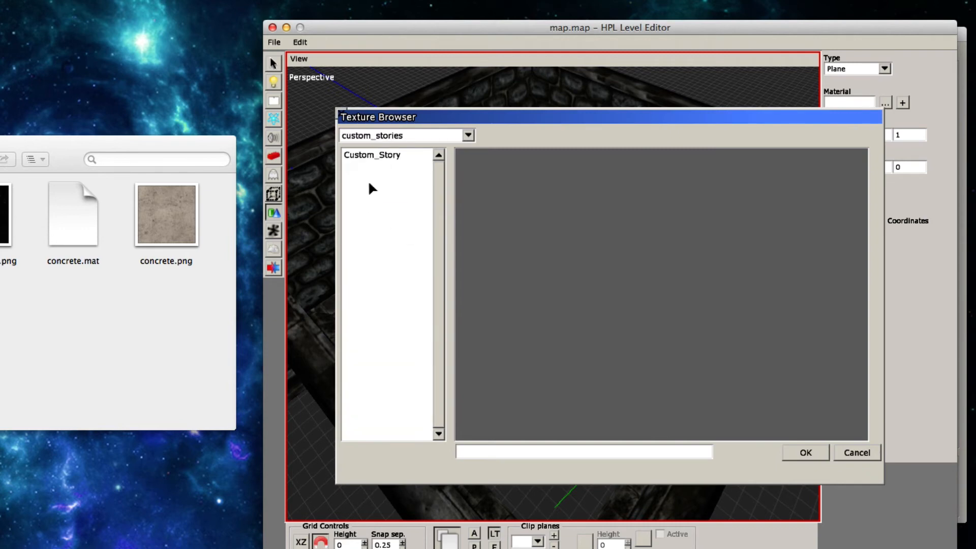
pyautogui.doubleClick(358, 166)
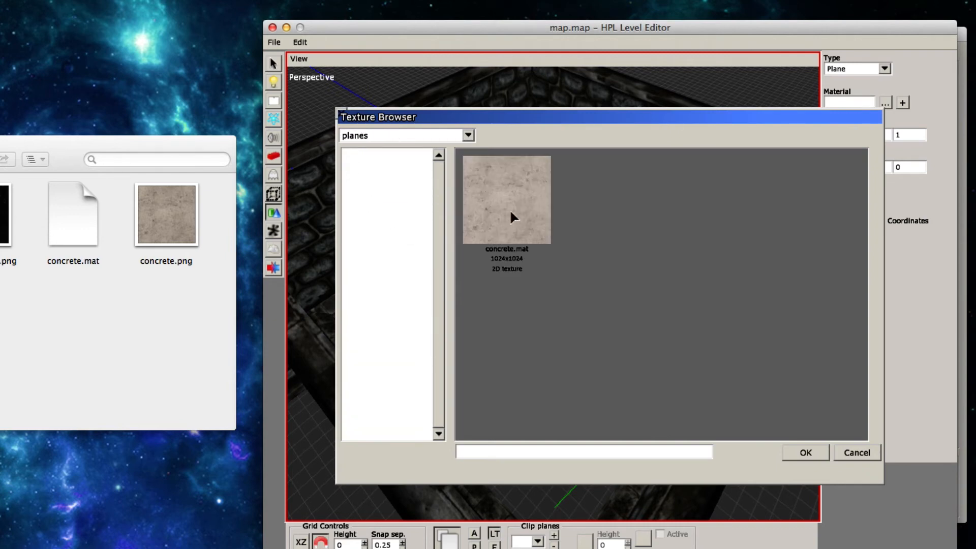
pyautogui.click(509, 209)
pyautogui.click(806, 453)
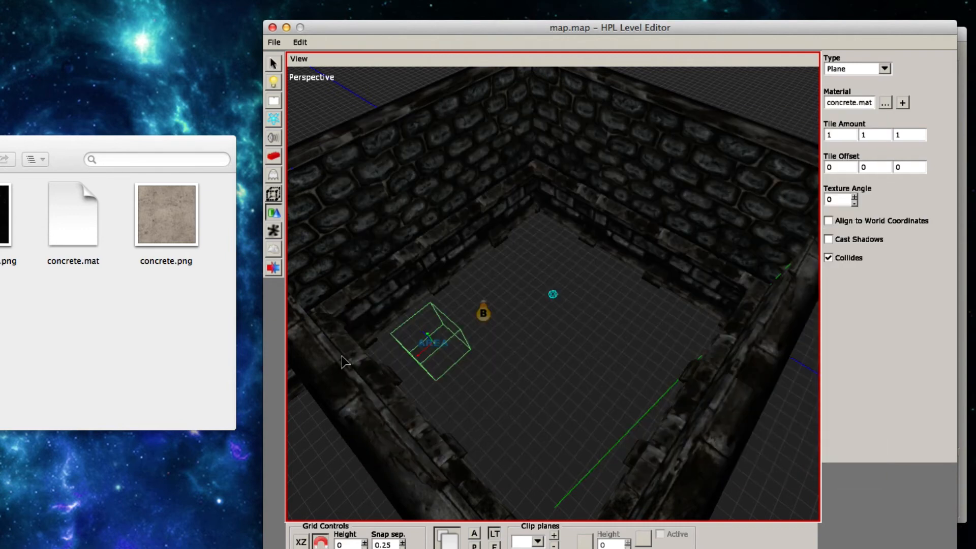
# - Draw the concrete plane across the whole floor between the room's walls and save map.map
pyautogui.click(778, 314)
pyautogui.moveTo(592, 424); pyautogui.dragTo(458, 172)
pyautogui.scroll(5, 585, 376)
pyautogui.click(275, 42)
pyautogui.click(287, 85)
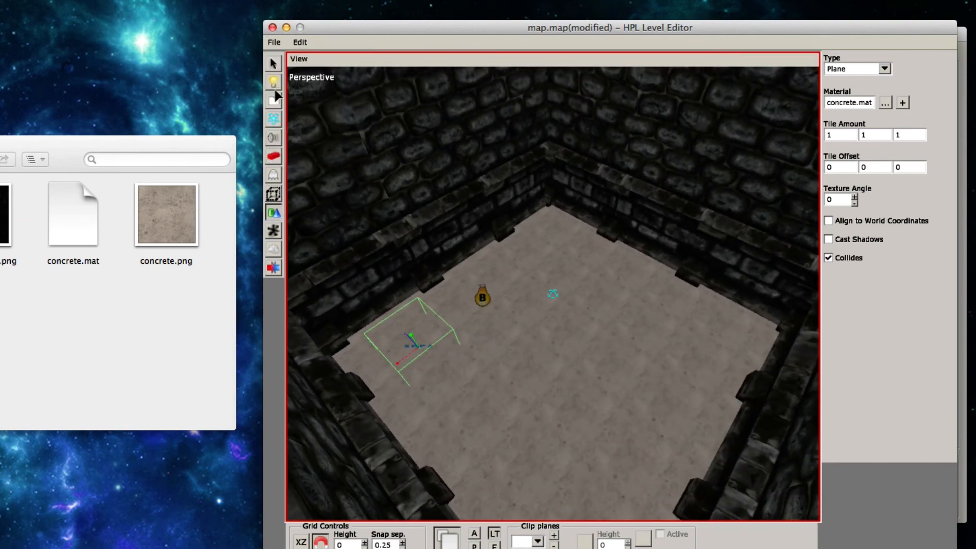
# - Launch Amnesia: The Dark Descent from Launchpad and start the game through its launcher
pyautogui.press('F4')
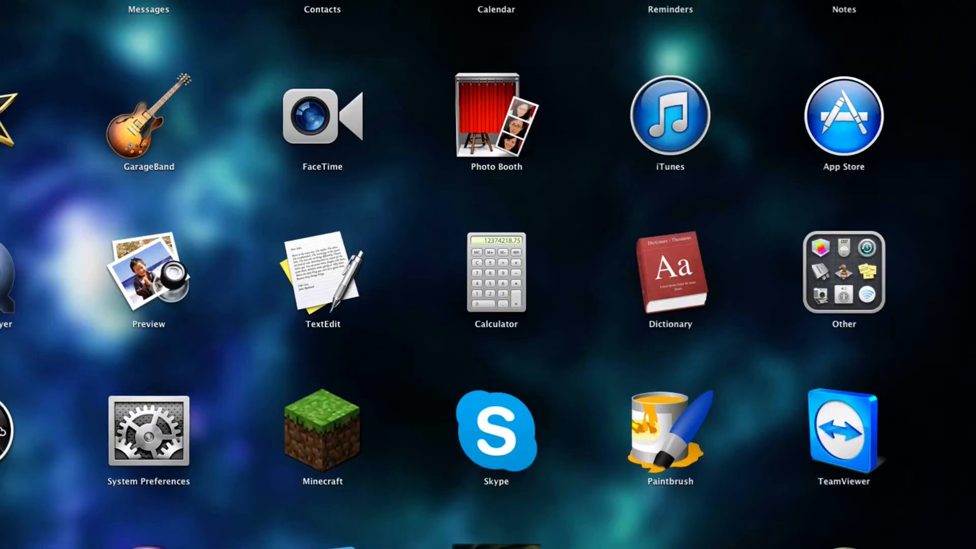
pyautogui.click(497, 547)
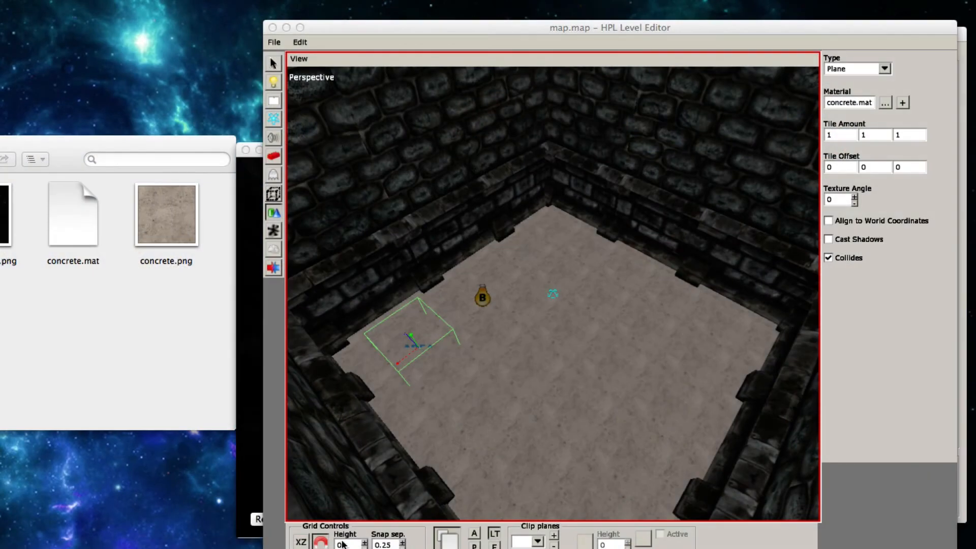
pyautogui.click(255, 469)
pyautogui.click(414, 521)
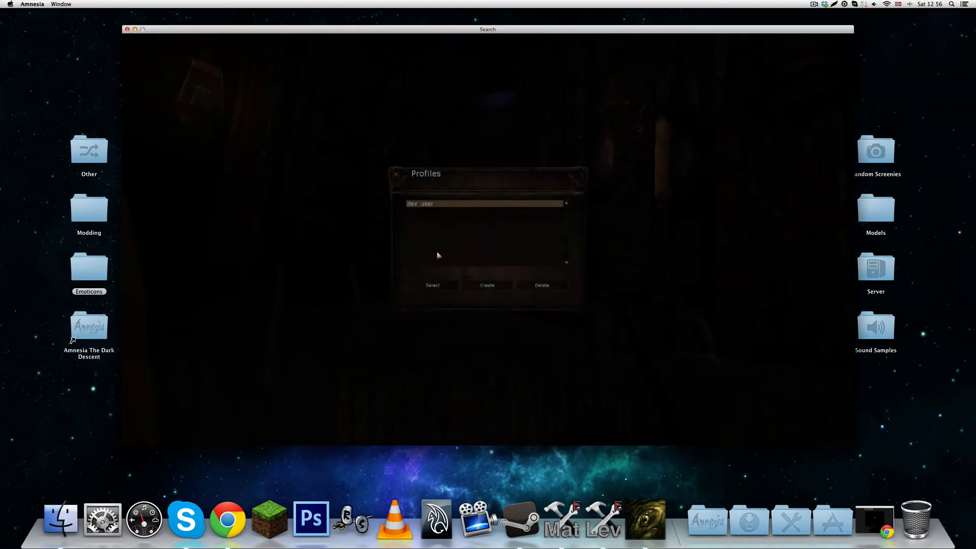
# - Select the existing profile, start the Tutorial custom story and walk across the room's concrete floor
pyautogui.click(433, 286)
pyautogui.click(233, 370)
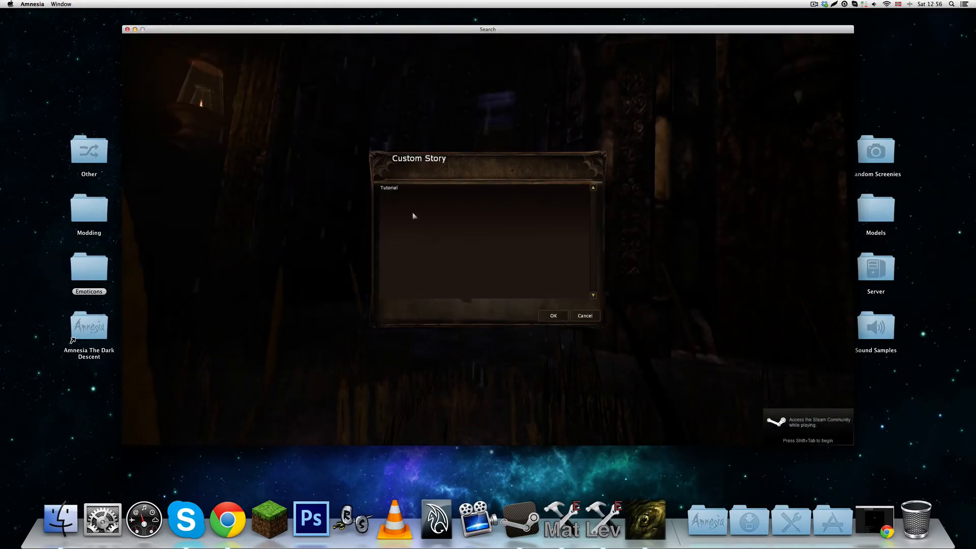
pyautogui.doubleClick(389, 189)
pyautogui.click(584, 247)
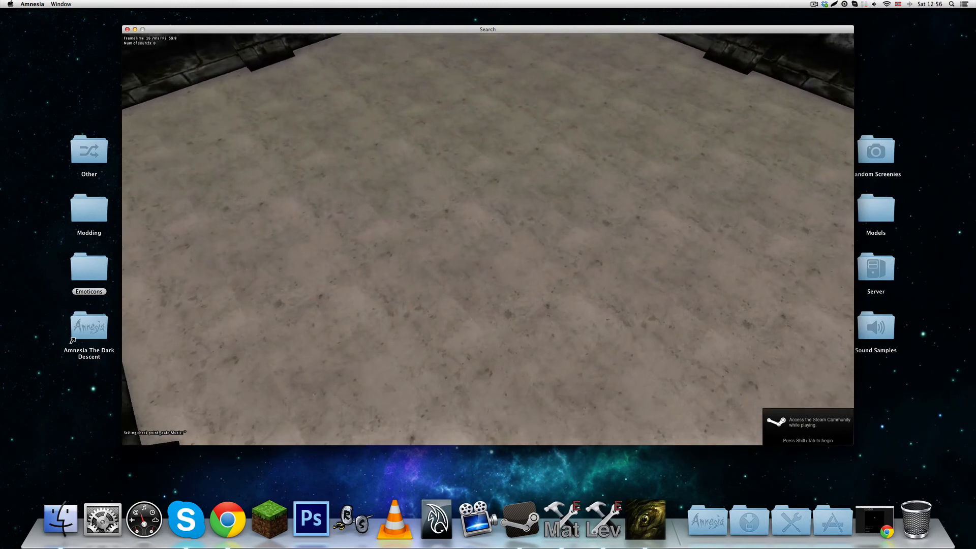
pyautogui.press('w')
pyautogui.press('w')
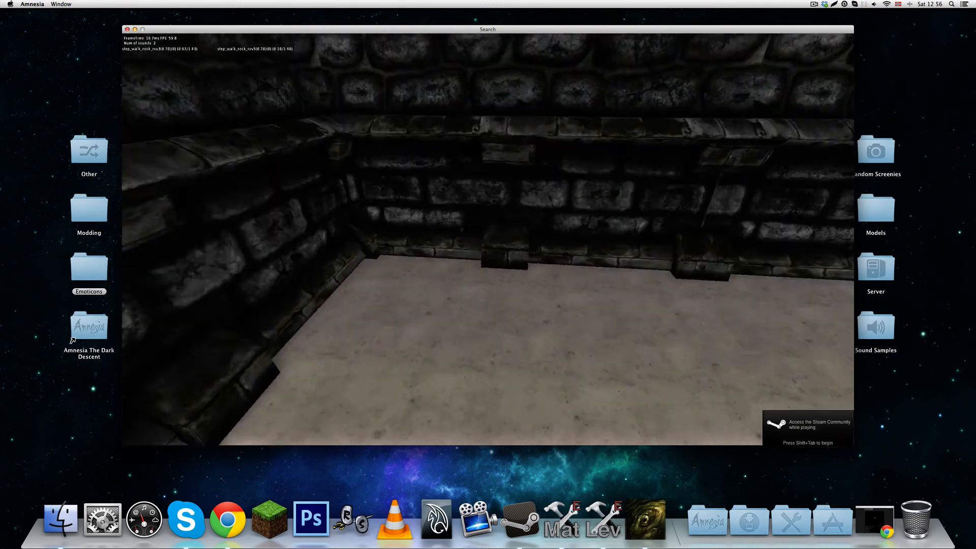
# - Exit the Tutorial story to the main menu and quit the game
pyautogui.press('Escape')
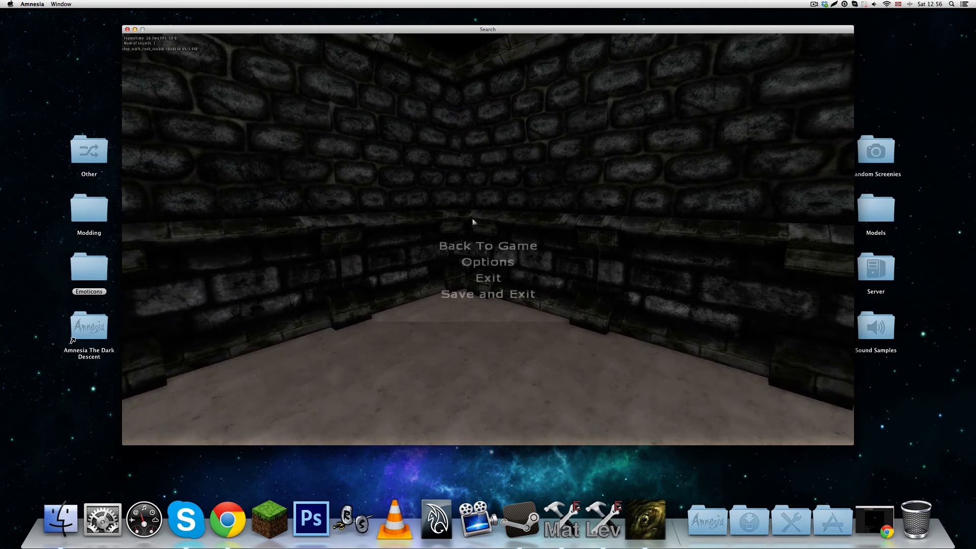
pyautogui.click(485, 281)
pyautogui.click(470, 248)
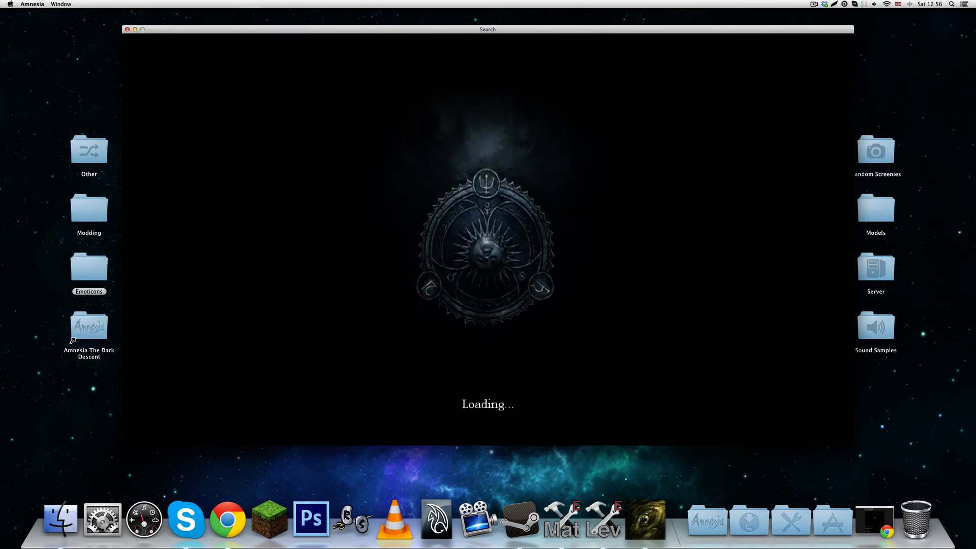
pyautogui.click(234, 422)
pyautogui.click(469, 249)
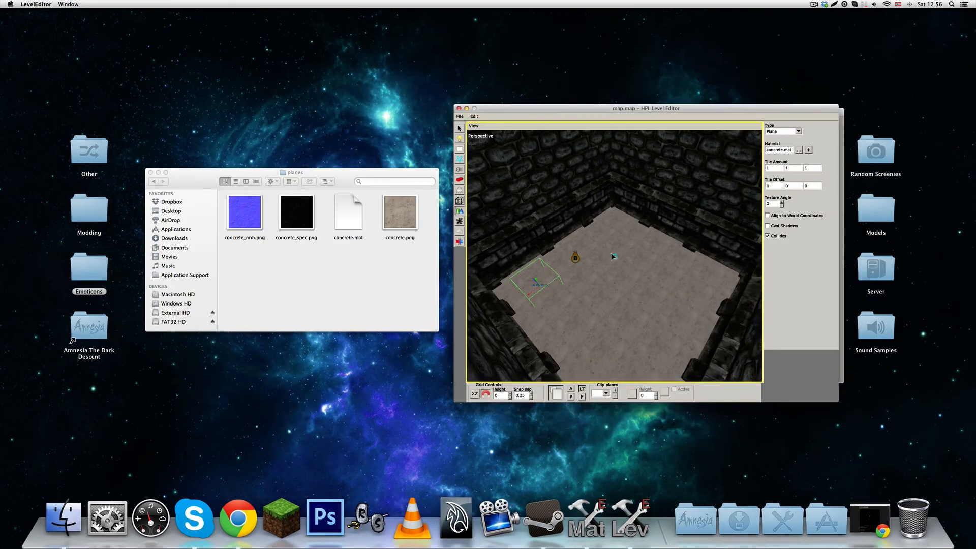
# - Quit the Level Editor and review concrete.mat's preview and its diffuse, normal and specular texture units in the Material Editor
pyautogui.moveTo(610, 259); pyautogui.dragTo(600, 336)
pyautogui.scroll(4, 611, 281)
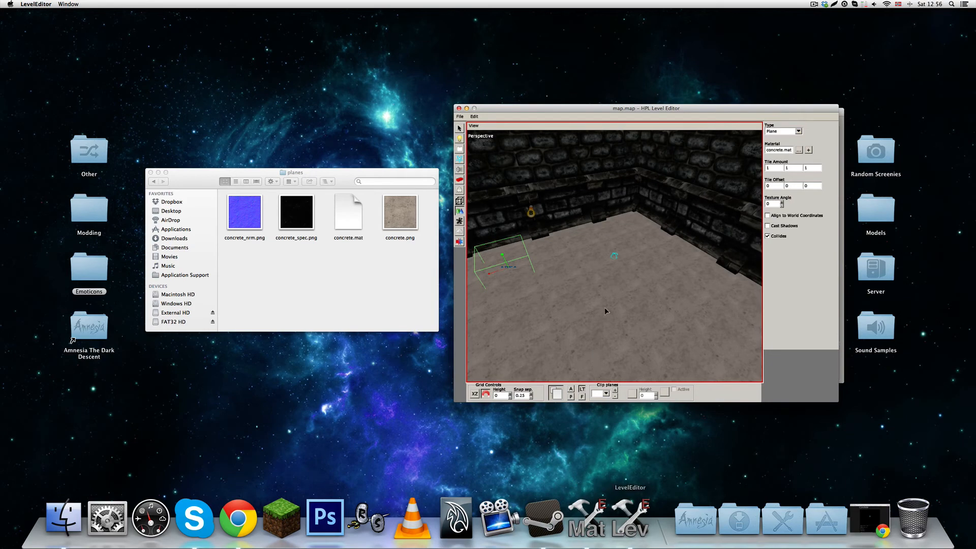
pyautogui.press('super+q')
pyautogui.click(625, 267)
pyautogui.click(610, 261)
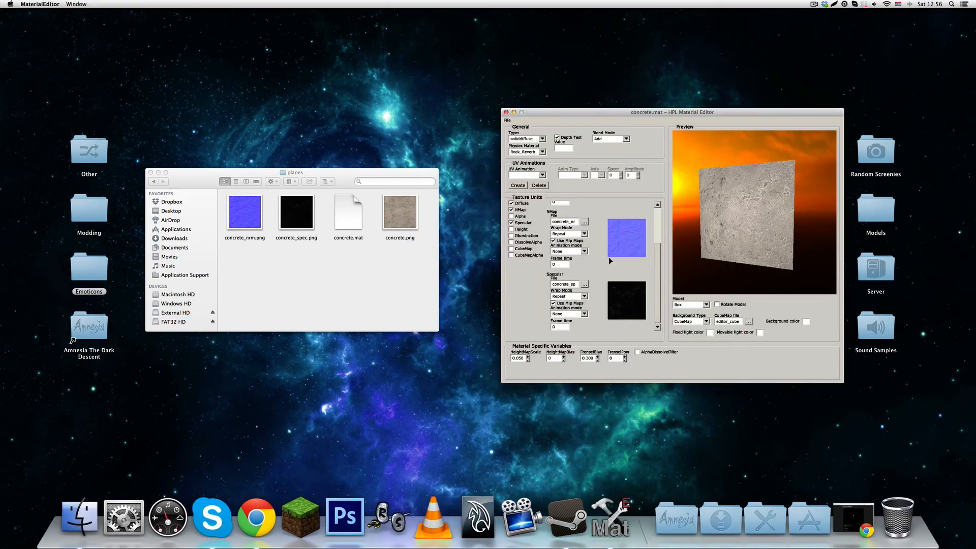
pyautogui.moveTo(752, 217); pyautogui.dragTo(733, 169)
pyautogui.moveTo(659, 255); pyautogui.dragTo(661, 279)
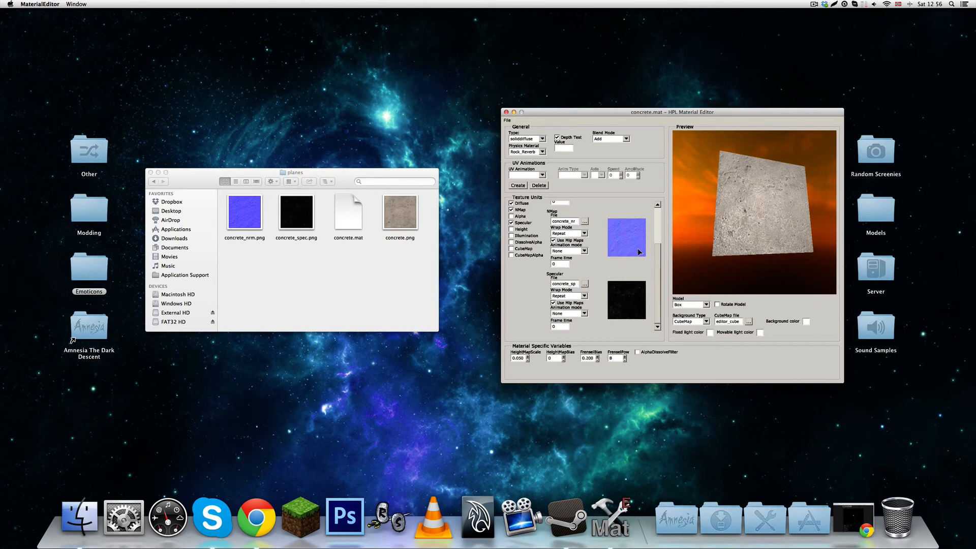
pyautogui.moveTo(661, 262); pyautogui.dragTo(659, 221)
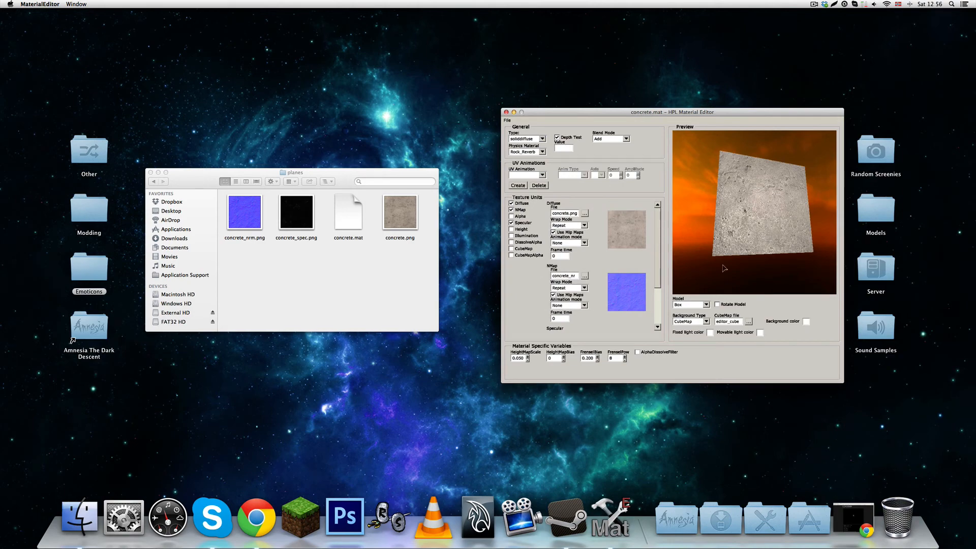
# - Launch the Level Editor with a new map and set a plane primitive to use concrete.mat from the custom story's planes folder
pyautogui.click(676, 519)
pyautogui.click(677, 487)
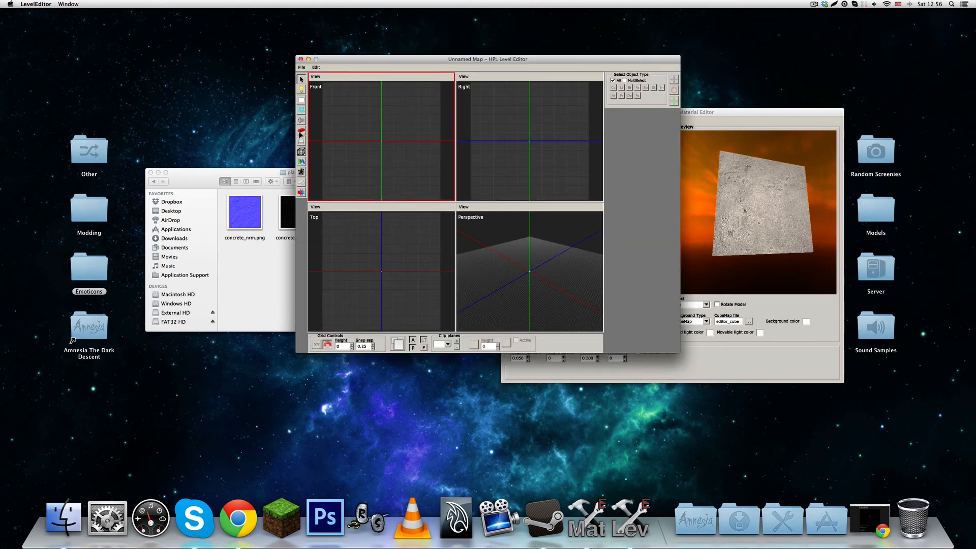
pyautogui.click(302, 162)
pyautogui.click(641, 101)
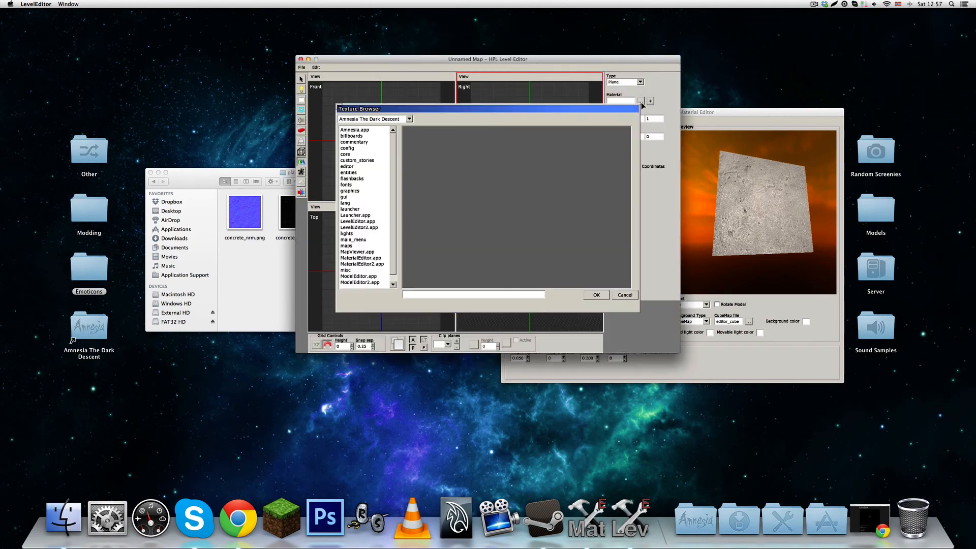
pyautogui.doubleClick(351, 161)
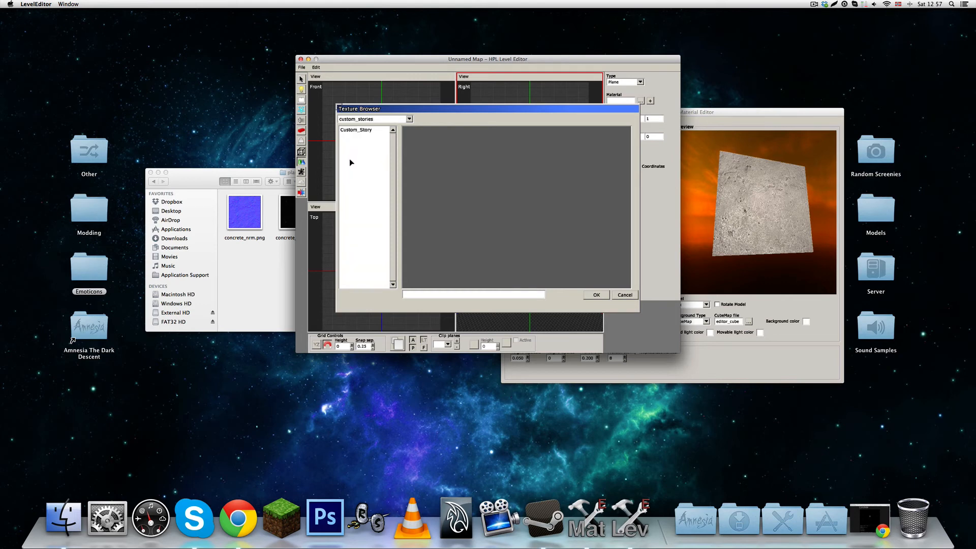
pyautogui.doubleClick(349, 137)
pyautogui.click(450, 165)
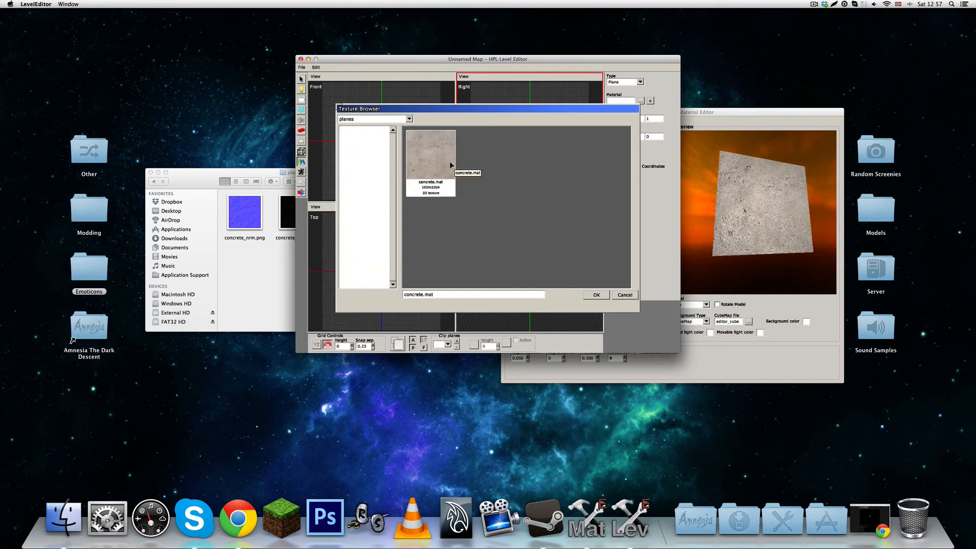
pyautogui.click(592, 297)
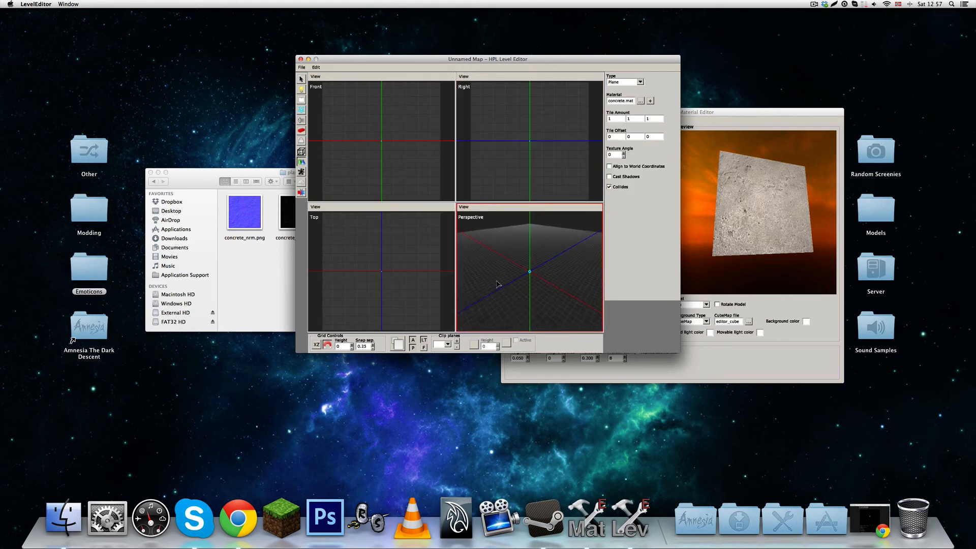
# - Enlarge the perspective view and draw a concrete plane about 7.75 by 3.5 units across the grid origin
pyautogui.press('space')
pyautogui.moveTo(347, 170); pyautogui.dragTo(570, 214)
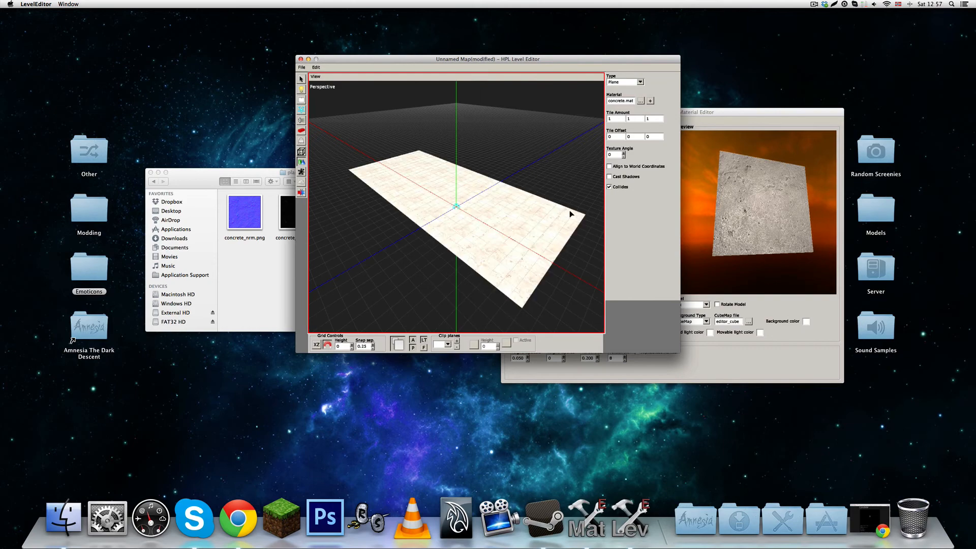
pyautogui.moveTo(515, 261); pyautogui.dragTo(483, 247)
# - Select the concrete plane, widen it along Z and move it to position 0, 0, 0
pyautogui.click(301, 79)
pyautogui.click(473, 227)
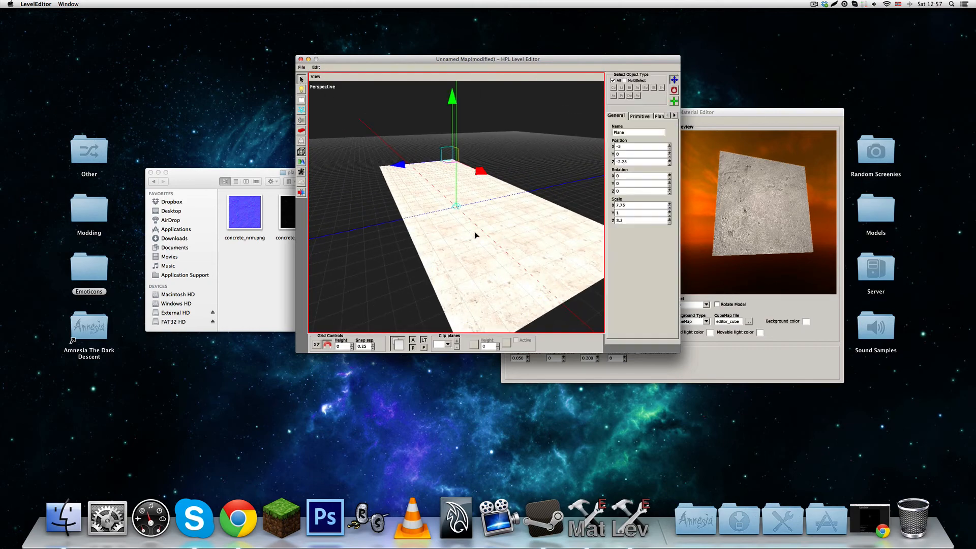
pyautogui.moveTo(397, 166); pyautogui.dragTo(381, 168)
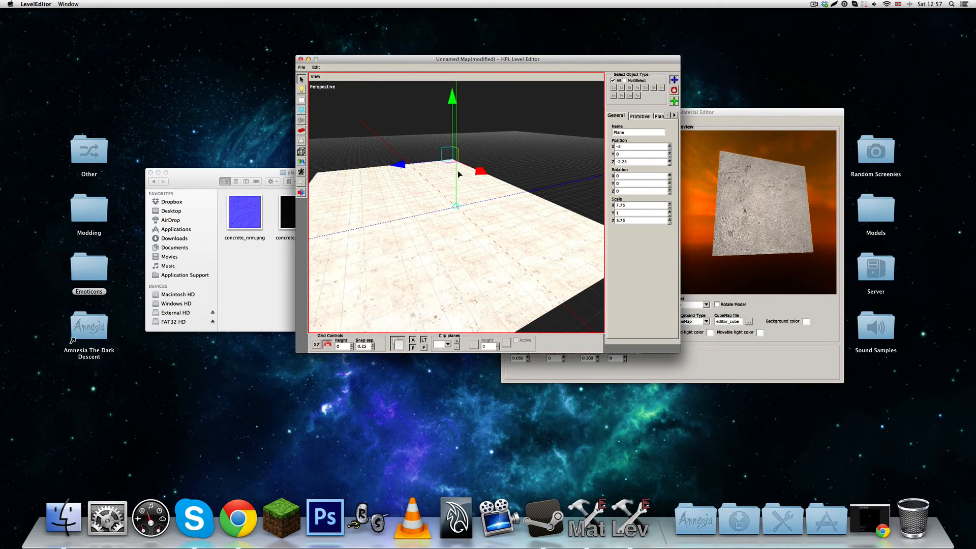
pyautogui.moveTo(449, 165); pyautogui.dragTo(464, 228)
# - Toggle the viewport lighting to examine the concrete plane's surface, and return to the Material Editor window
pyautogui.click(413, 347)
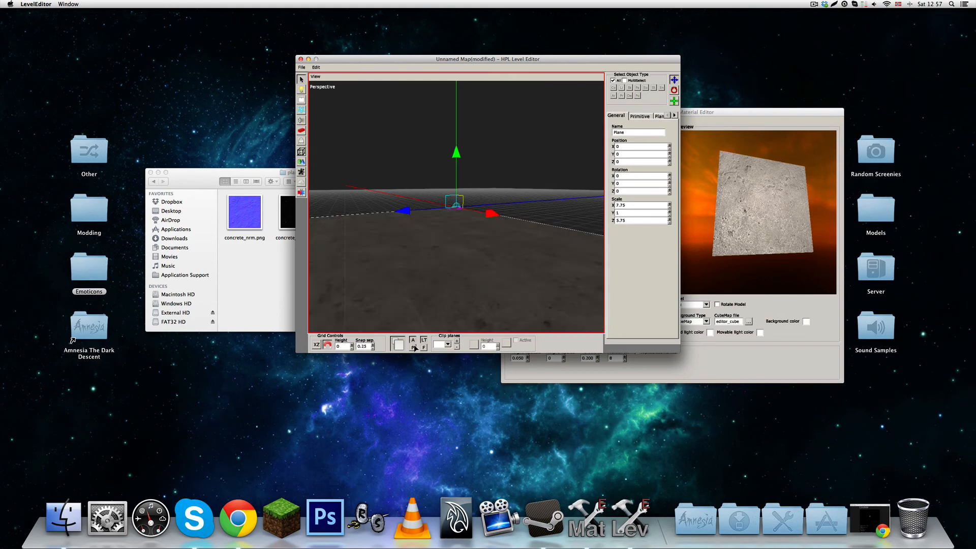
pyautogui.click(413, 347)
pyautogui.click(413, 348)
pyautogui.click(414, 348)
pyautogui.moveTo(449, 265)
pyautogui.mouseDown()
pyautogui.moveTo(453, 296)
pyautogui.moveTo(451, 203)
pyautogui.moveTo(463, 216)
pyautogui.moveTo(462, 289)
pyautogui.moveTo(447, 278)
pyautogui.moveTo(466, 235)
pyautogui.moveTo(450, 220)
pyautogui.moveTo(465, 255)
pyautogui.moveTo(508, 216)
pyautogui.moveTo(496, 227)
pyautogui.moveTo(479, 203)
pyautogui.moveTo(527, 245)
pyautogui.moveTo(443, 201)
pyautogui.moveTo(439, 278)
pyautogui.mouseUp()
pyautogui.moveTo(464, 139); pyautogui.dragTo(474, 212)
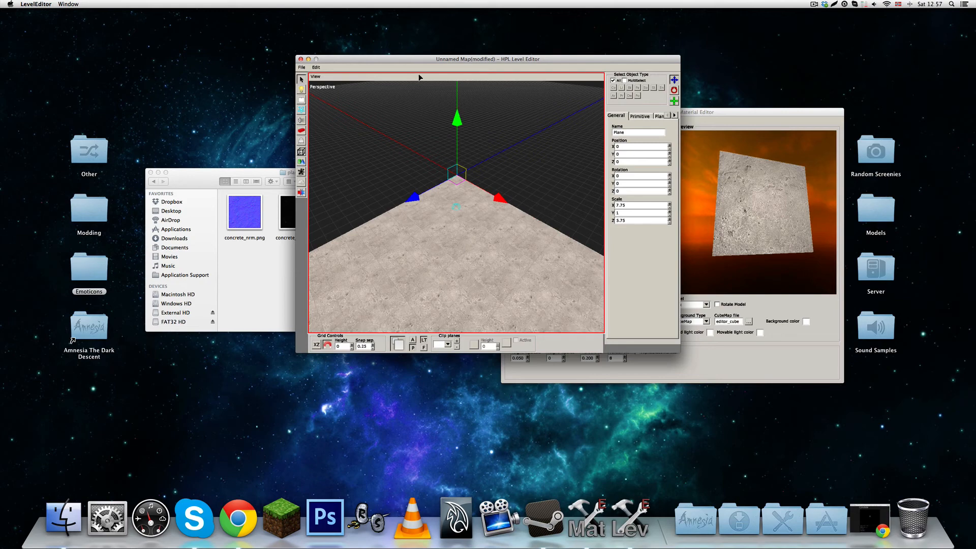
pyautogui.click(710, 248)
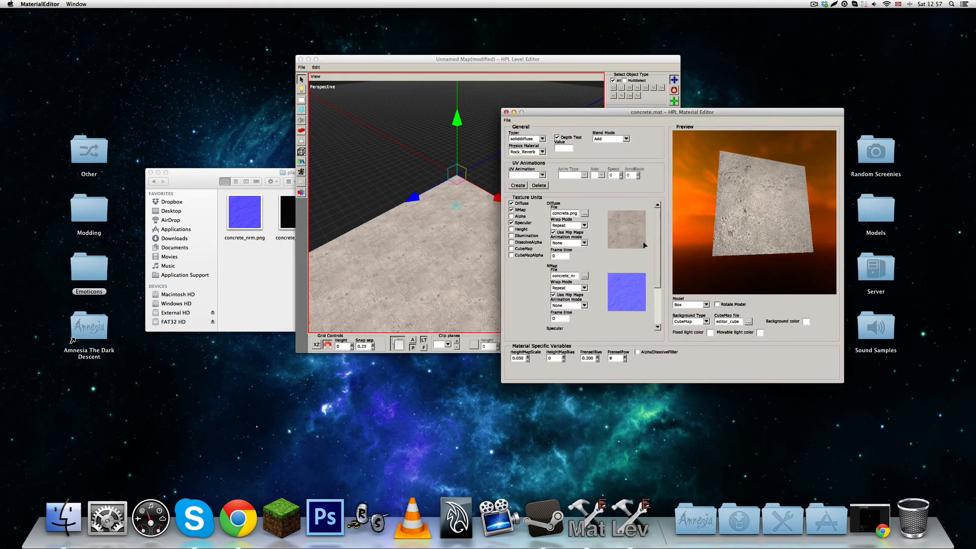
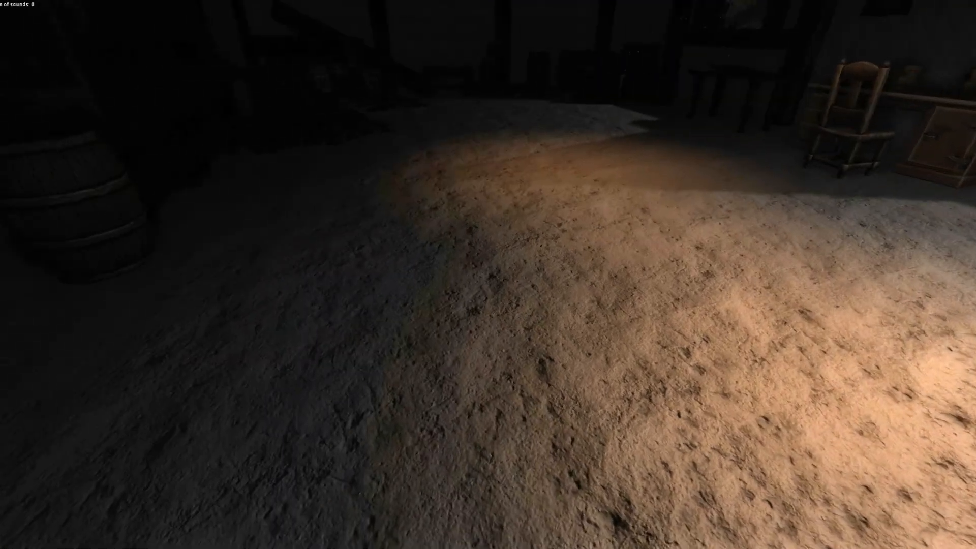
pyautogui.press('w')
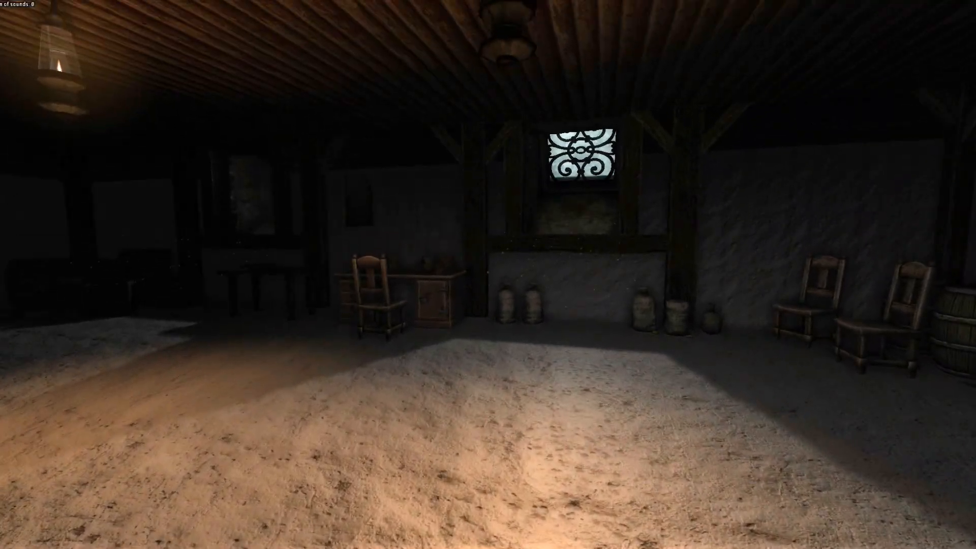
pyautogui.press('w')
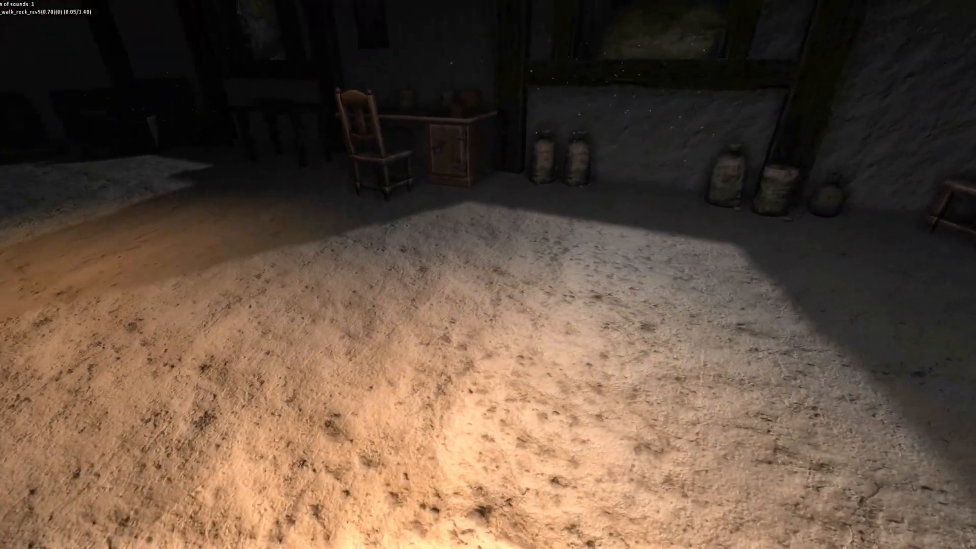
pyautogui.press('w')
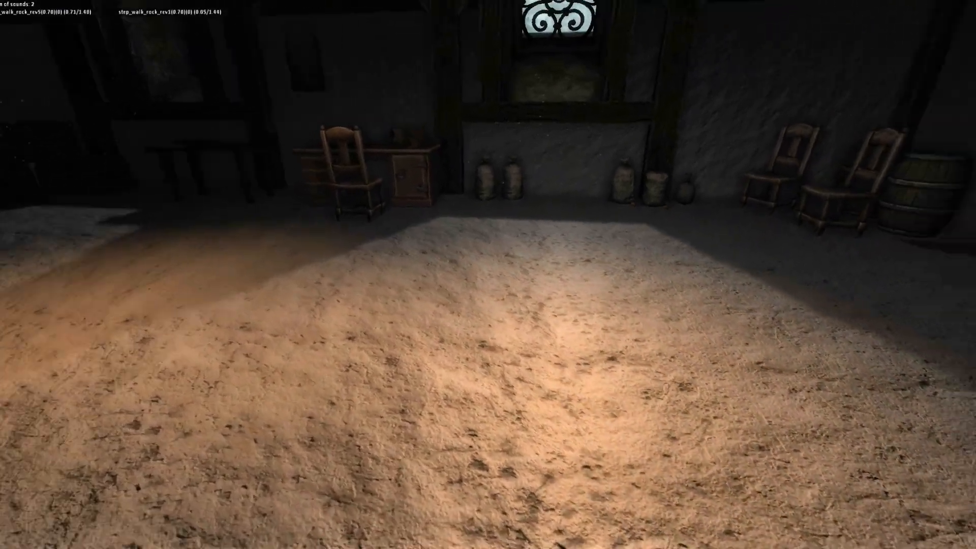
pyautogui.press('a')
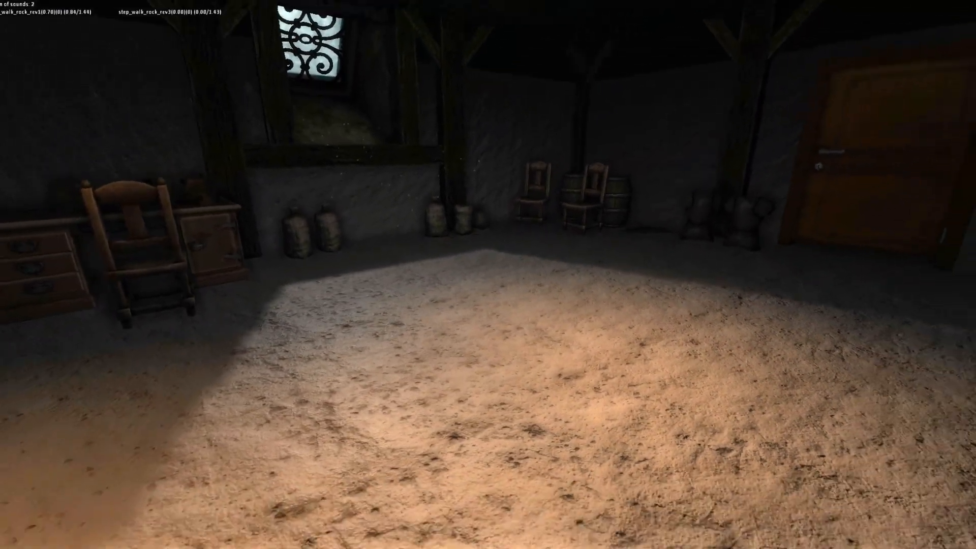
pyautogui.press('d')
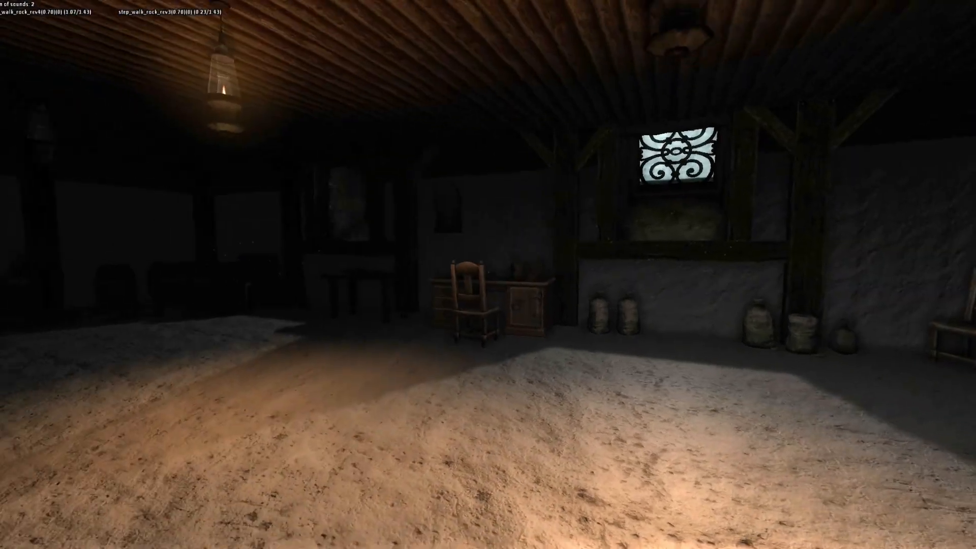
pyautogui.press('s')
pyautogui.press('w')
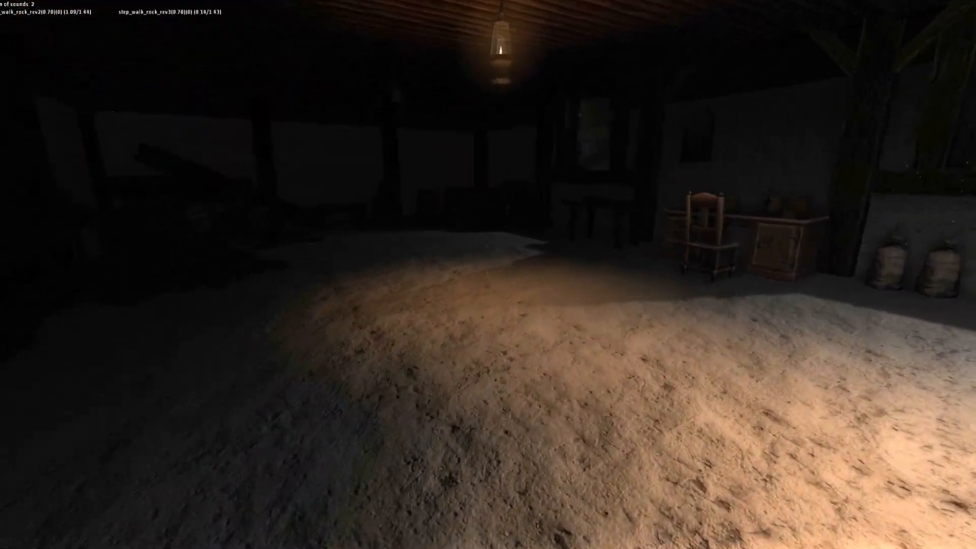
pyautogui.press('w')
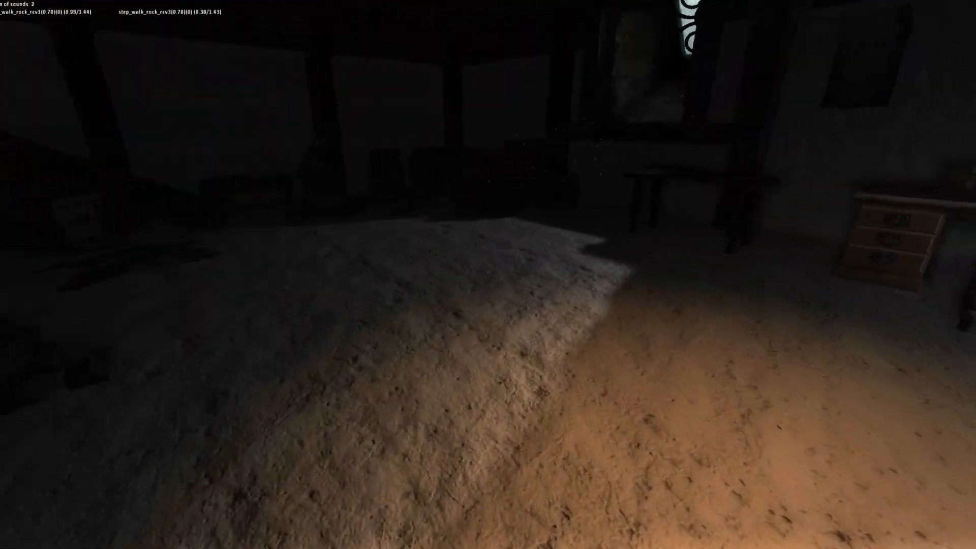
pyautogui.press('a')
pyautogui.press('w')
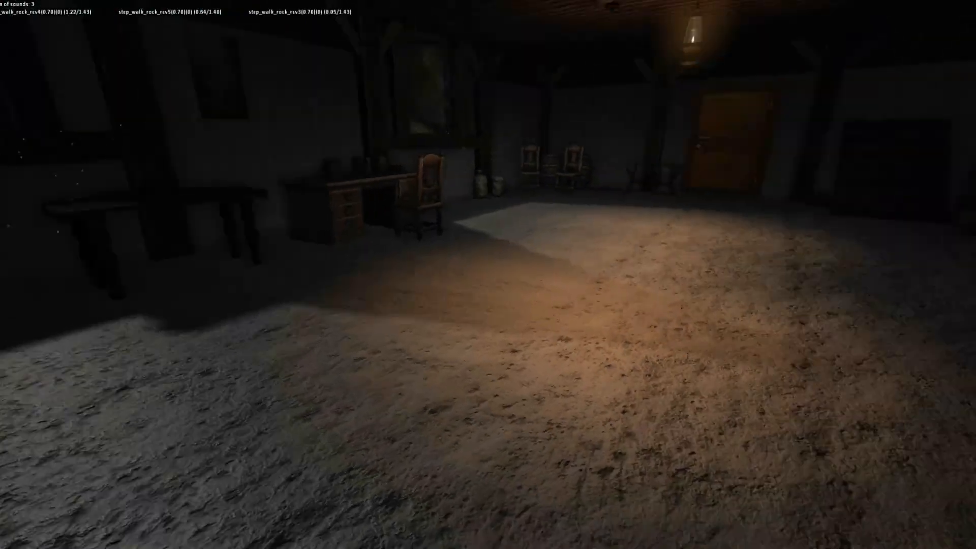
pyautogui.press('w')
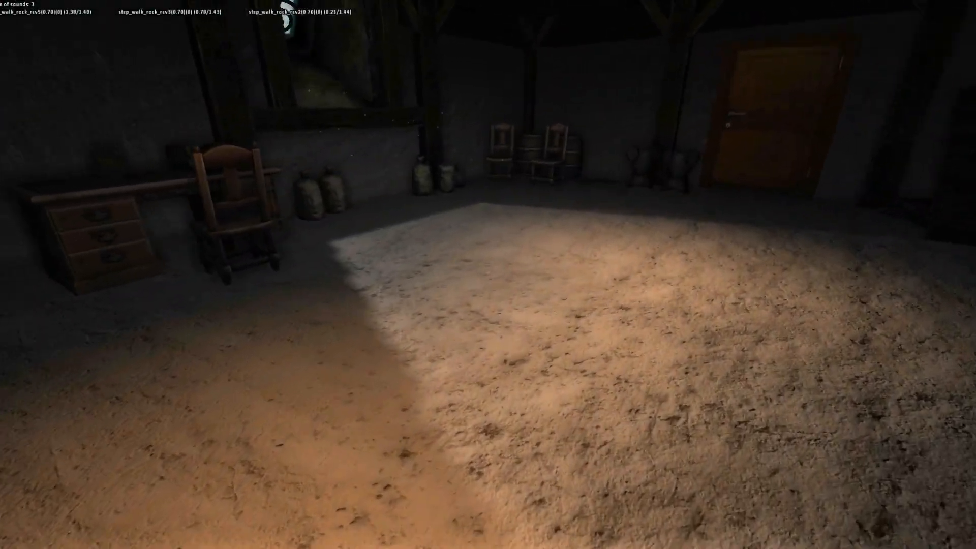
pyautogui.press('s')
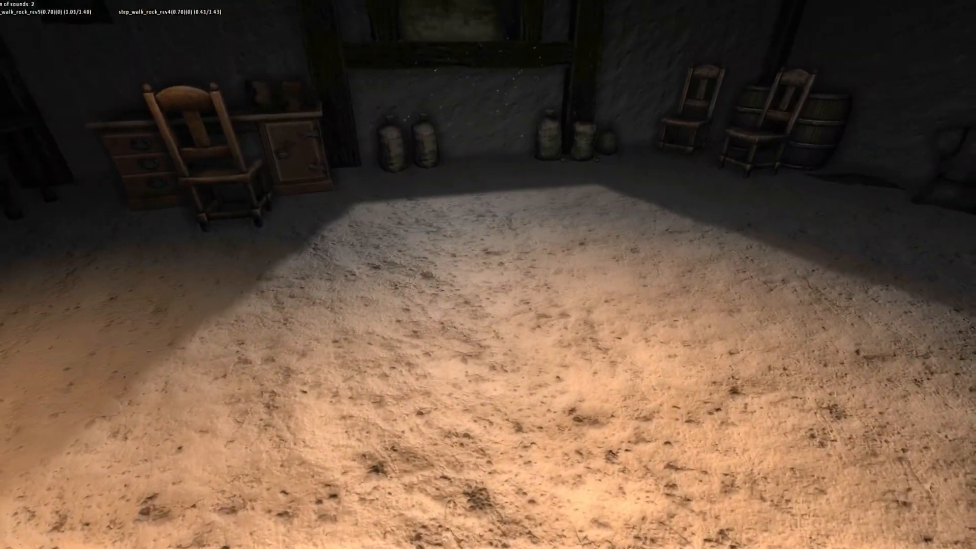
pyautogui.press('d')
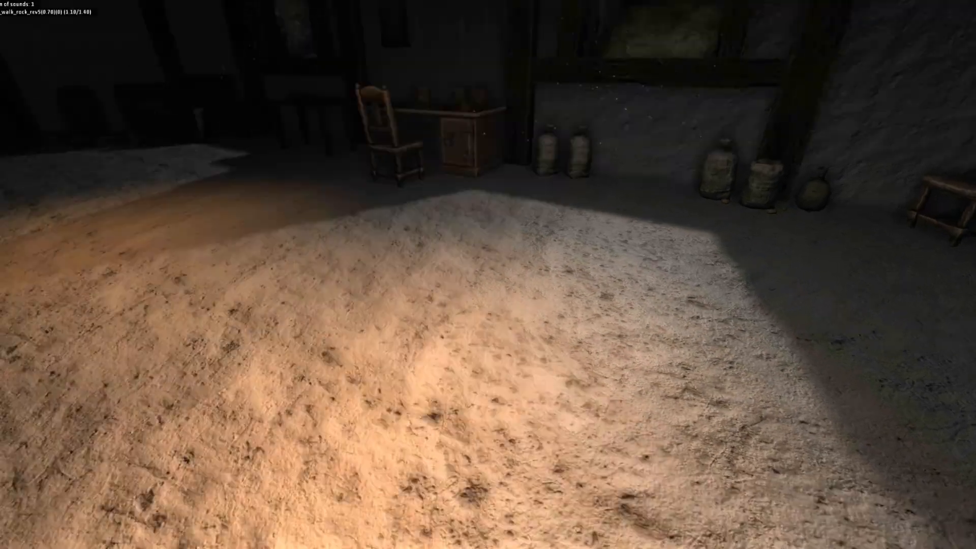
pyautogui.press('s')
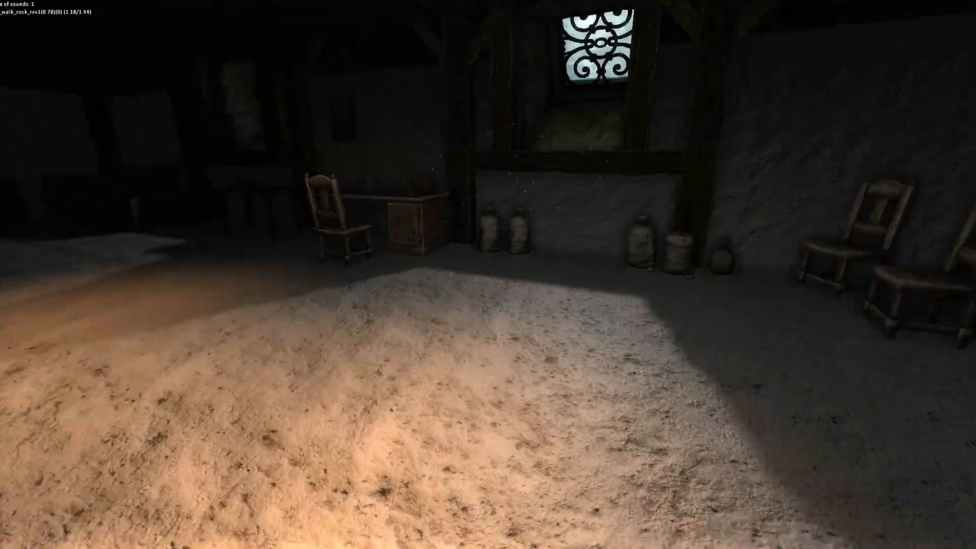
pyautogui.press('d')
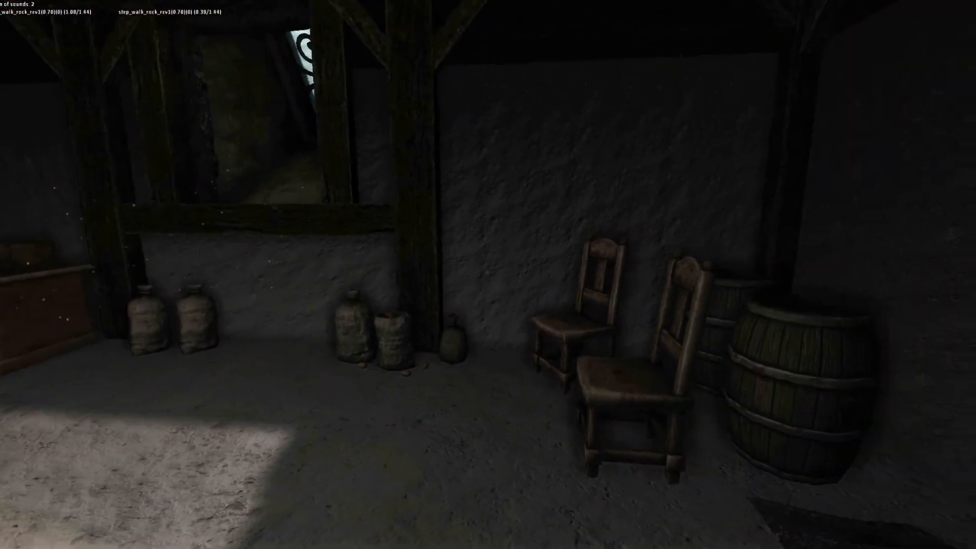
pyautogui.press('w')
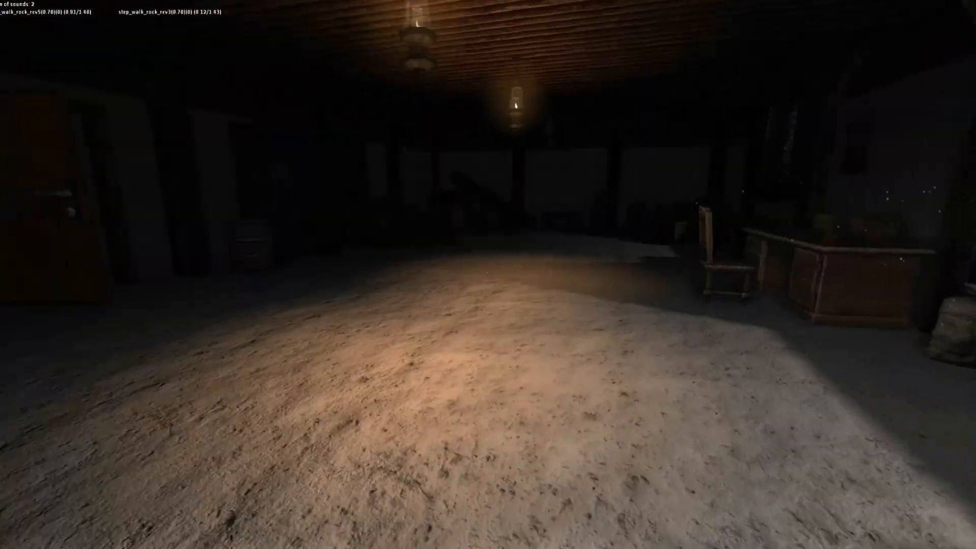
pyautogui.press('w')
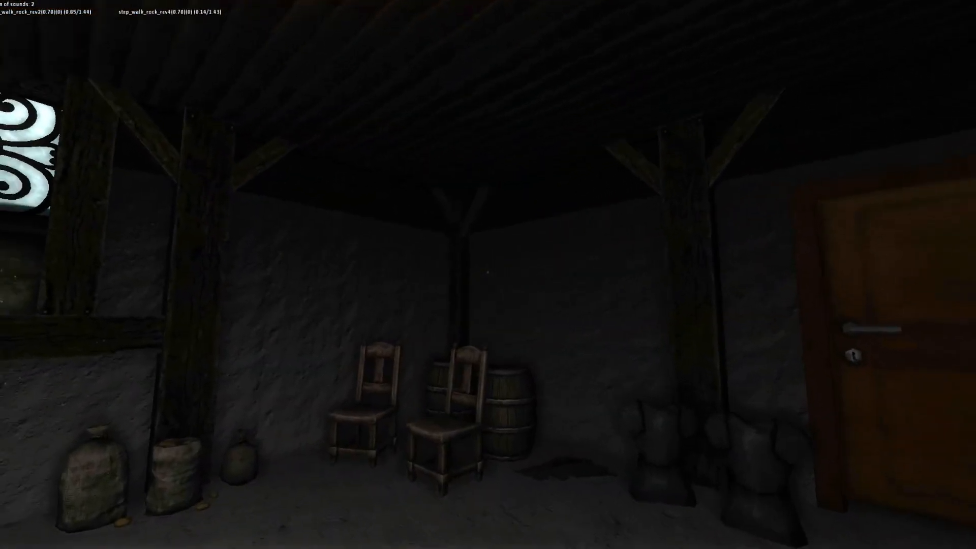
pyautogui.press('w')
pyautogui.press('w')
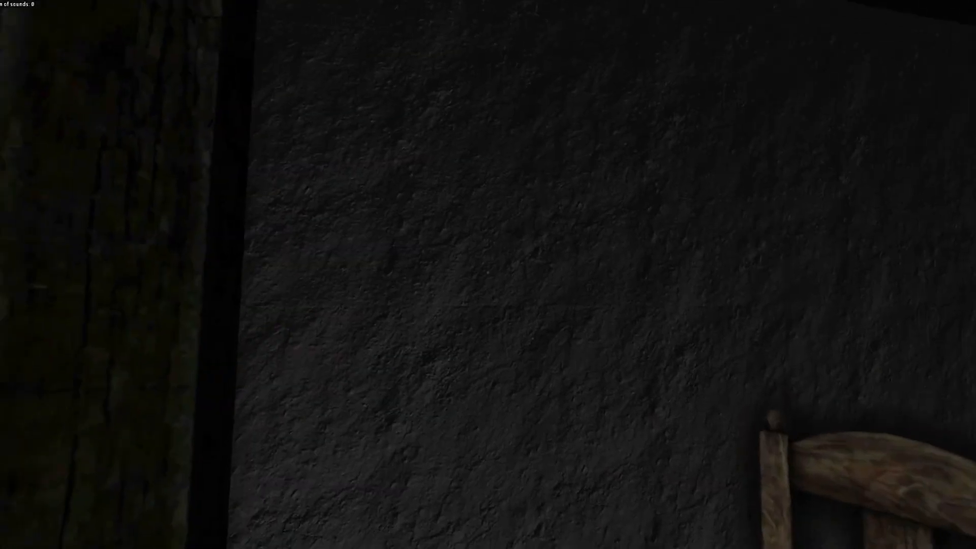
pyautogui.press('w')
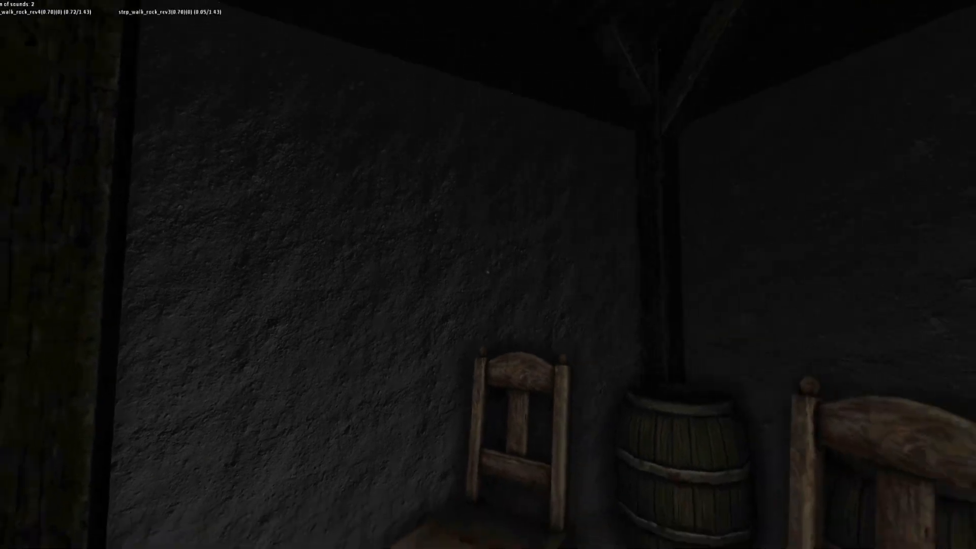
pyautogui.press('w')
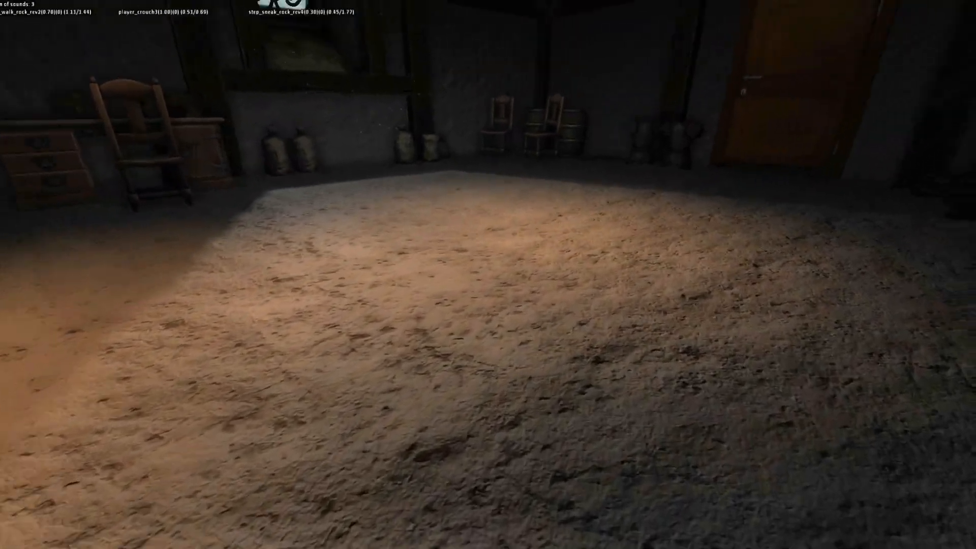
pyautogui.press('ctrl')
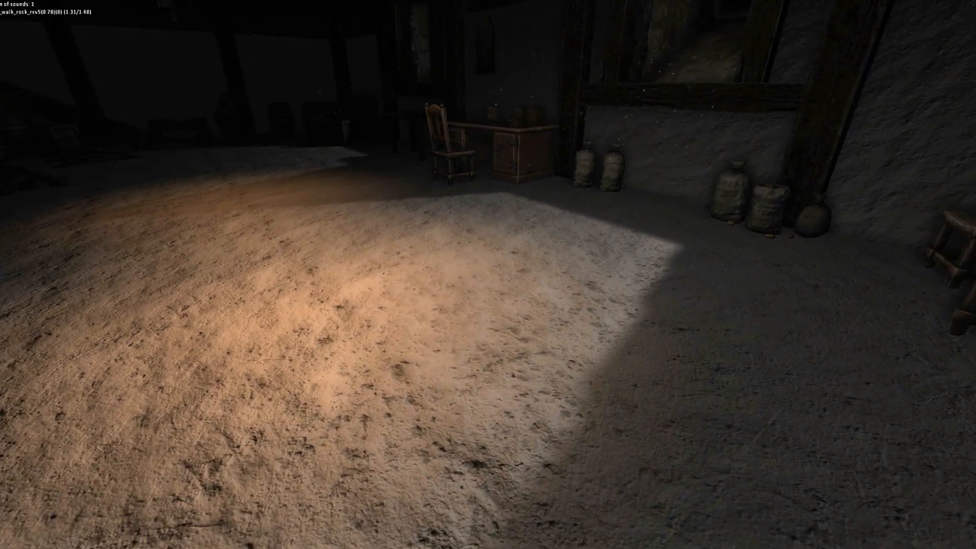
pyautogui.press('s')
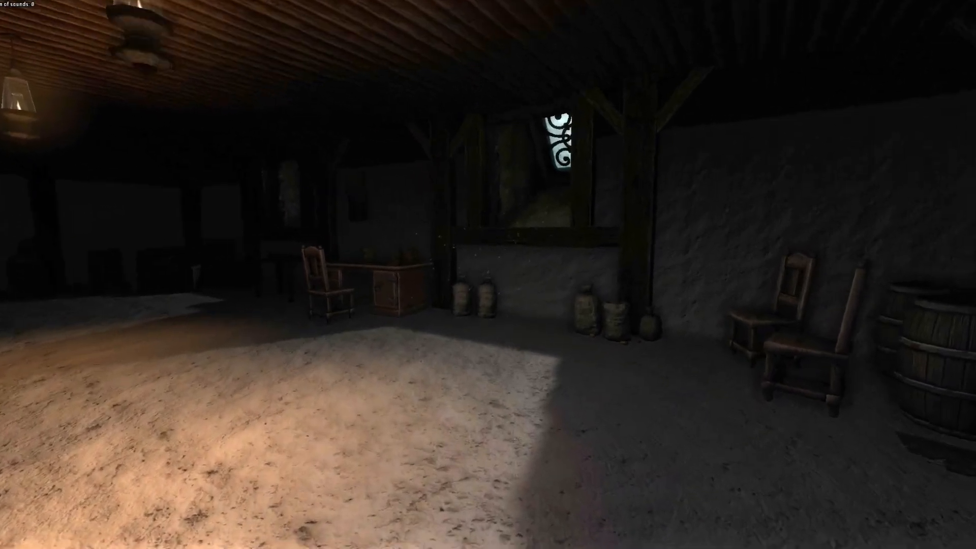
pyautogui.press('w')
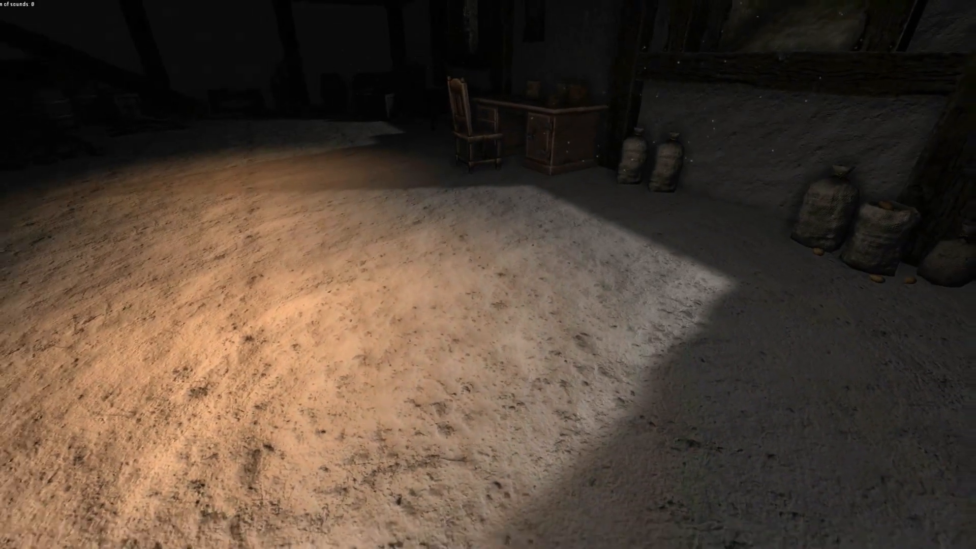
pyautogui.press('s')
pyautogui.press('w')
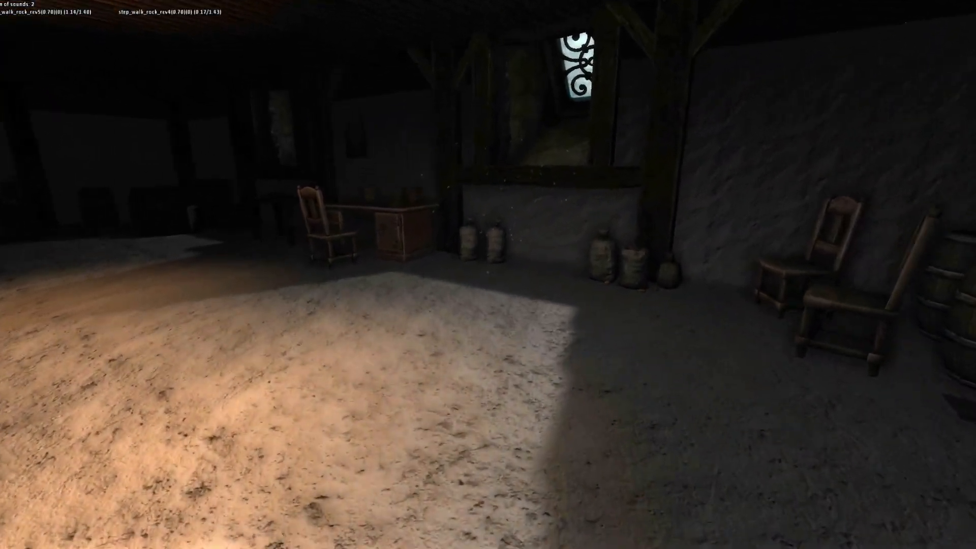
pyautogui.press('s')
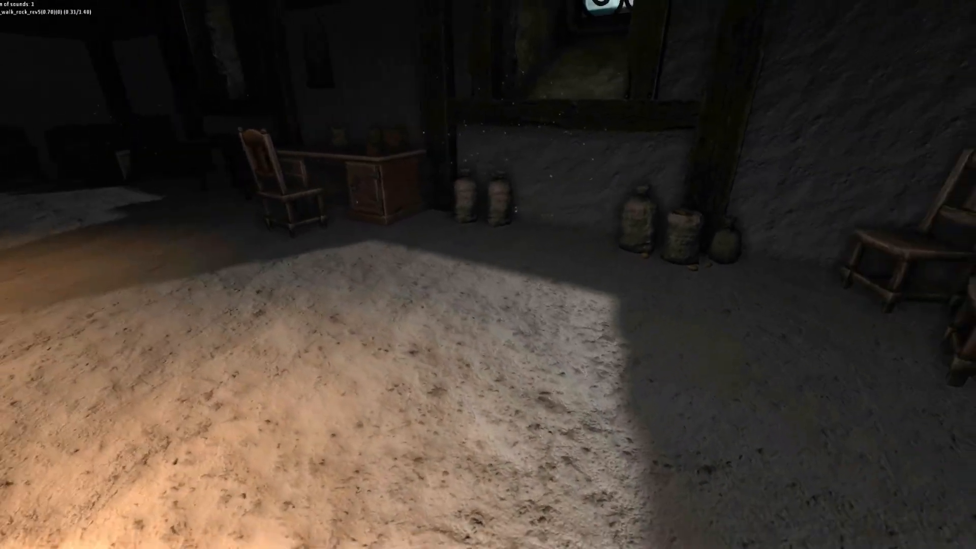
pyautogui.press('w')
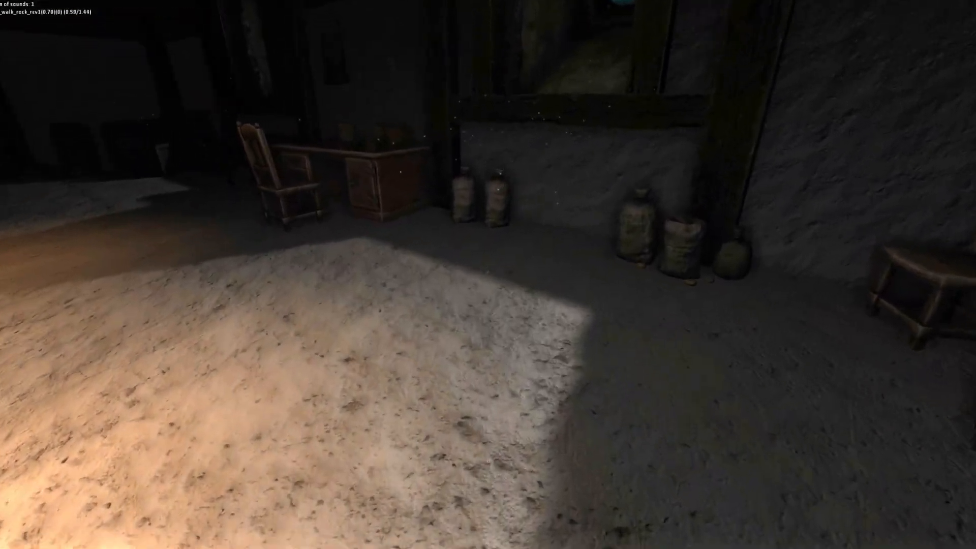
pyautogui.press('w')
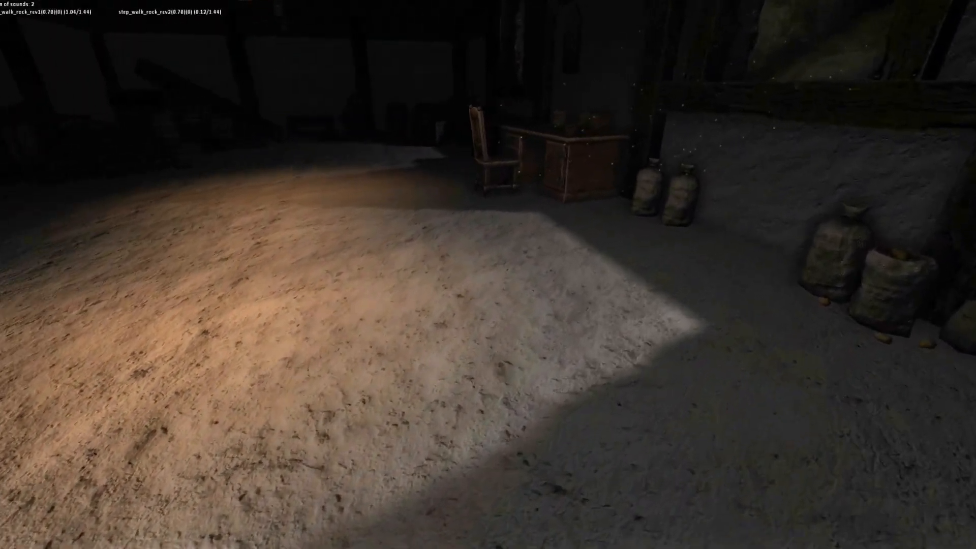
pyautogui.press('w')
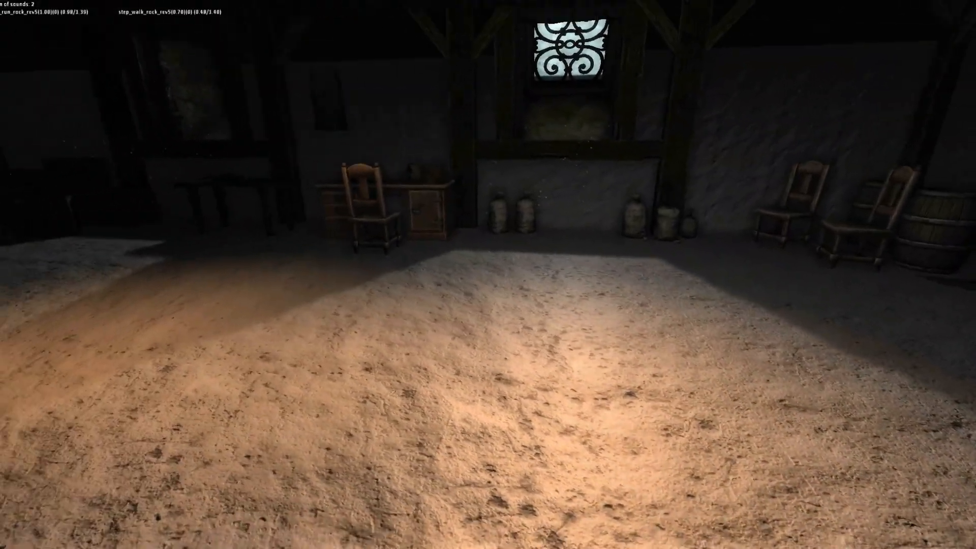
pyautogui.press('w')
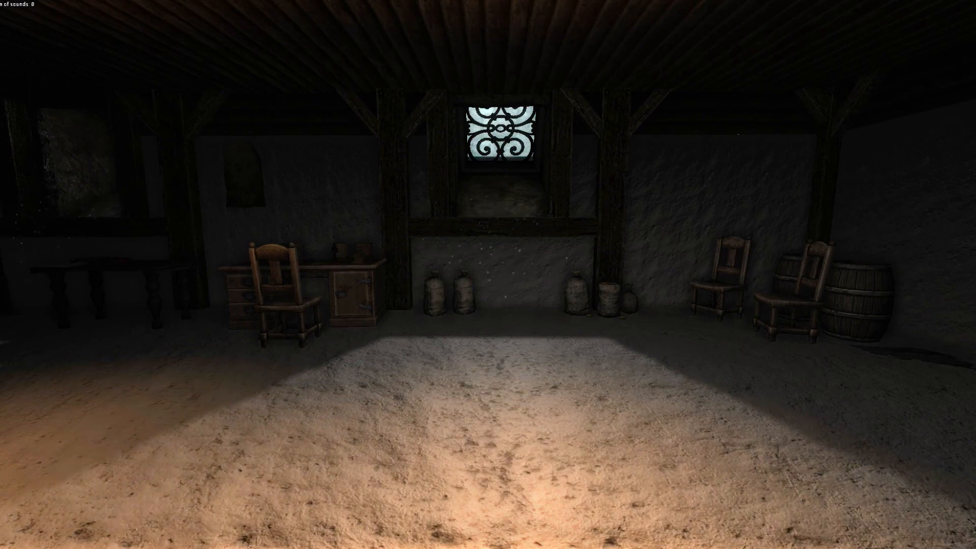
pyautogui.press('w')
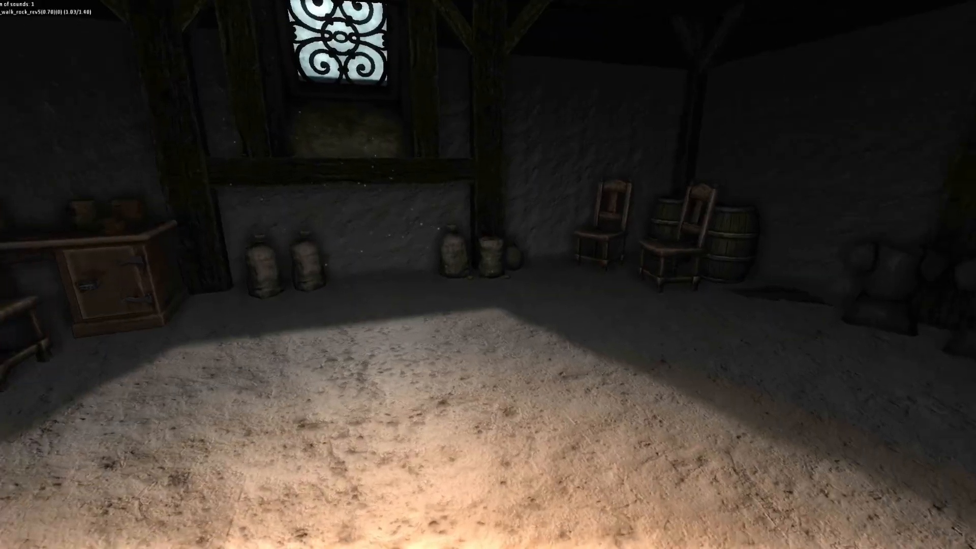
pyautogui.press('w')
pyautogui.press('s')
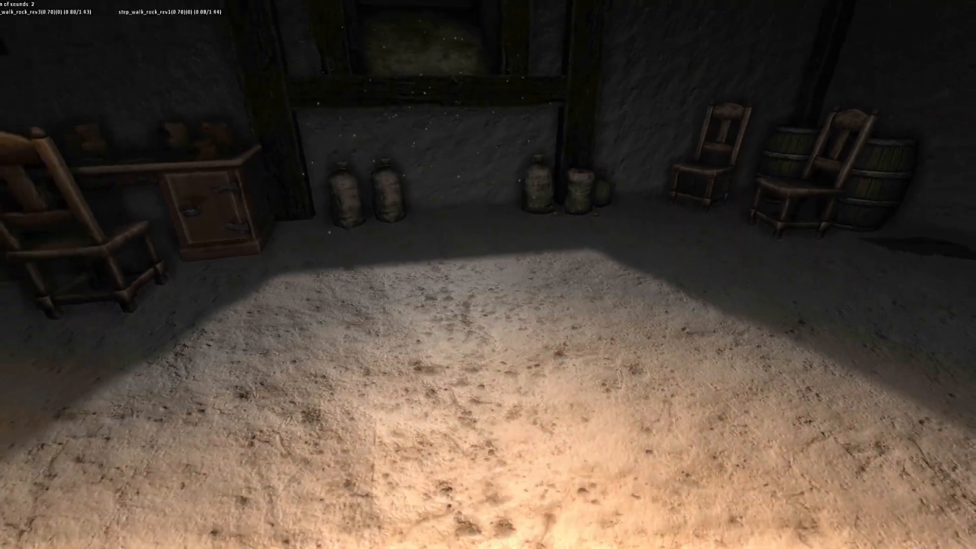
pyautogui.press('s')
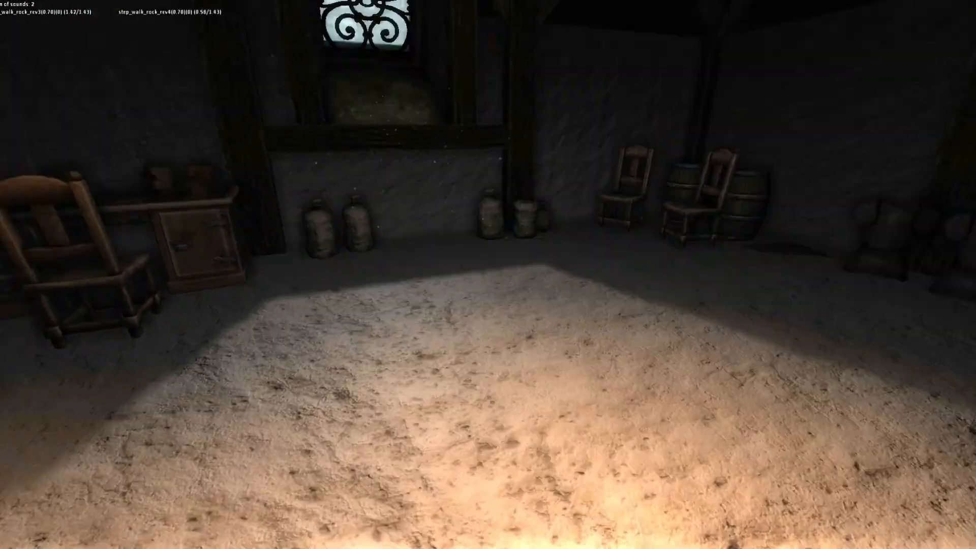